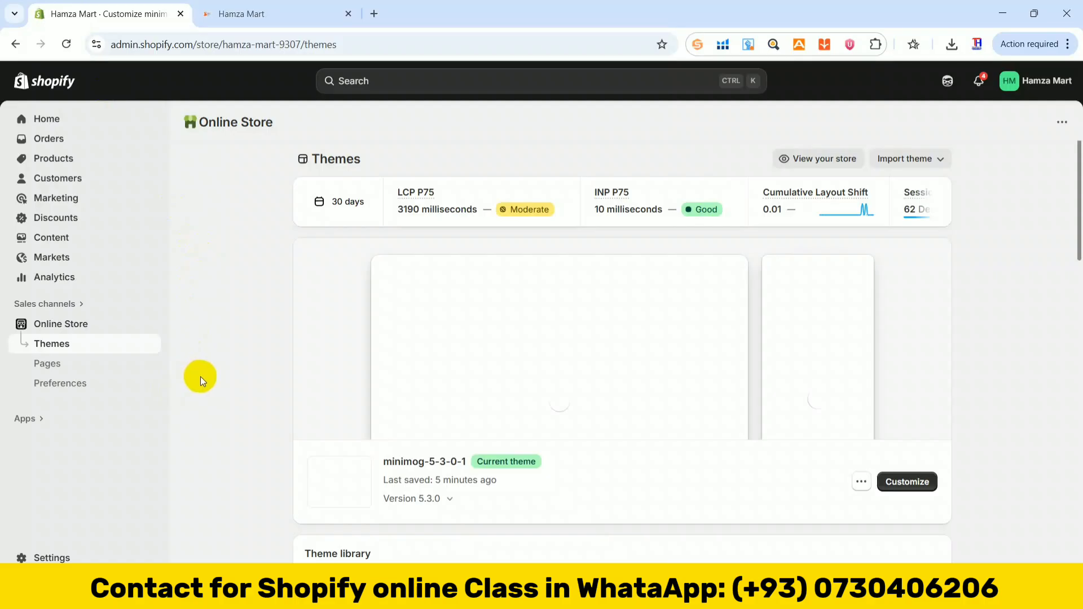
Examine the live Hamza Mart storefront's header, navigation and home page slideshow
{"action": "left_click", "coordinate": [908, 480]}
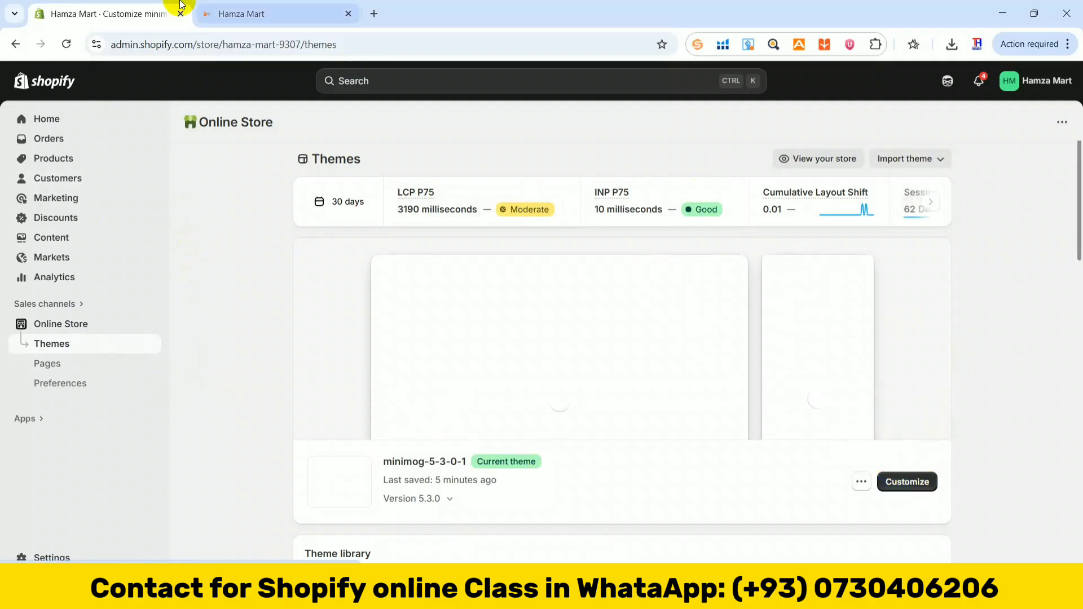
{"action": "left_click", "coordinate": [272, 8]}
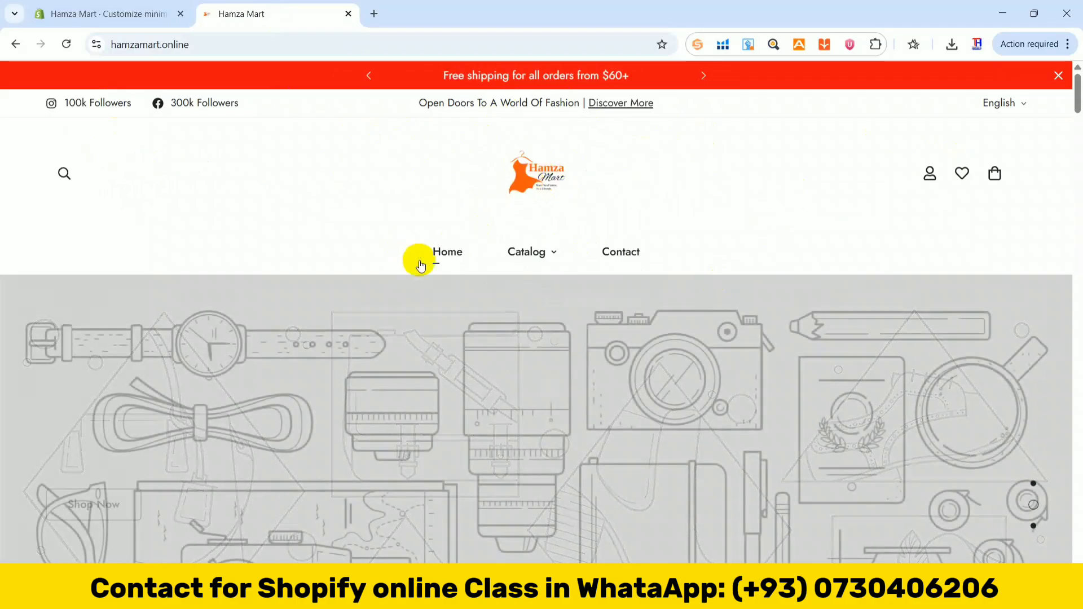
{"action": "mouse_move", "coordinate": [559, 255]}
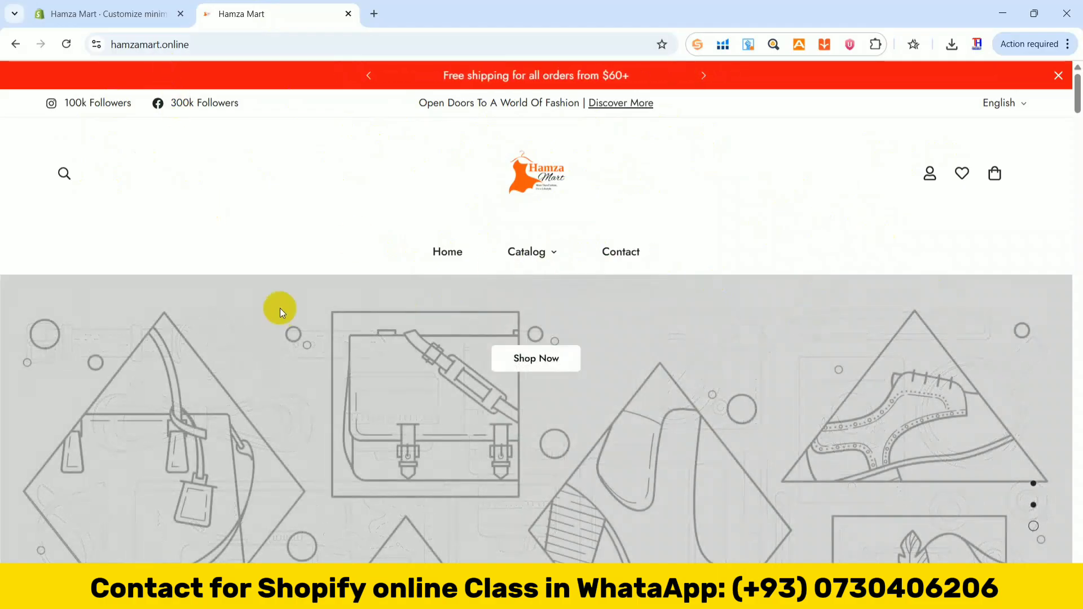
{"action": "left_click_drag", "start_coordinate": [1078, 93], "coordinate": [1077, 5]}
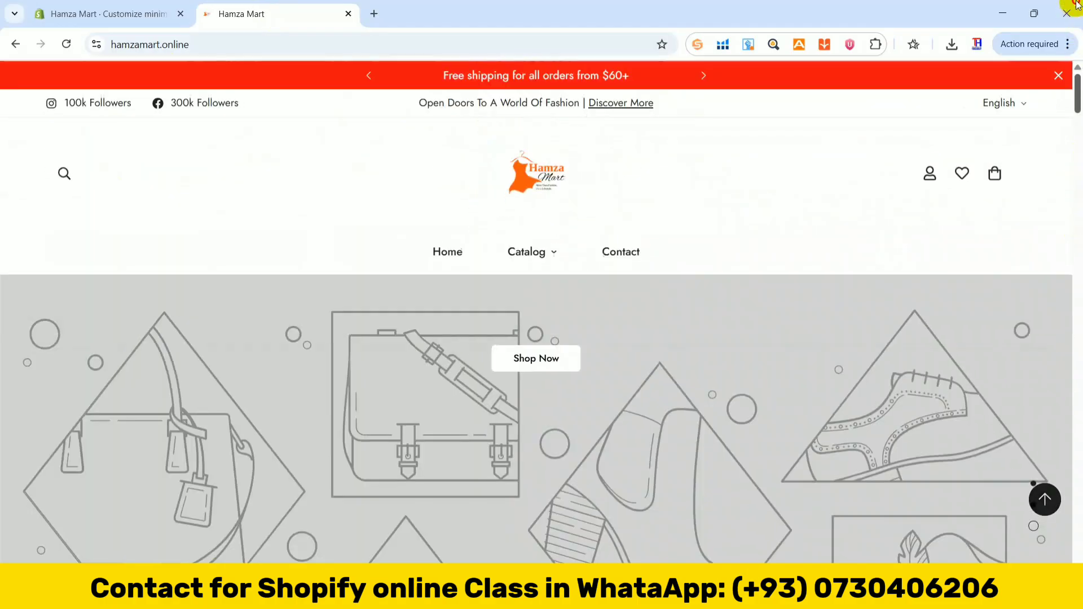
{"action": "left_click", "coordinate": [166, 11]}
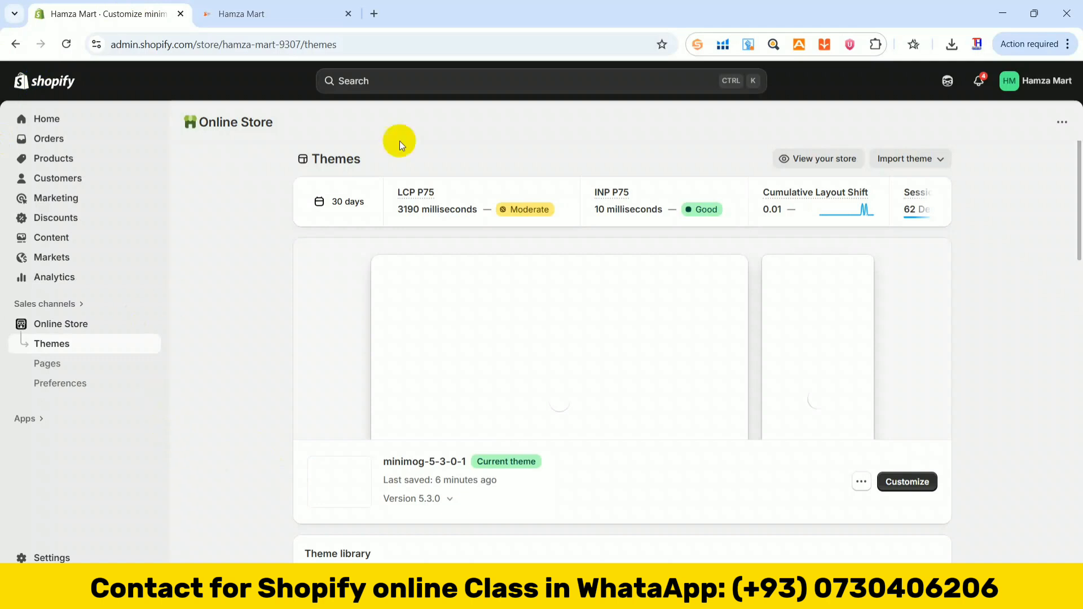
Open the minimog-5-3-0-1 theme for customization and switch the home page preview to desktop view
{"action": "left_click", "coordinate": [899, 485]}
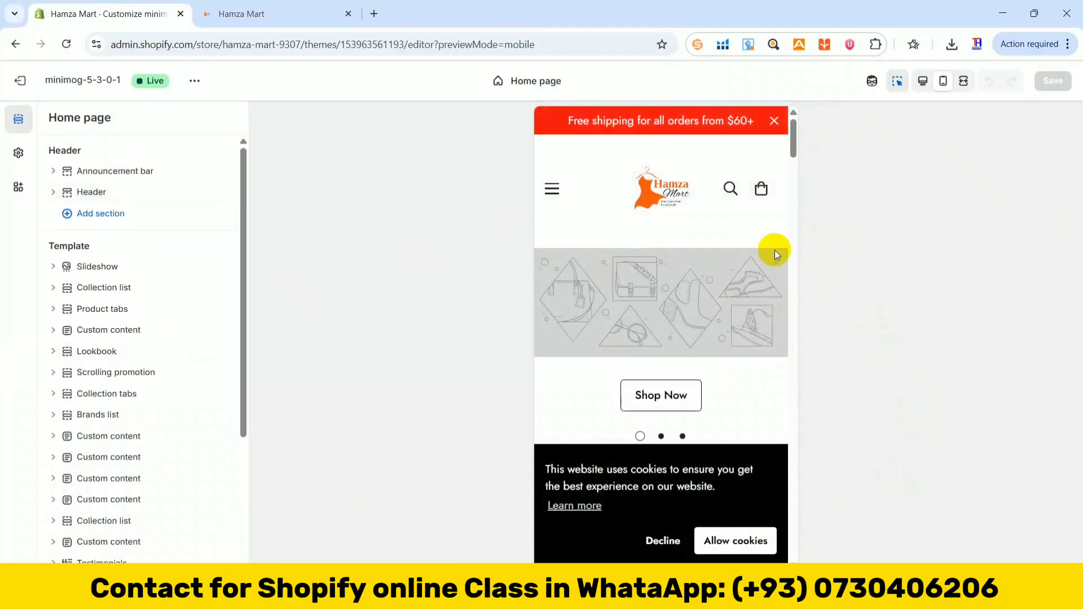
{"action": "left_click", "coordinate": [930, 82]}
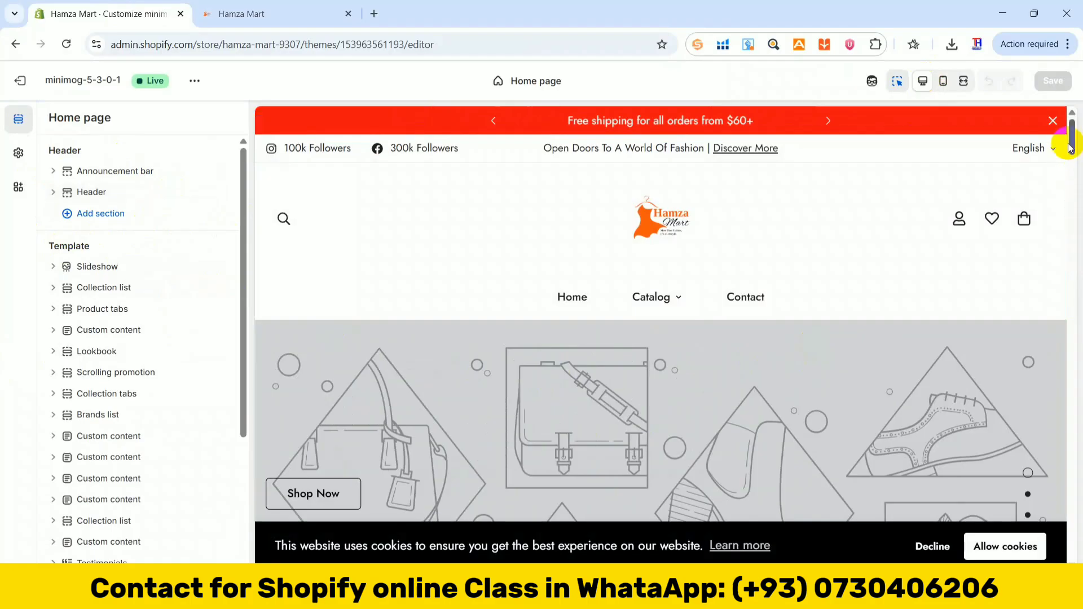
{"action": "left_click_drag", "start_coordinate": [1071, 145], "coordinate": [1071, 115]}
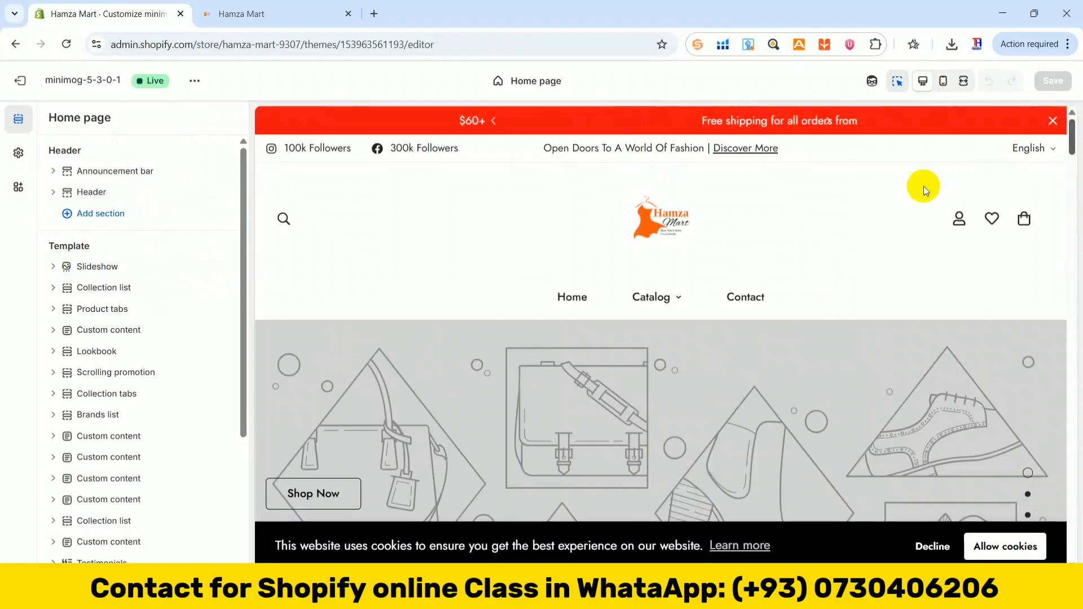
Expand the home page template's Slideshow section to list its image slides
{"action": "left_click", "coordinate": [53, 268]}
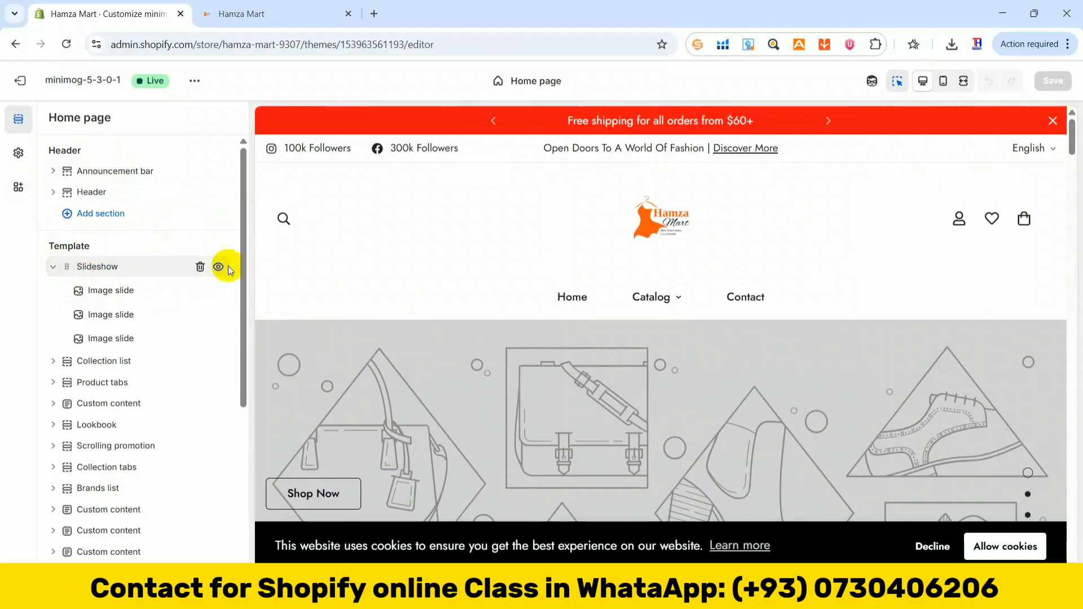
{"action": "mouse_move", "coordinate": [175, 290]}
{"action": "left_mouse_down"}
{"action": "mouse_move", "coordinate": [160, 273]}
{"action": "mouse_move", "coordinate": [160, 283]}
{"action": "left_mouse_up"}
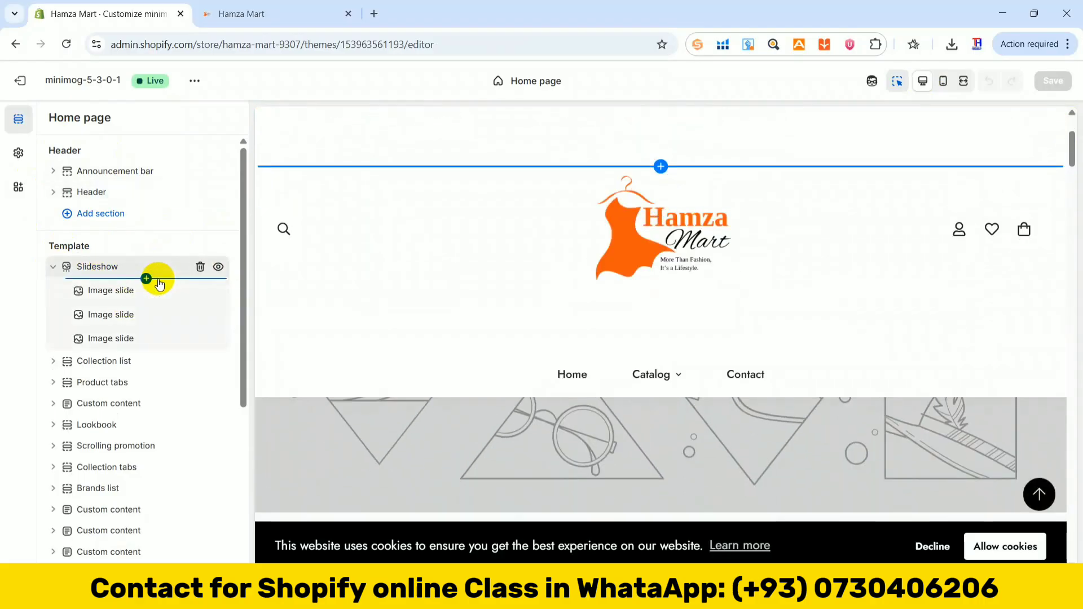
{"action": "left_click_drag", "start_coordinate": [160, 284], "coordinate": [157, 283]}
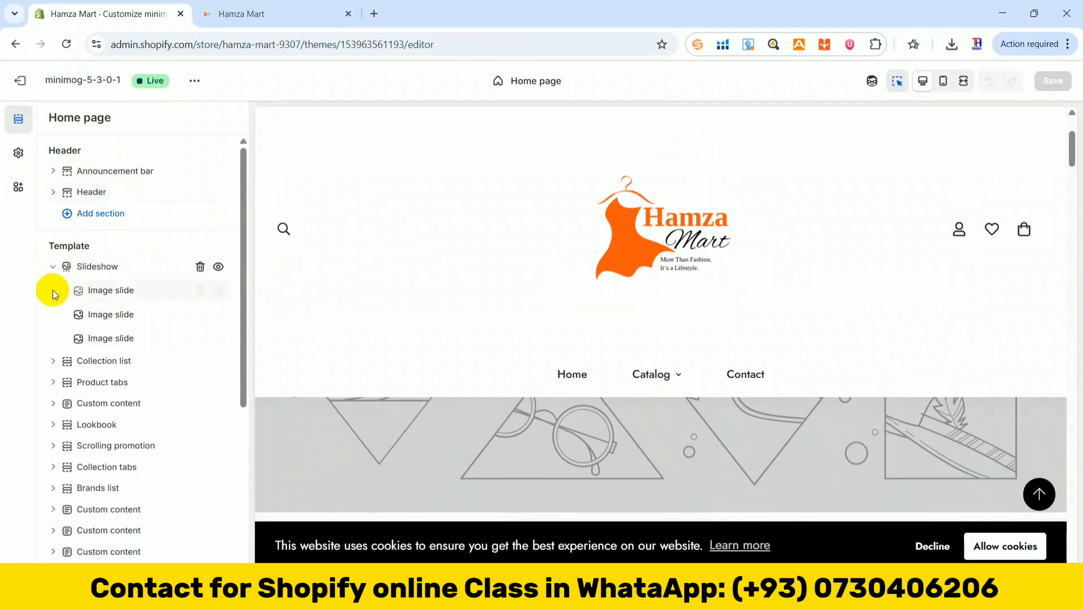
{"action": "left_click", "coordinate": [53, 269]}
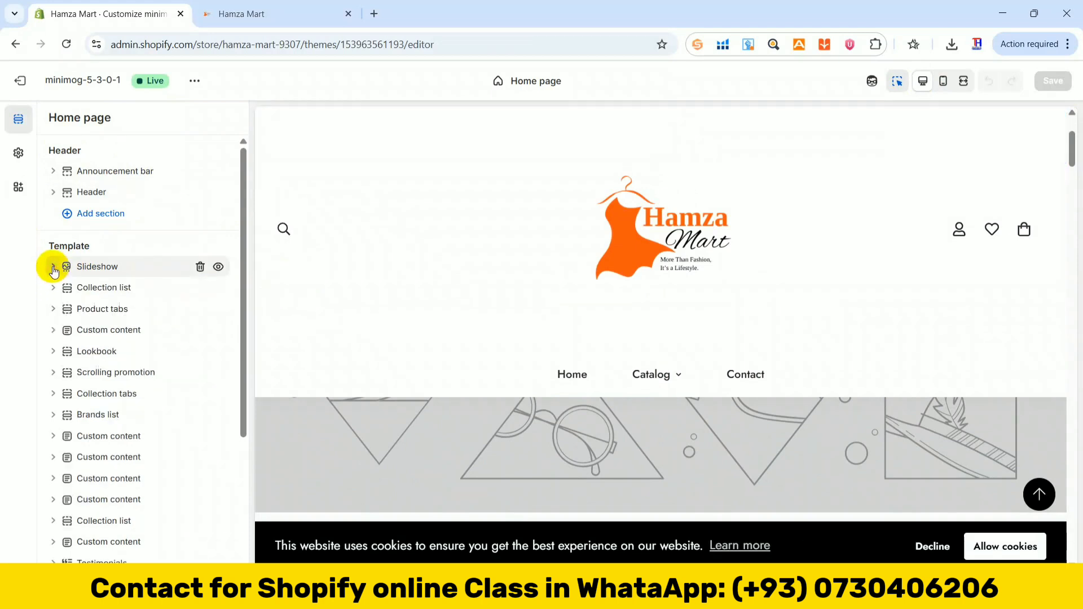
{"action": "left_click", "coordinate": [53, 268]}
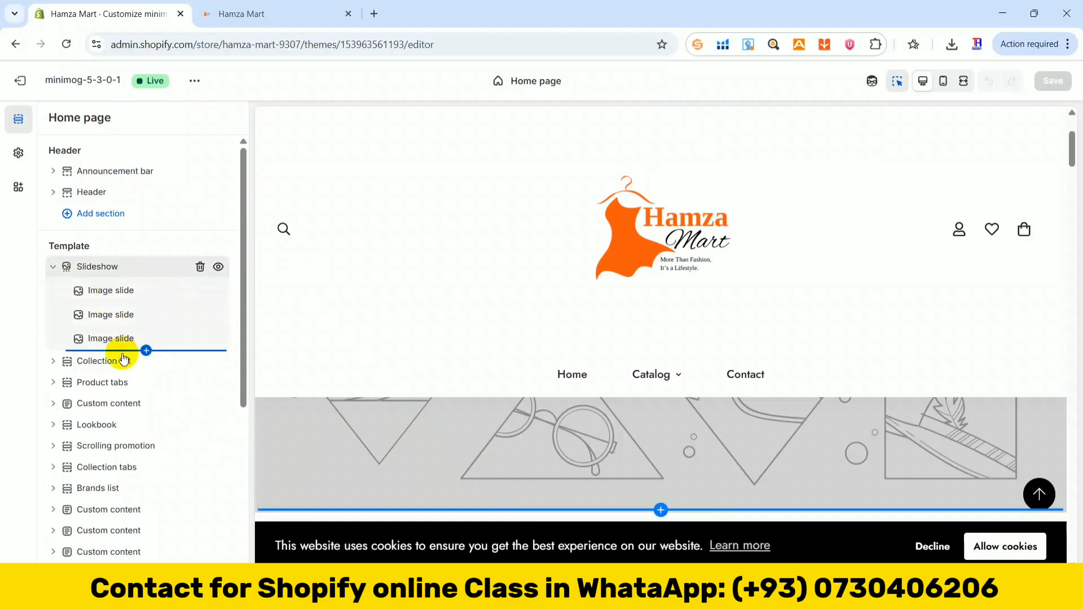
Add an extra image slide at the end of the slideshow and delete it again
{"action": "left_click", "coordinate": [146, 352]}
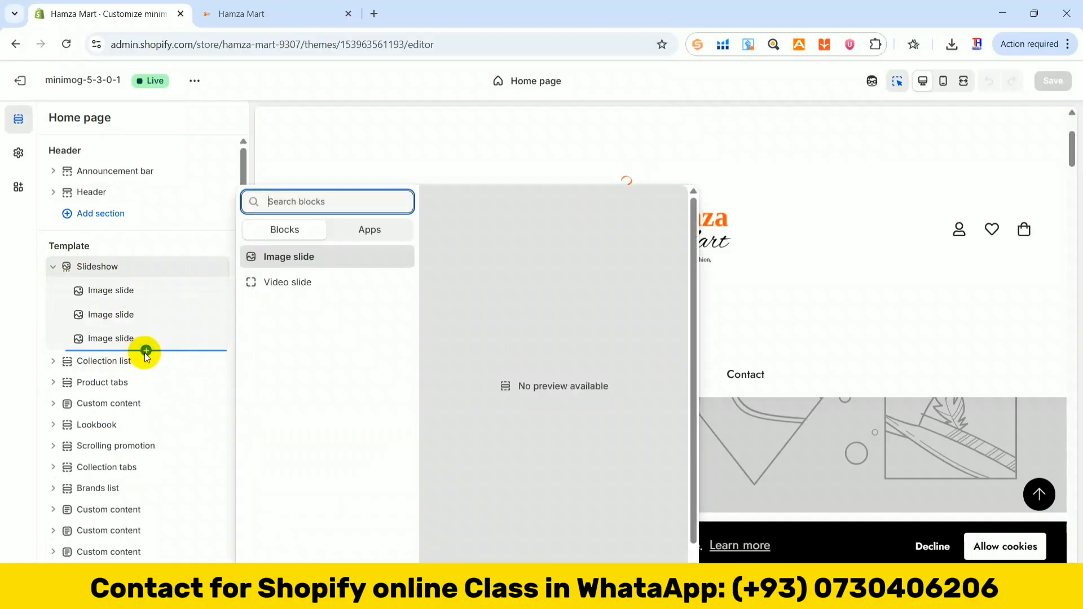
{"action": "left_click", "coordinate": [266, 258]}
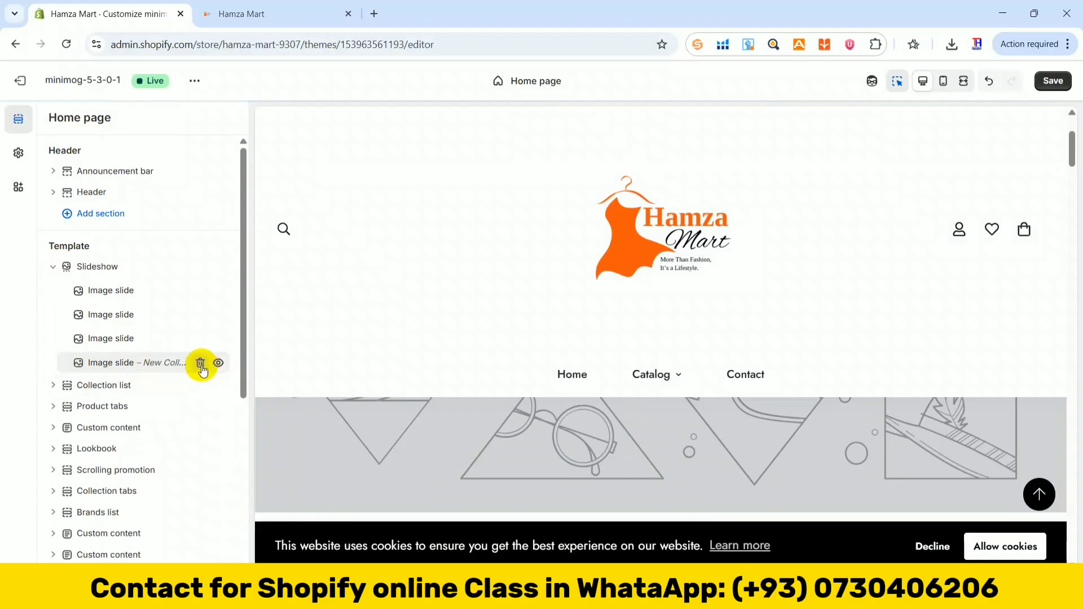
{"action": "left_click", "coordinate": [200, 363]}
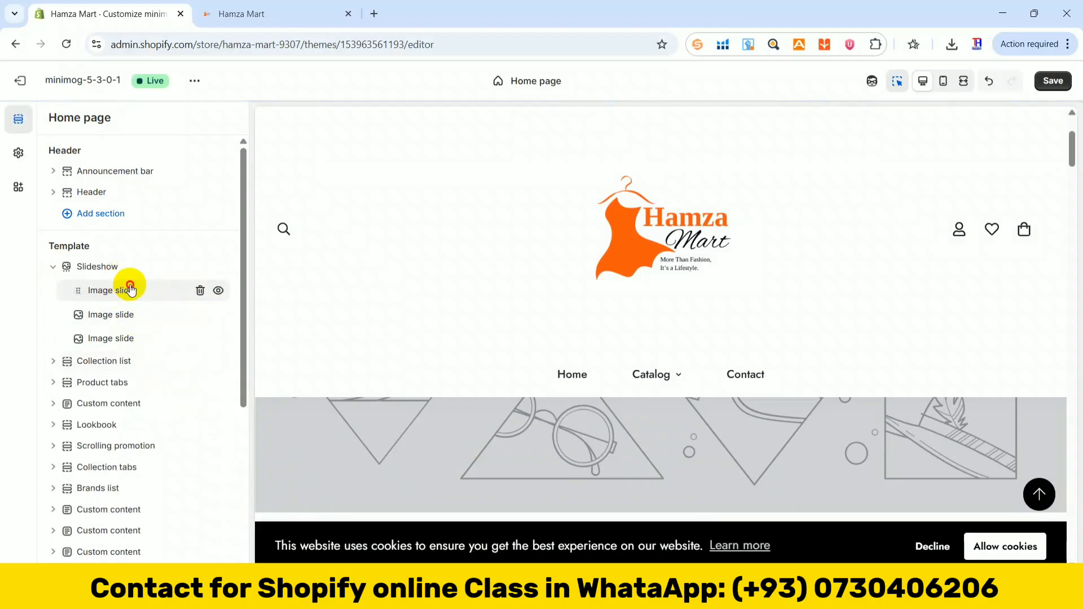
Set the Hamza PNG from the store files as the first image slide's desktop and mobile background
{"action": "left_click", "coordinate": [132, 289]}
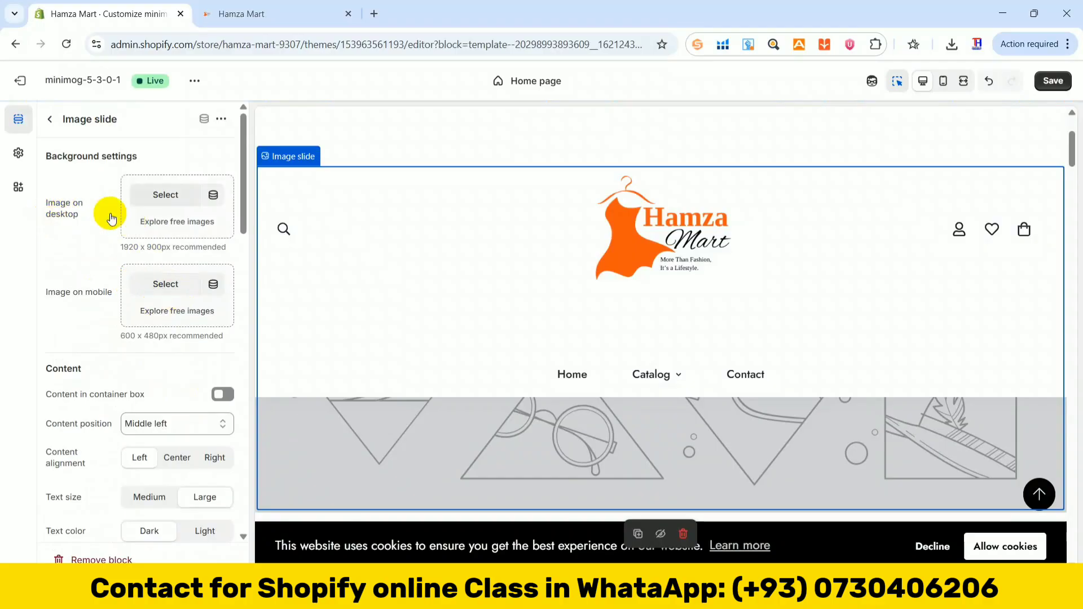
{"action": "left_click", "coordinate": [160, 199]}
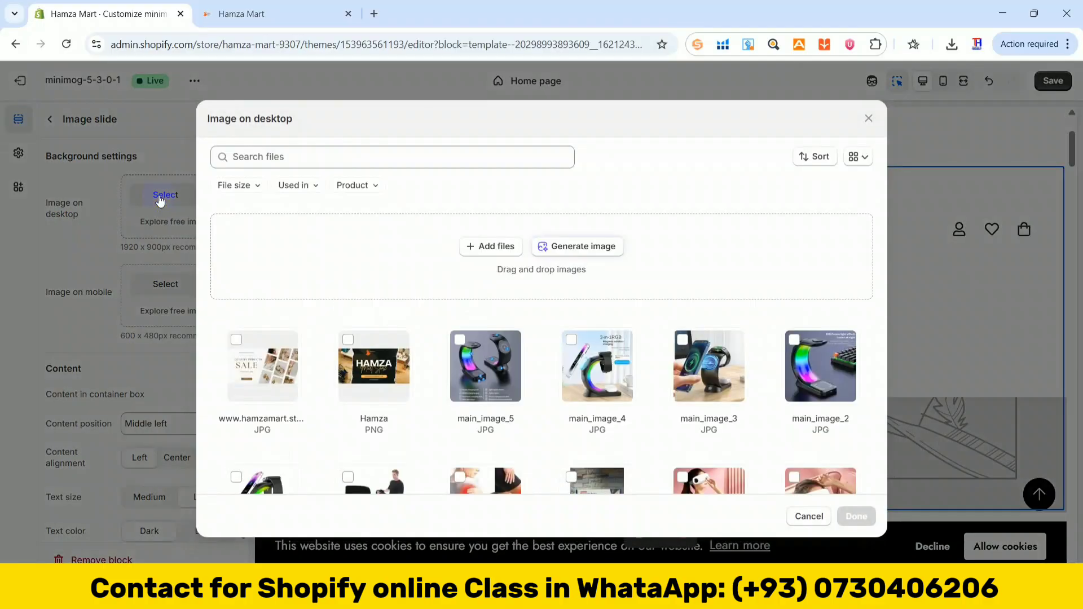
{"action": "left_click", "coordinate": [382, 360]}
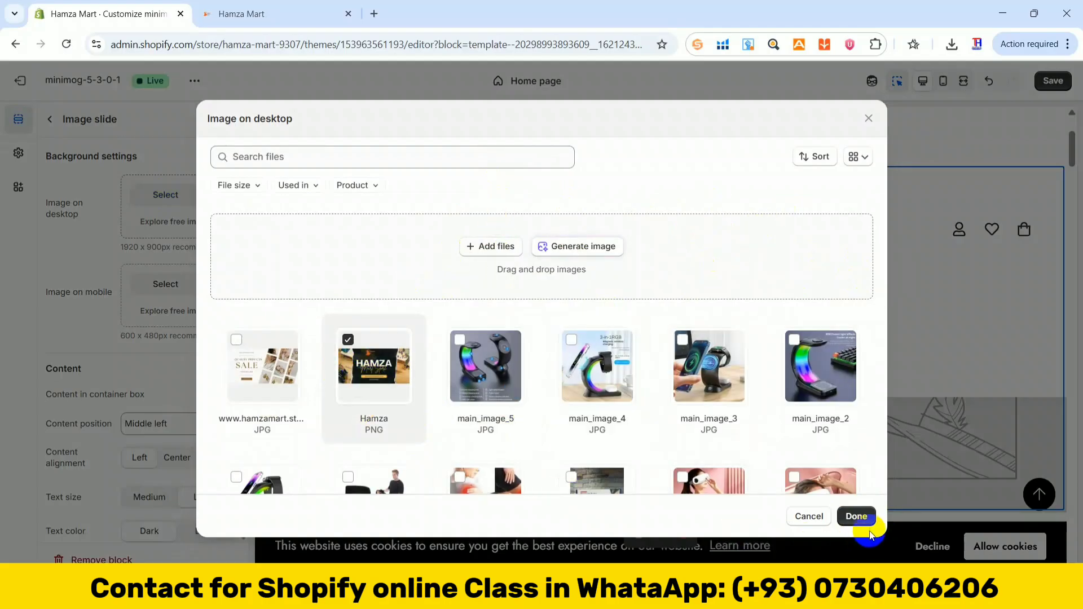
{"action": "left_click", "coordinate": [846, 518]}
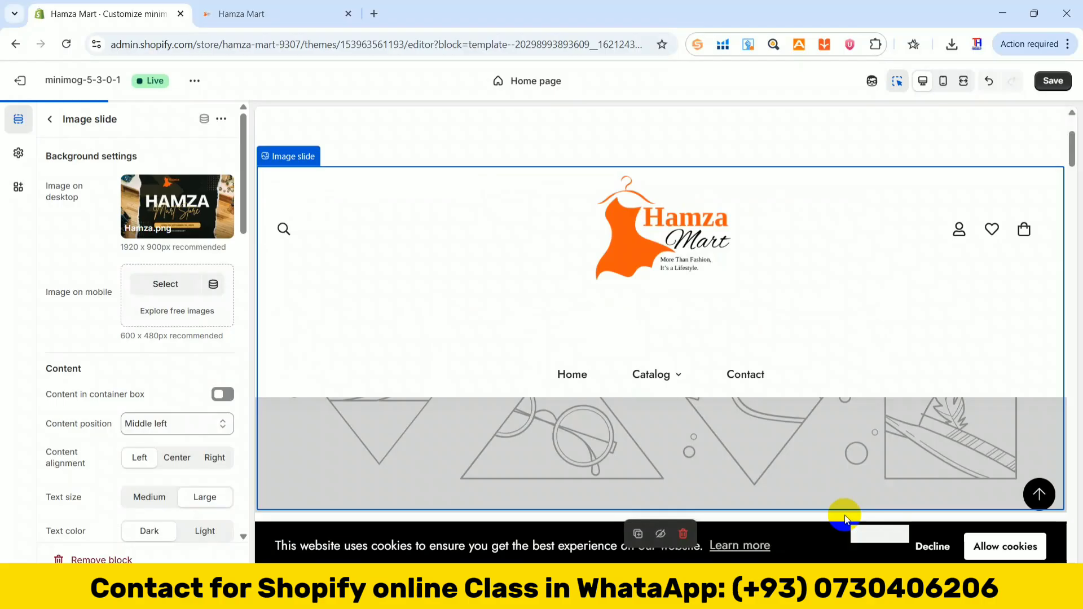
{"action": "left_click", "coordinate": [178, 289]}
{"action": "left_click", "coordinate": [369, 367]}
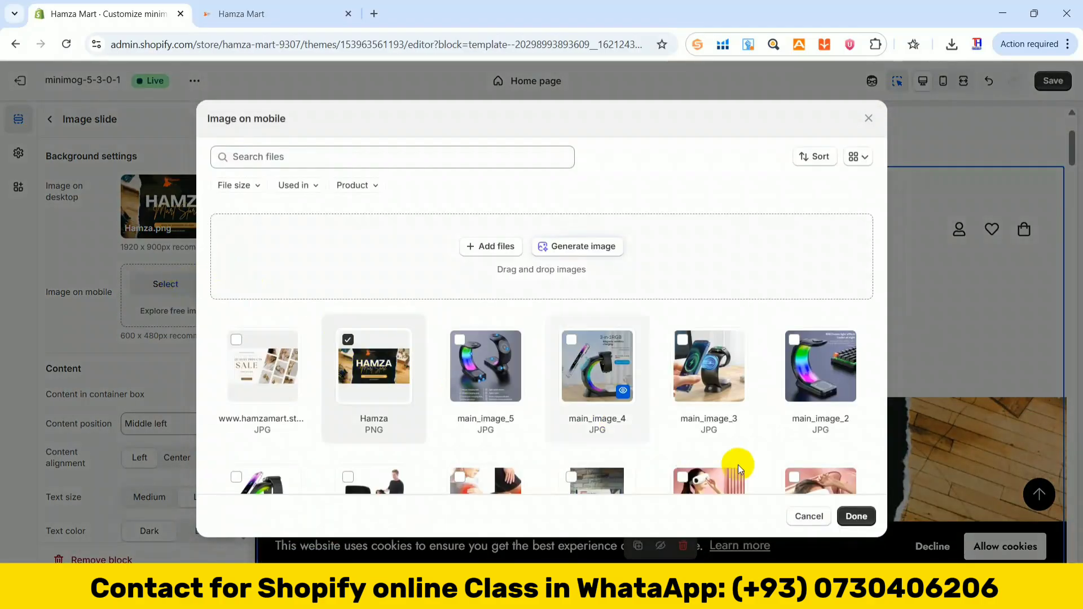
{"action": "left_click", "coordinate": [887, 517]}
{"action": "left_click", "coordinate": [858, 515]}
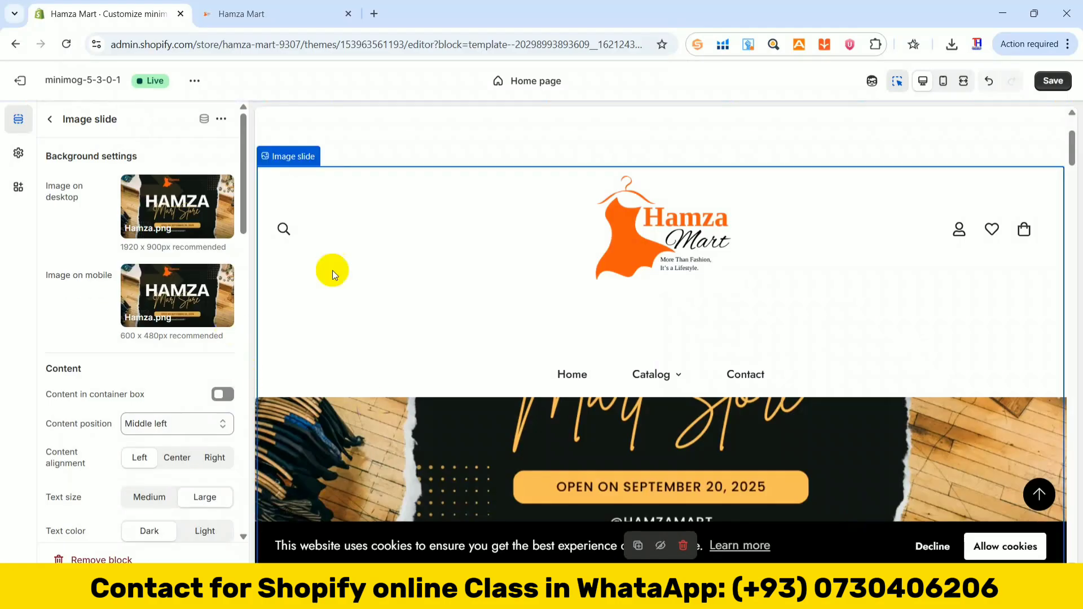
{"action": "left_click", "coordinate": [49, 119]}
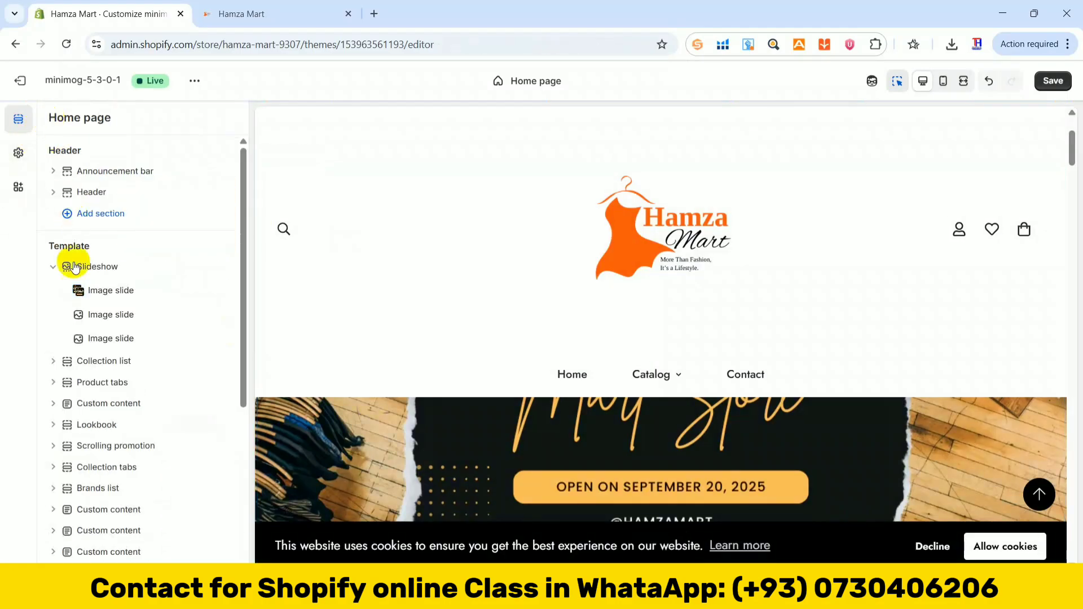
{"action": "left_click", "coordinate": [103, 316]}
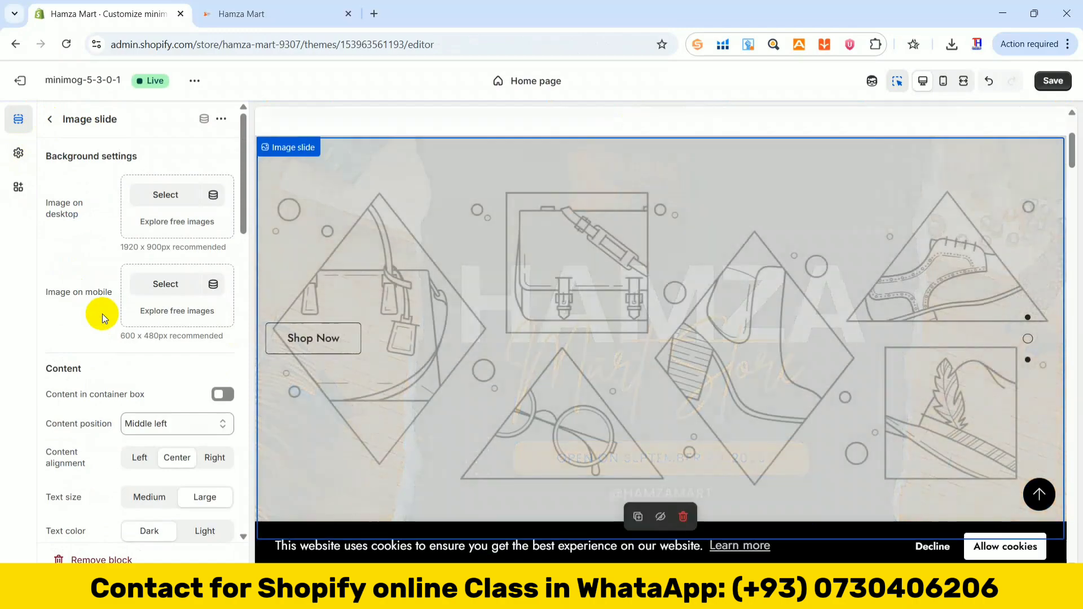
{"action": "left_click", "coordinate": [158, 196]}
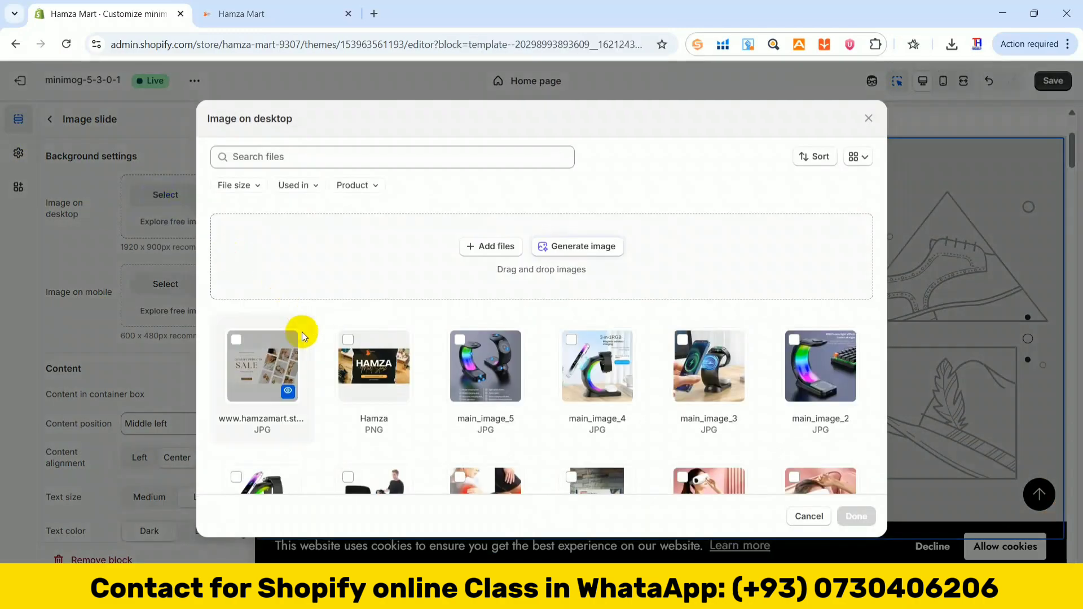
{"action": "left_click", "coordinate": [242, 362]}
{"action": "left_click", "coordinate": [848, 513]}
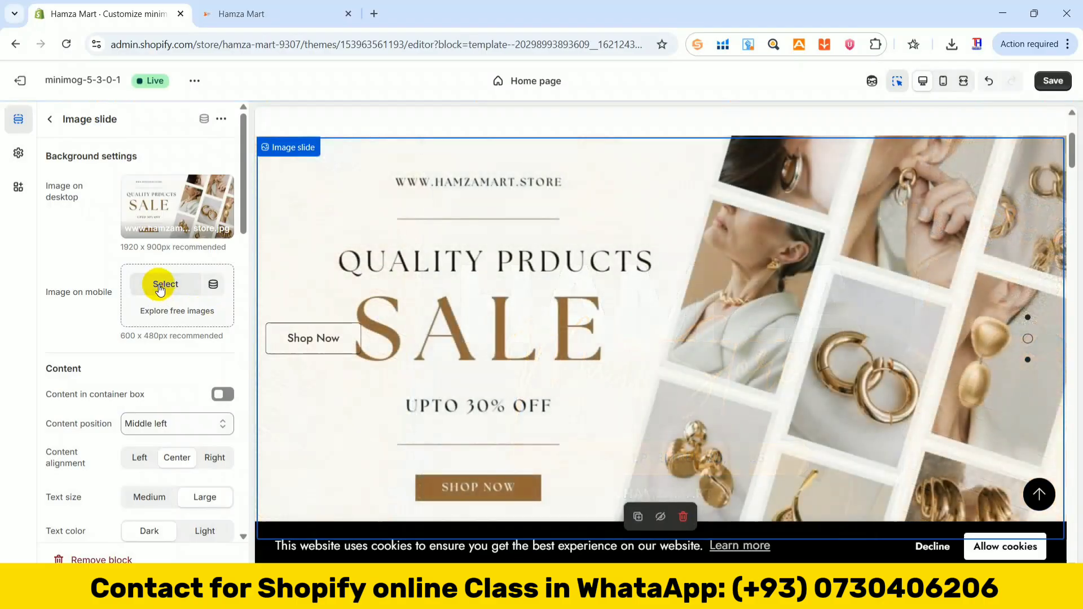
{"action": "left_click", "coordinate": [160, 288]}
{"action": "left_click", "coordinate": [248, 362]}
{"action": "left_click", "coordinate": [856, 516]}
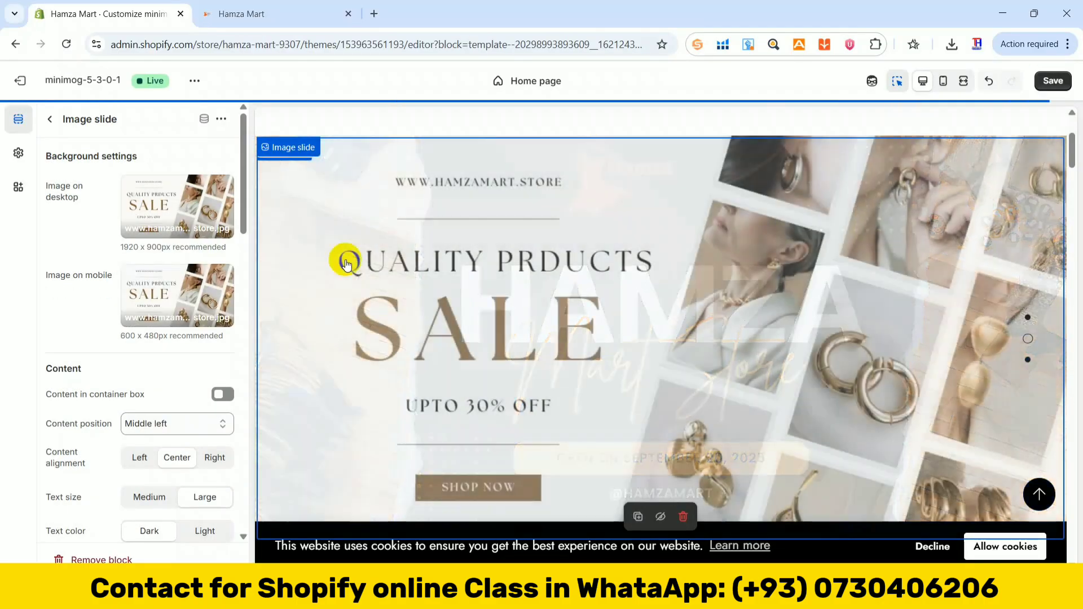
{"action": "left_click", "coordinate": [50, 119]}
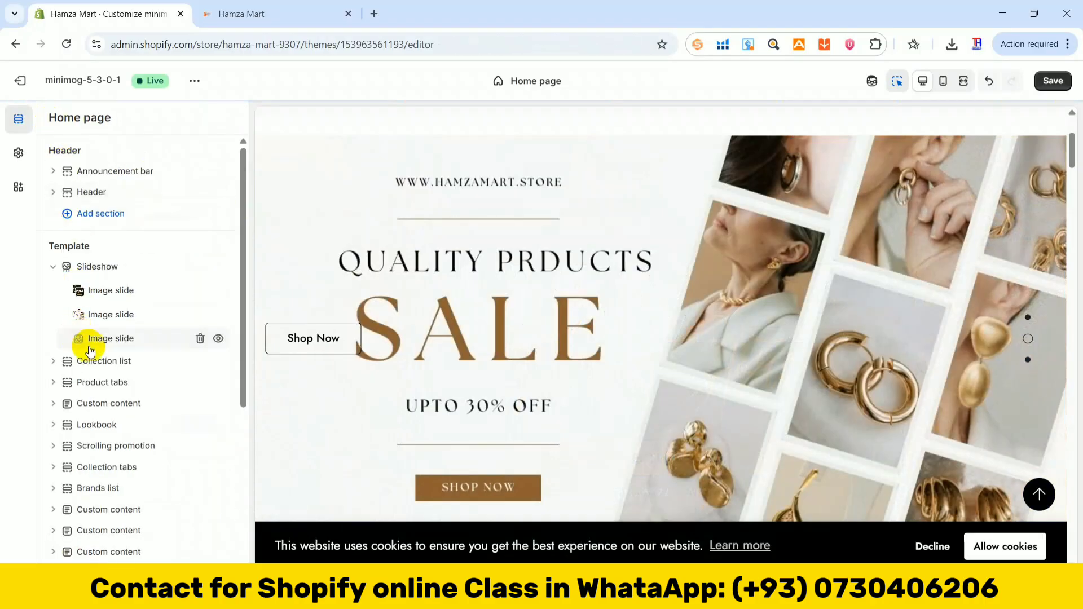
{"action": "left_click", "coordinate": [94, 340]}
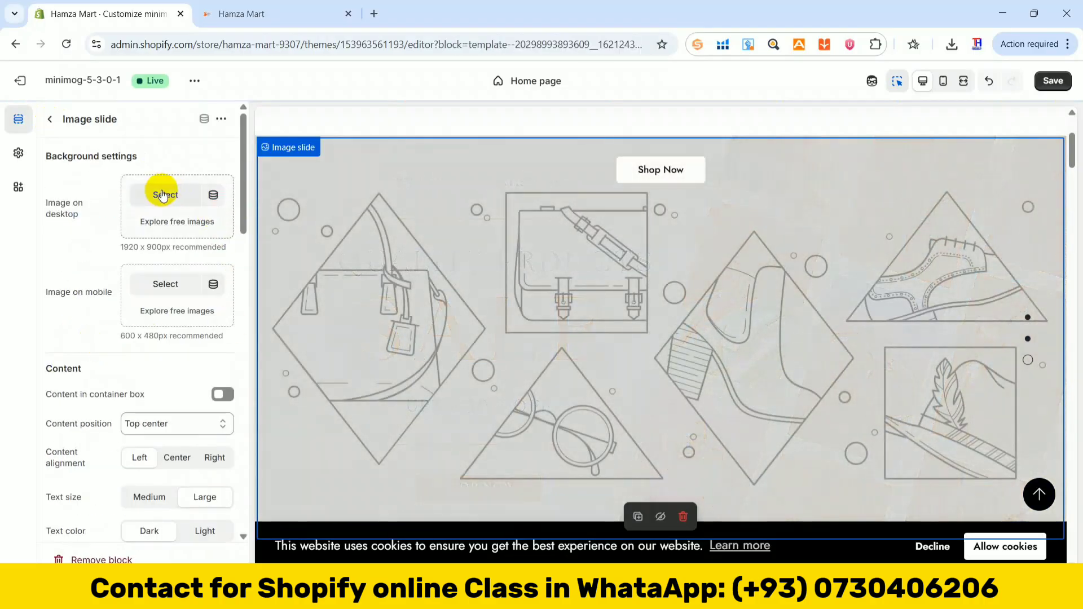
{"action": "left_click", "coordinate": [163, 195]}
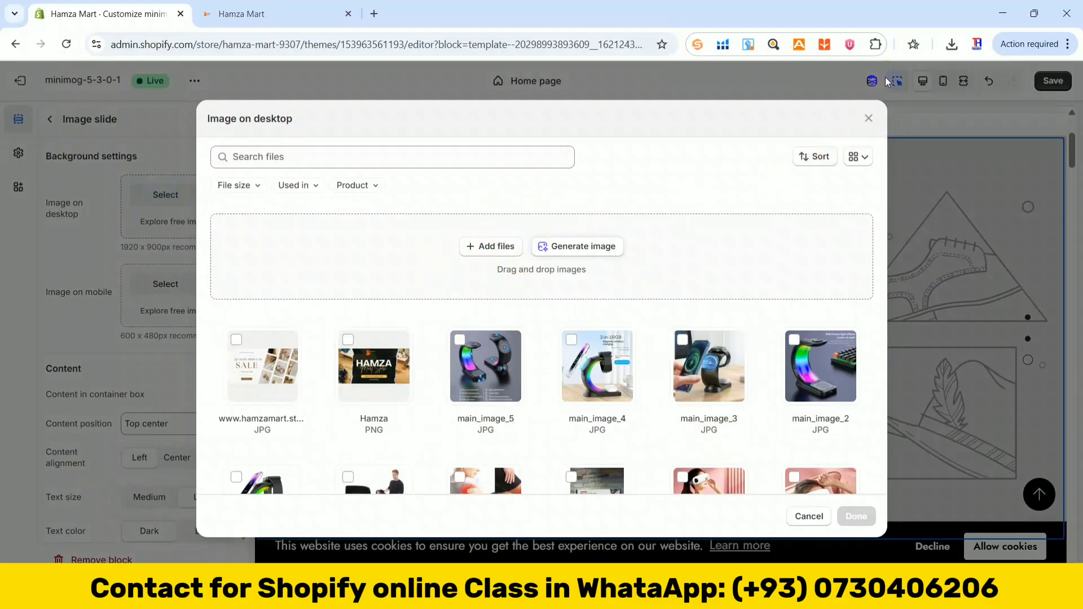
{"action": "left_click", "coordinate": [868, 118]}
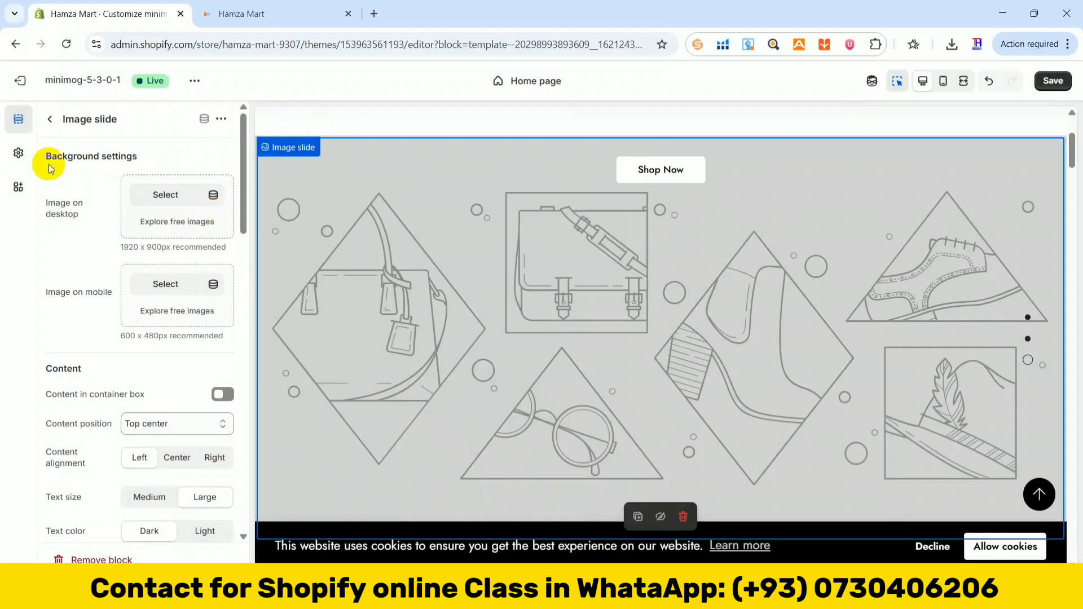
{"action": "left_click", "coordinate": [50, 118]}
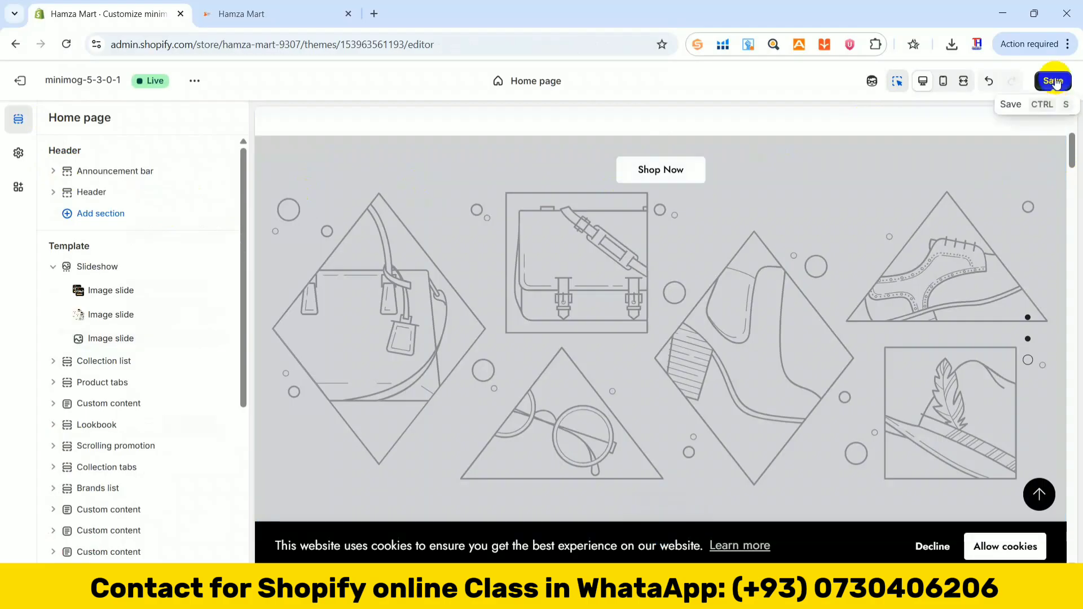
Save the theme changes and reload the live storefront to check the updated slideshow
{"action": "left_click", "coordinate": [1053, 81]}
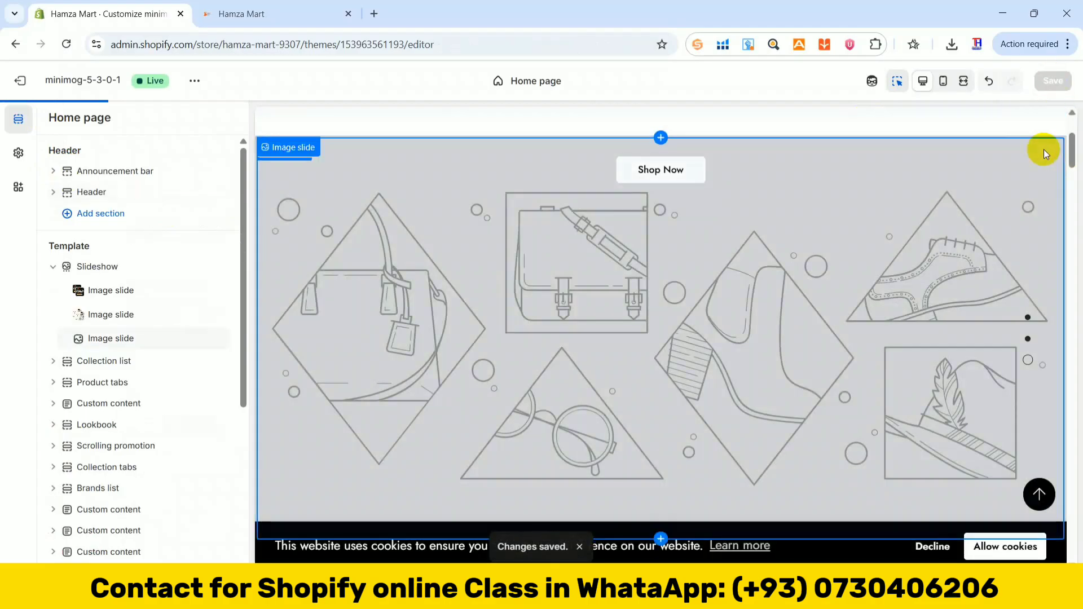
{"action": "left_click", "coordinate": [273, 12]}
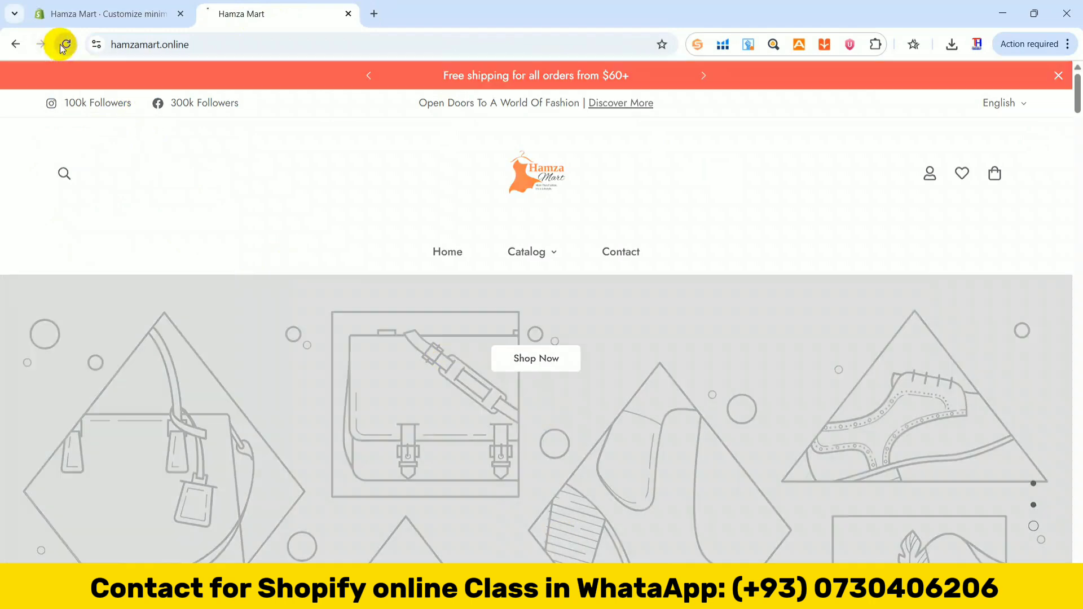
{"action": "left_click", "coordinate": [61, 44]}
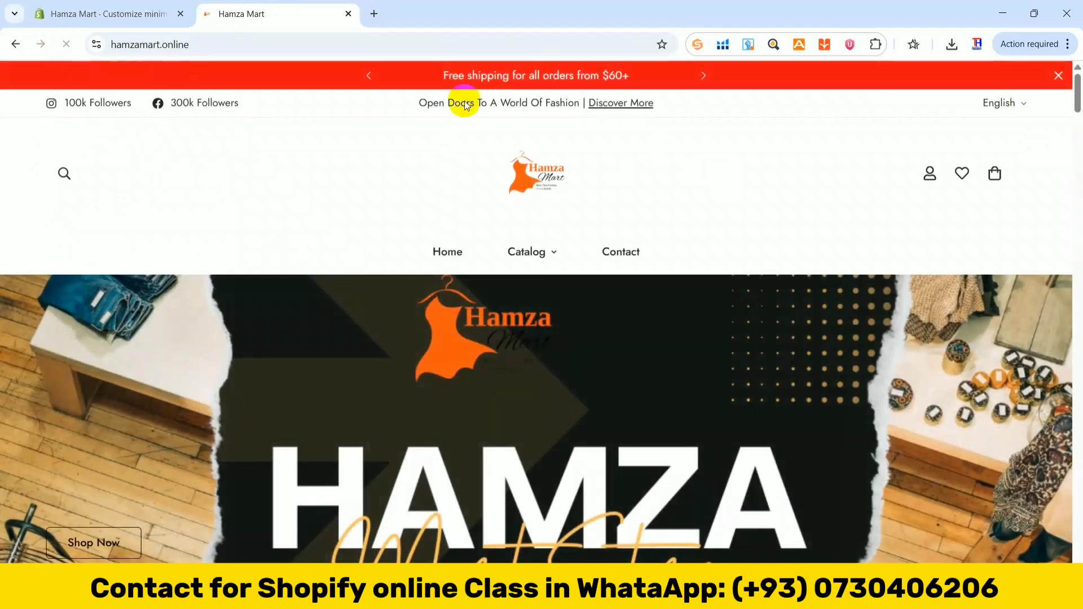
Return to the theme editor and set the Slideshow section's container type to Default
{"action": "mouse_move", "coordinate": [1077, 91]}
{"action": "left_mouse_down"}
{"action": "mouse_move", "coordinate": [1079, 136]}
{"action": "mouse_move", "coordinate": [1079, 93]}
{"action": "left_mouse_up"}
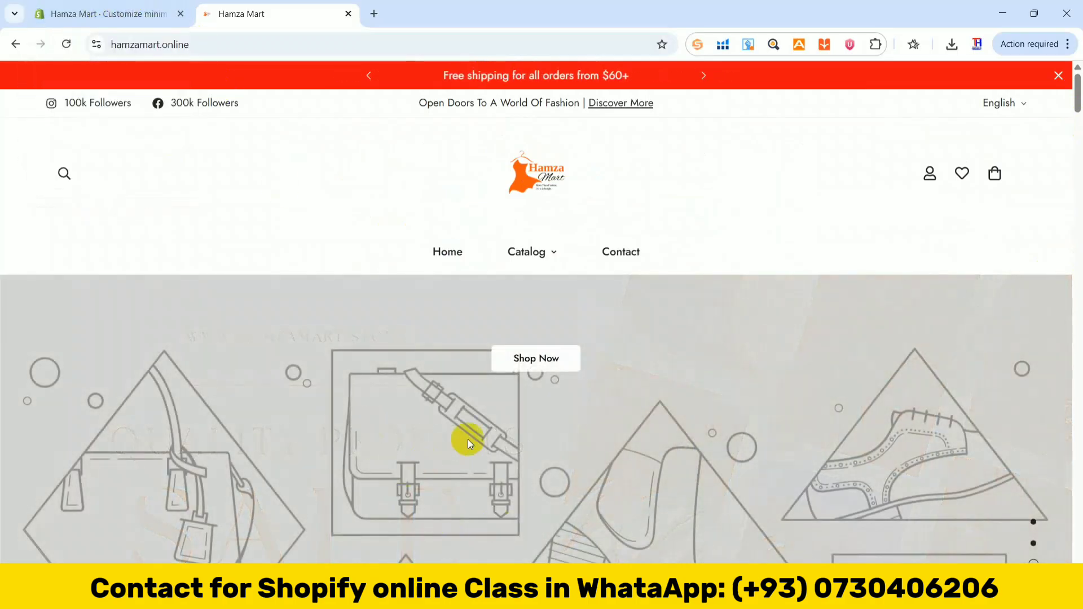
{"action": "left_click", "coordinate": [109, 10]}
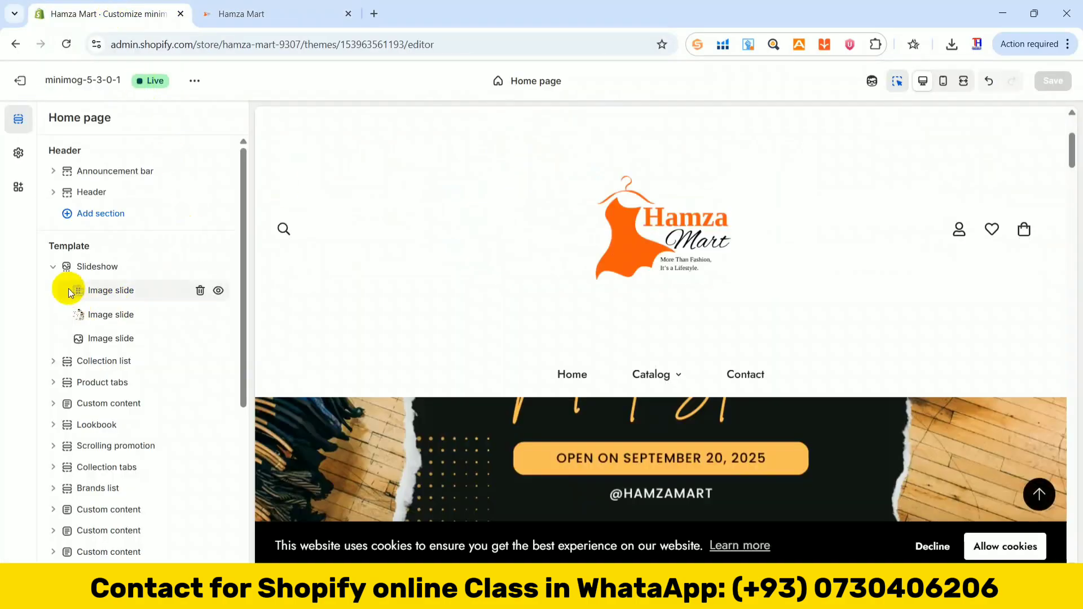
{"action": "left_click", "coordinate": [86, 266]}
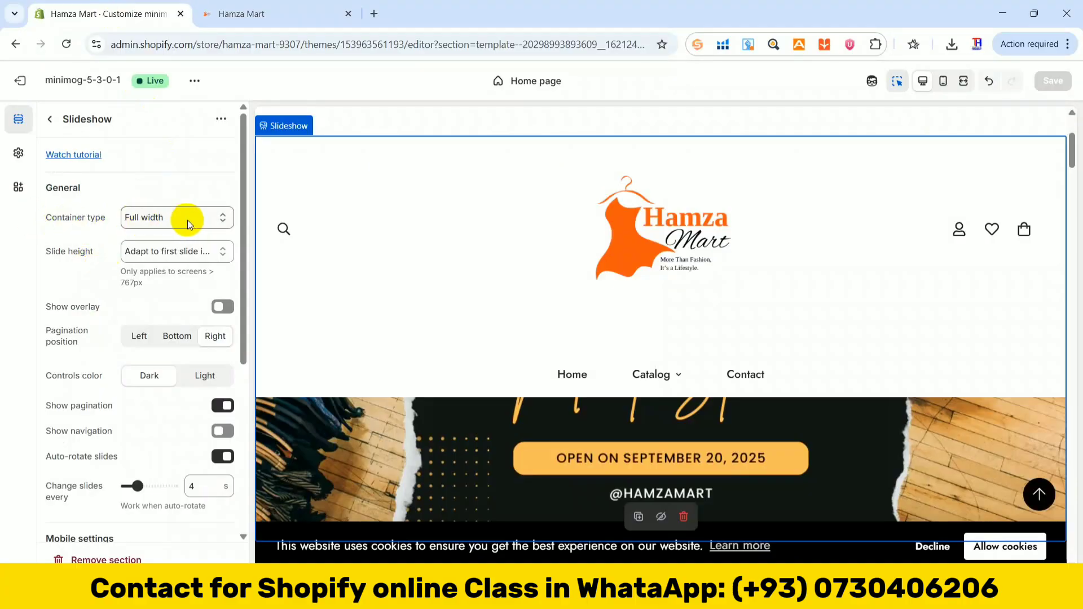
{"action": "left_click_drag", "start_coordinate": [1072, 153], "coordinate": [1075, 172]}
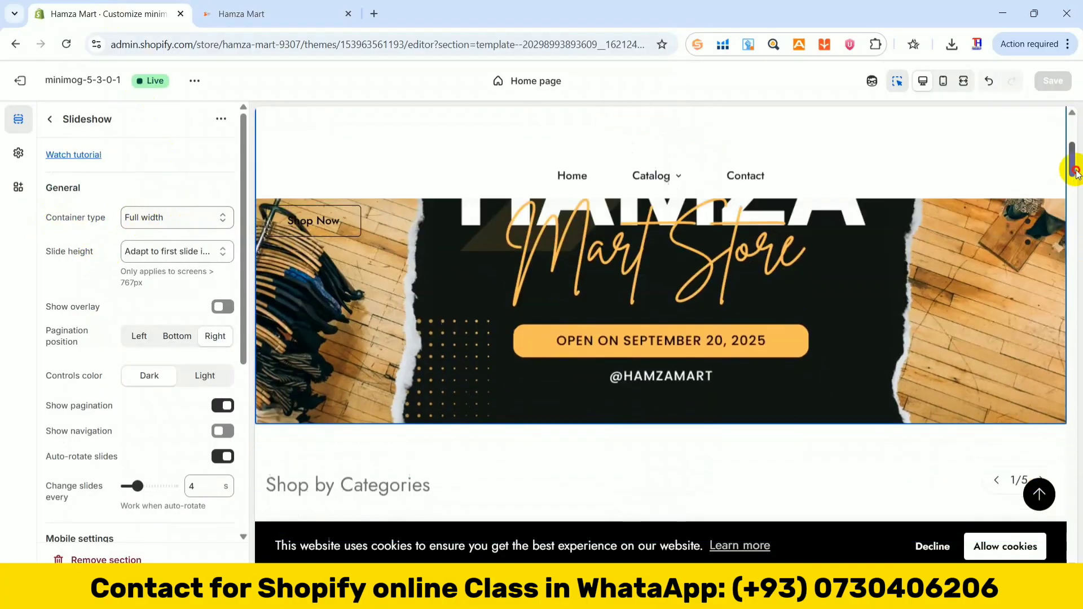
{"action": "scroll", "coordinate": [855, 248], "scroll_direction": "up", "scroll_amount": 5}
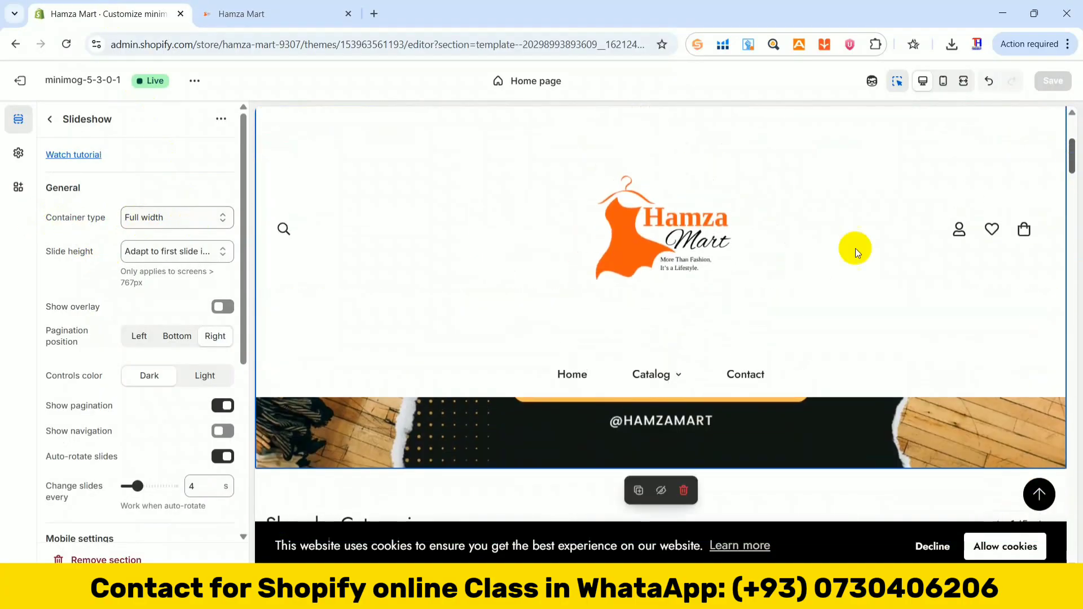
{"action": "left_click", "coordinate": [220, 222]}
{"action": "left_click", "coordinate": [160, 236]}
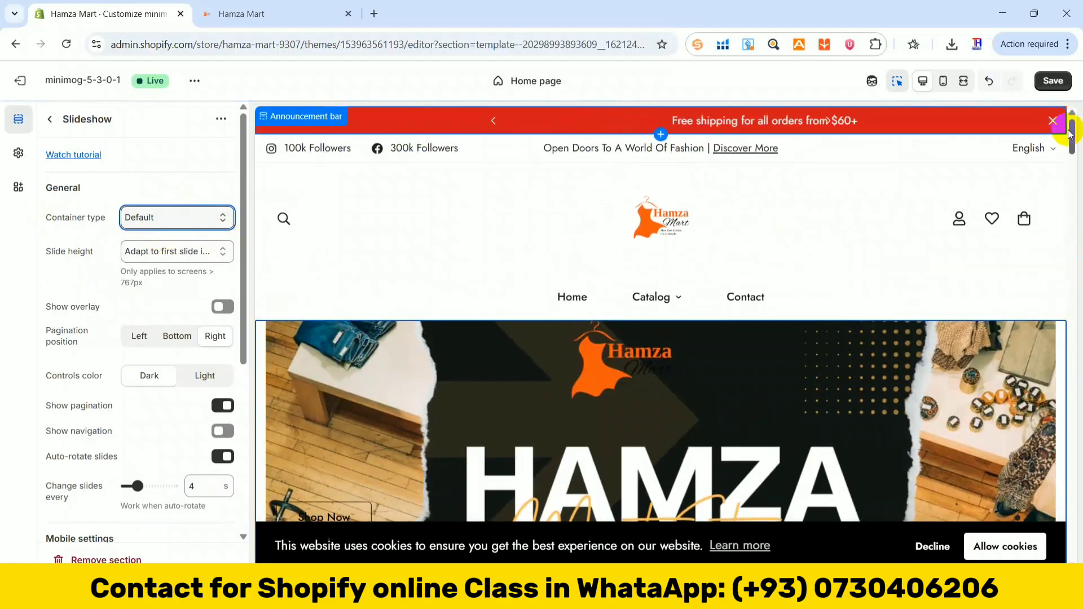
{"action": "scroll", "coordinate": [1070, 136], "scroll_direction": "down", "scroll_amount": 1}
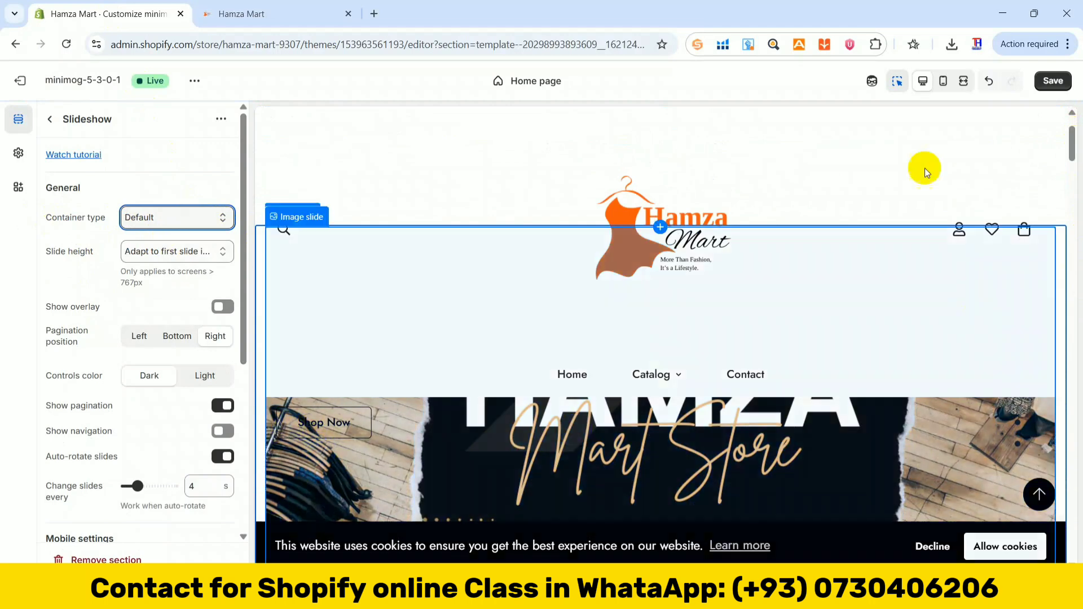
Save the theme and reload the live storefront to check the slideshow with the Default container
{"action": "left_click", "coordinate": [1061, 82]}
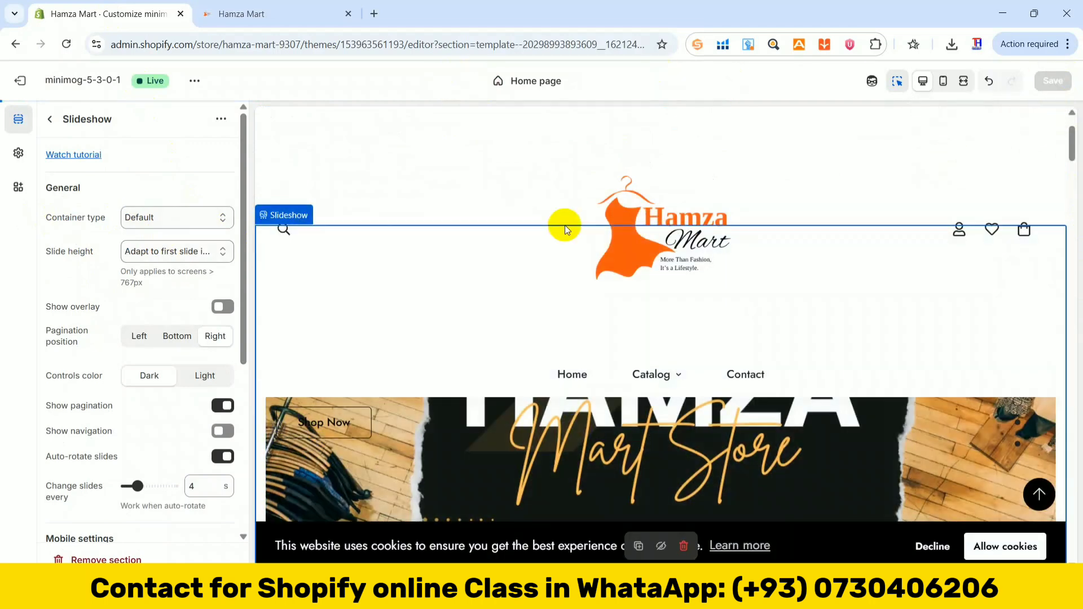
{"action": "left_click", "coordinate": [253, 12]}
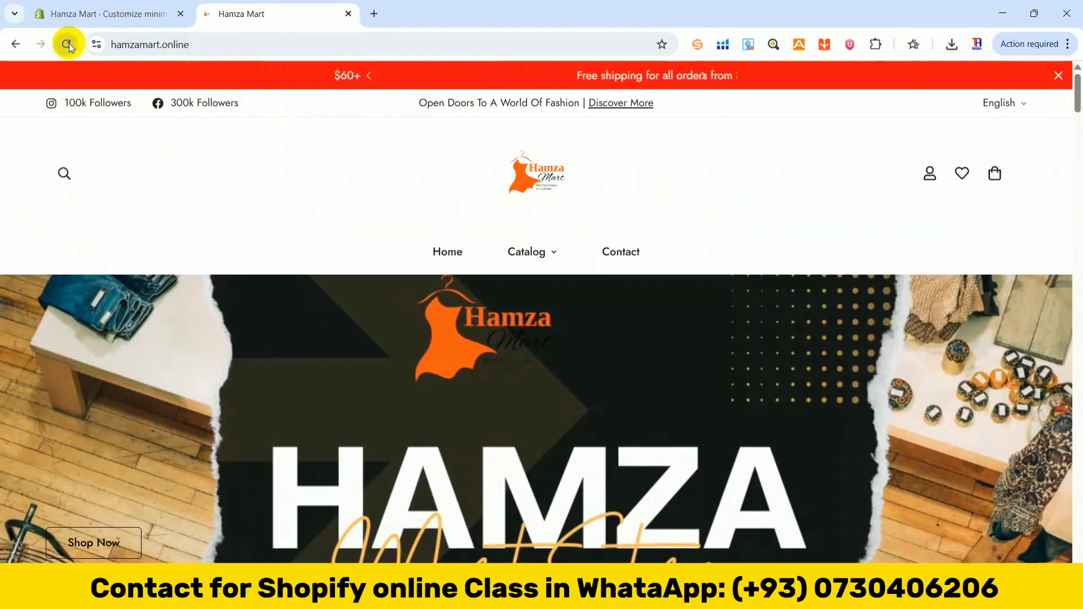
{"action": "left_click", "coordinate": [68, 43]}
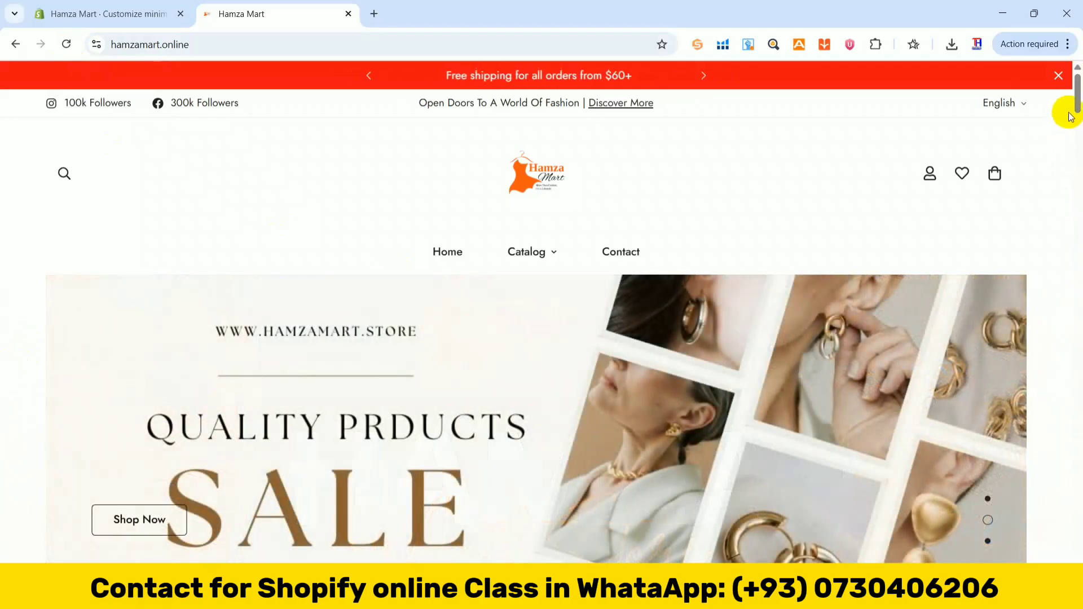
{"action": "scroll", "coordinate": [1052, 153], "scroll_direction": "down", "scroll_amount": 1}
In the theme editor's mobile preview, set the slideshow's container type to Full width
{"action": "left_click", "coordinate": [139, 17]}
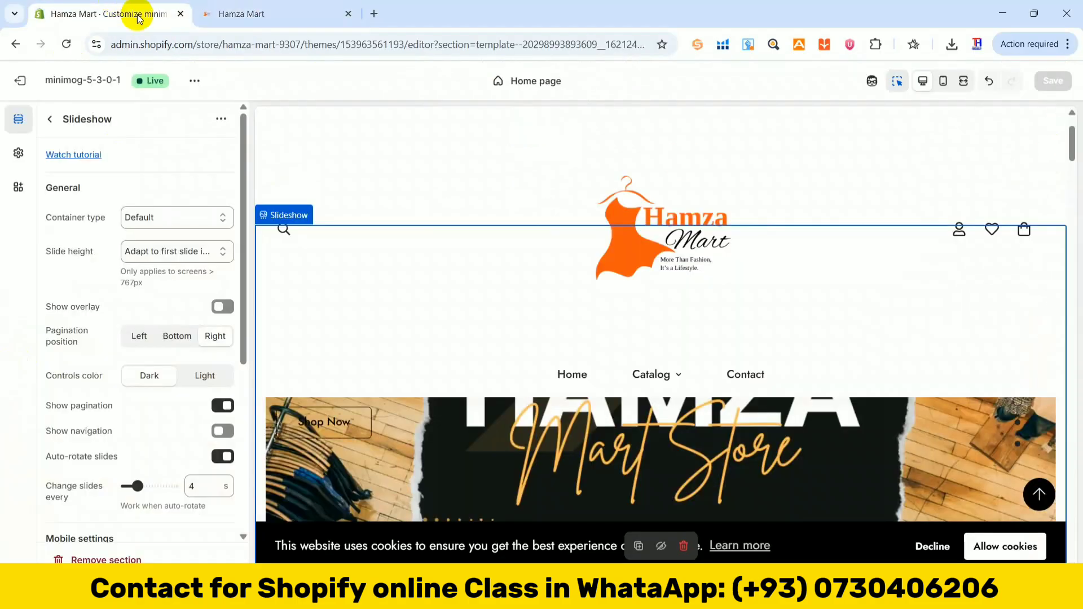
{"action": "left_click", "coordinate": [942, 83]}
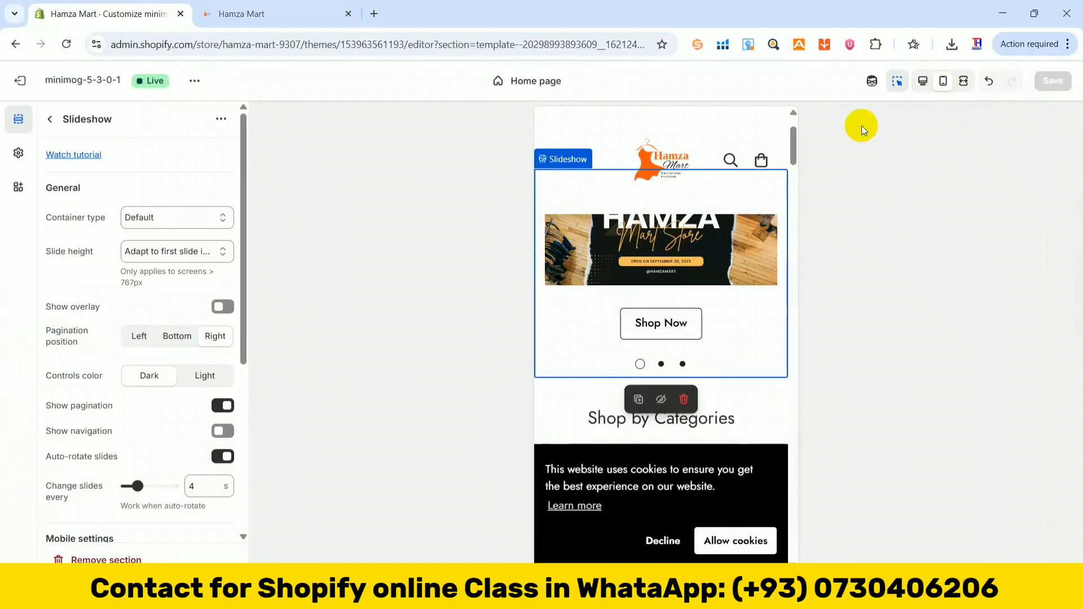
{"action": "left_click_drag", "start_coordinate": [794, 147], "coordinate": [794, 136]}
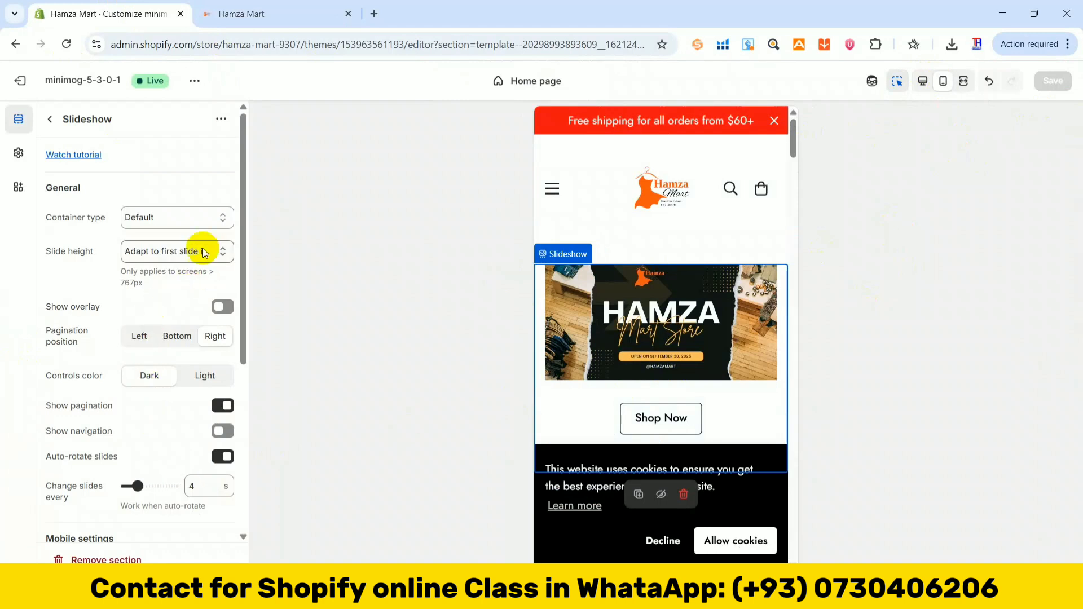
{"action": "left_click", "coordinate": [201, 216]}
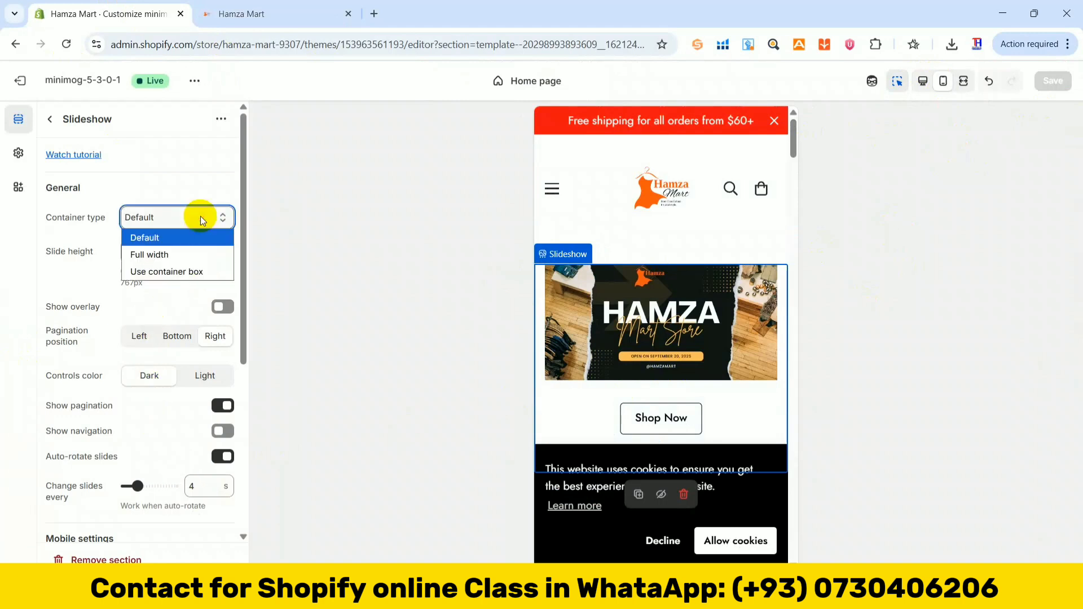
{"action": "left_click", "coordinate": [149, 255]}
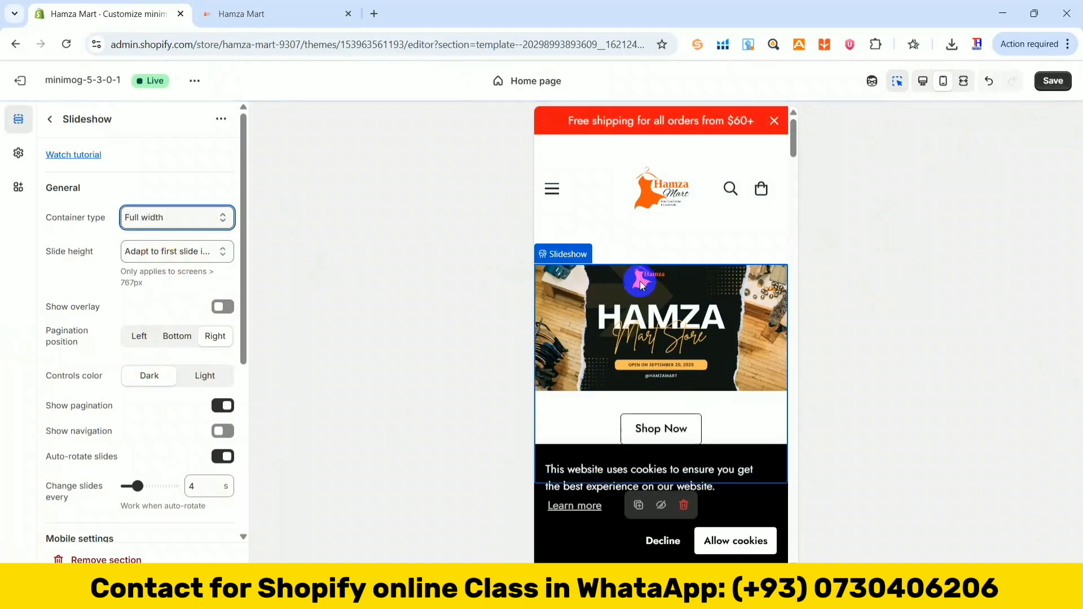
Save the theme and reload the live storefront to check the full-width slideshow
{"action": "left_click", "coordinate": [1053, 81]}
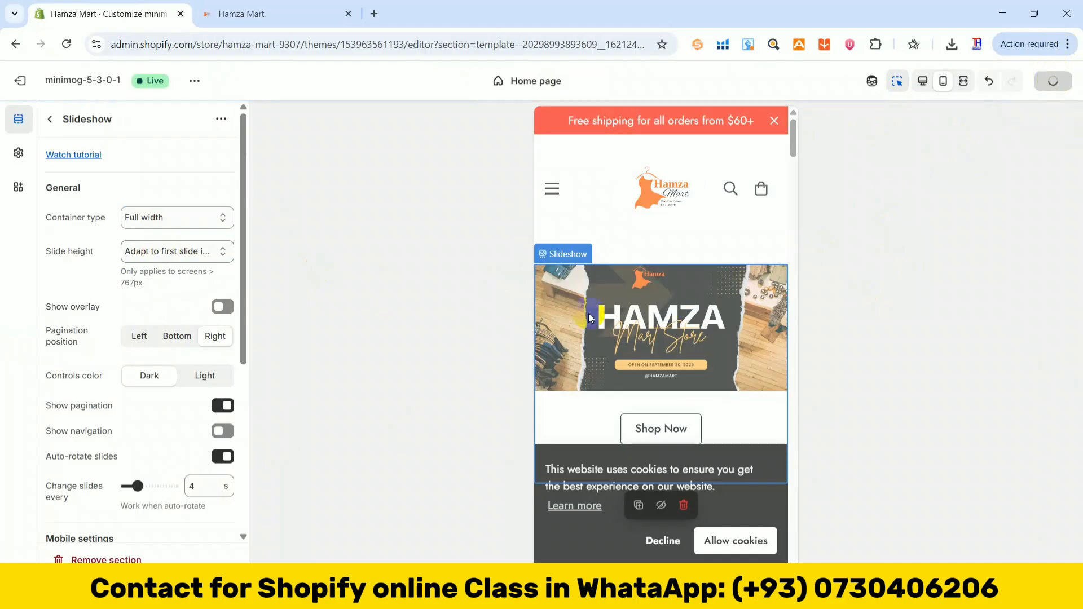
{"action": "left_click", "coordinate": [241, 16]}
{"action": "left_click", "coordinate": [65, 47]}
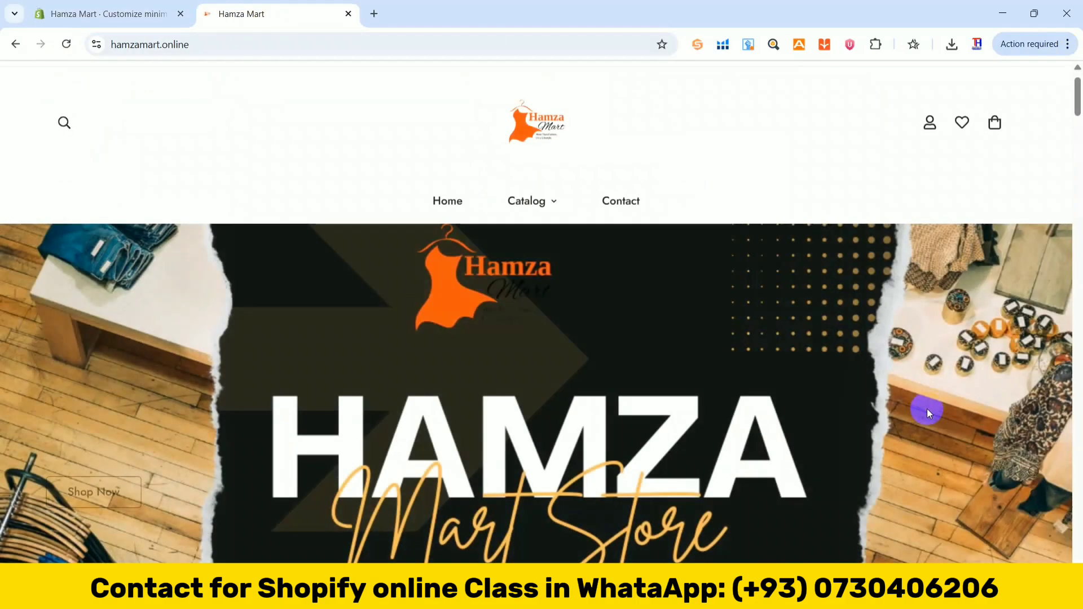
In the theme editor, keep the slide height at Adapt to first slide image and switch the slideshow overlay on and back off
{"action": "left_click", "coordinate": [34, 8]}
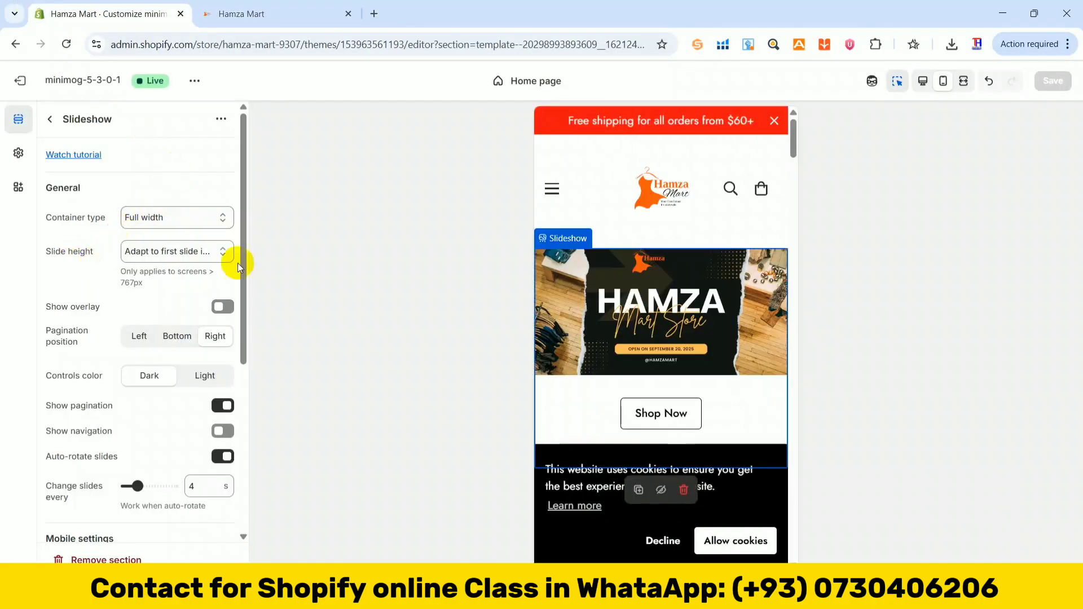
{"action": "left_click", "coordinate": [218, 253]}
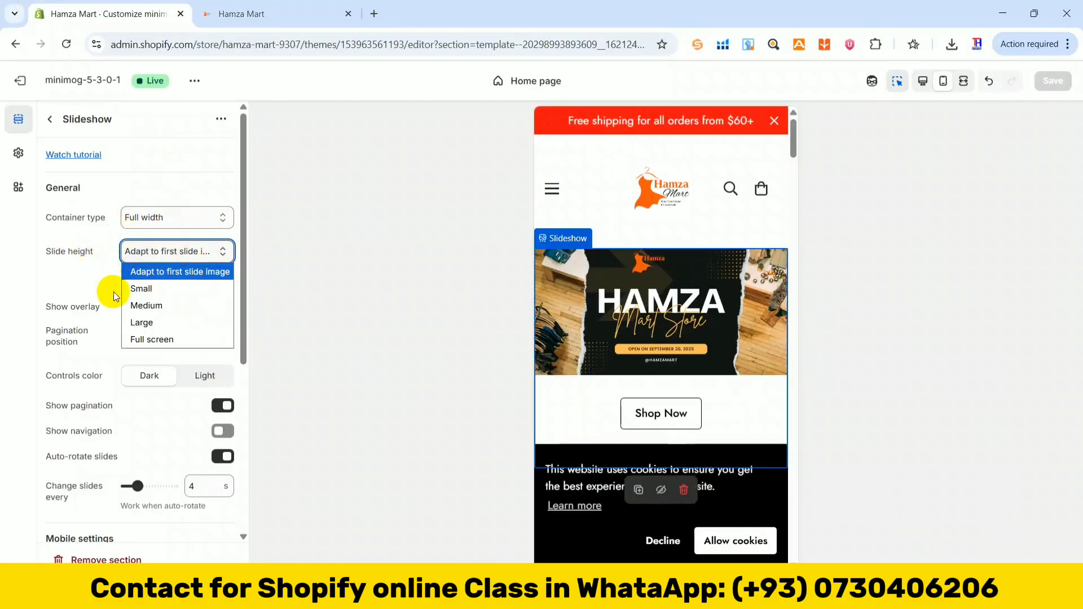
{"action": "left_click", "coordinate": [148, 274]}
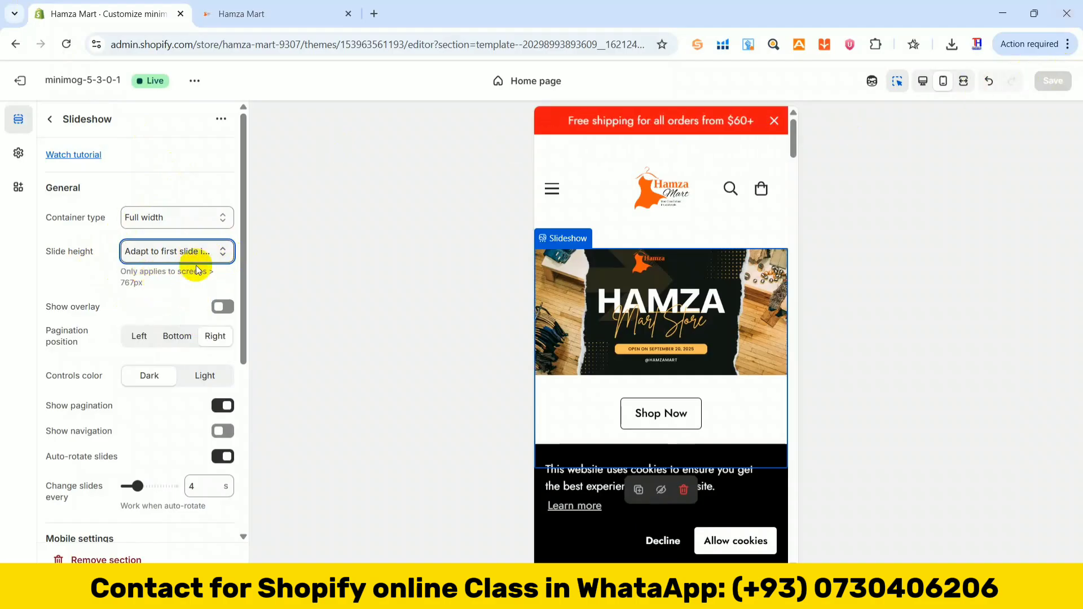
{"action": "left_click", "coordinate": [222, 306]}
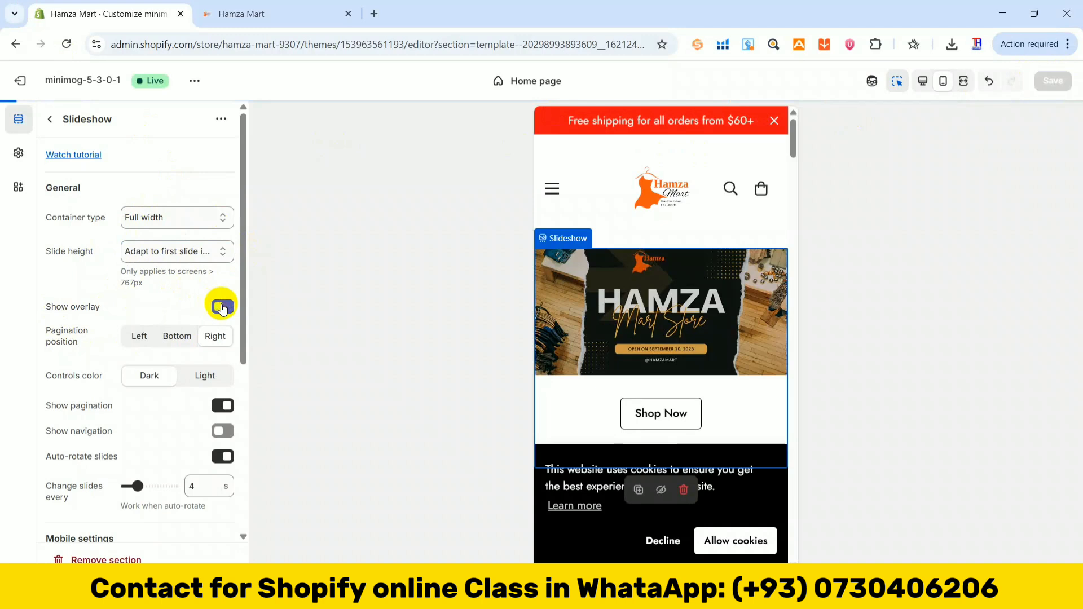
{"action": "left_click", "coordinate": [223, 308]}
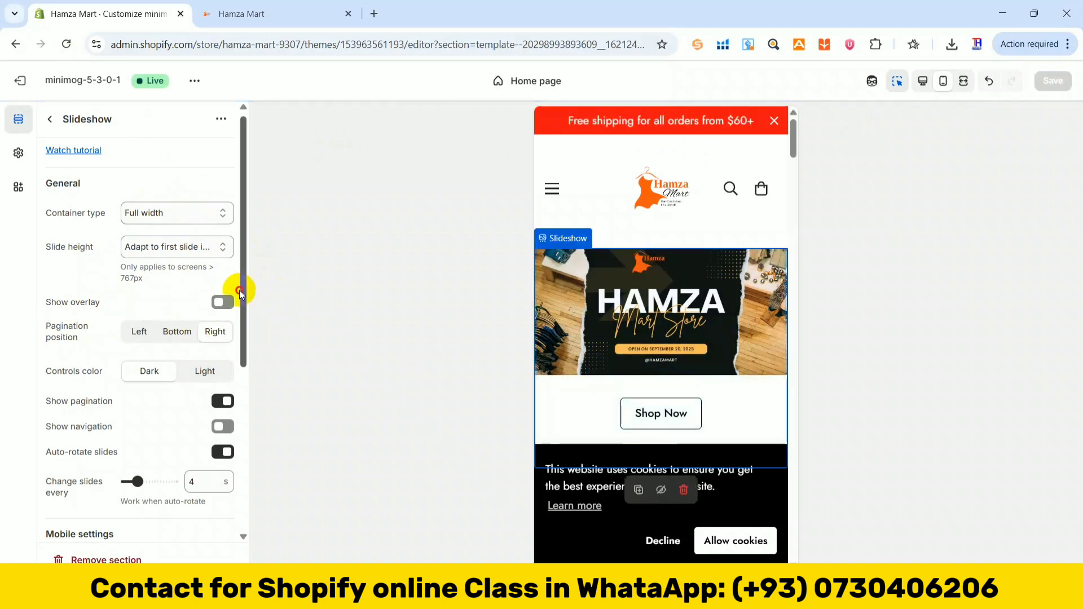
{"action": "left_click_drag", "start_coordinate": [242, 286], "coordinate": [199, 370]}
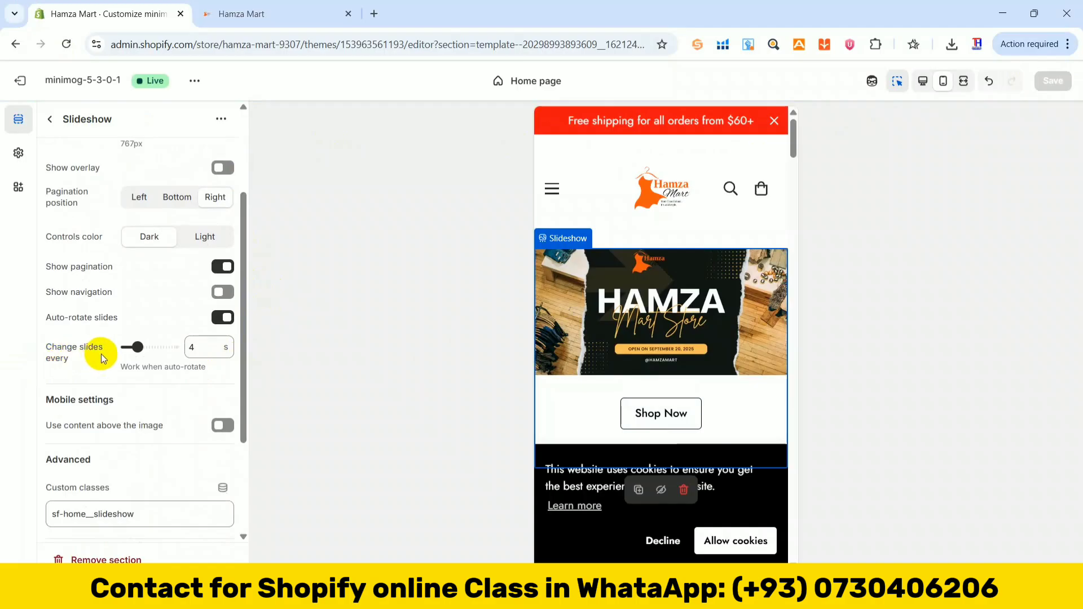
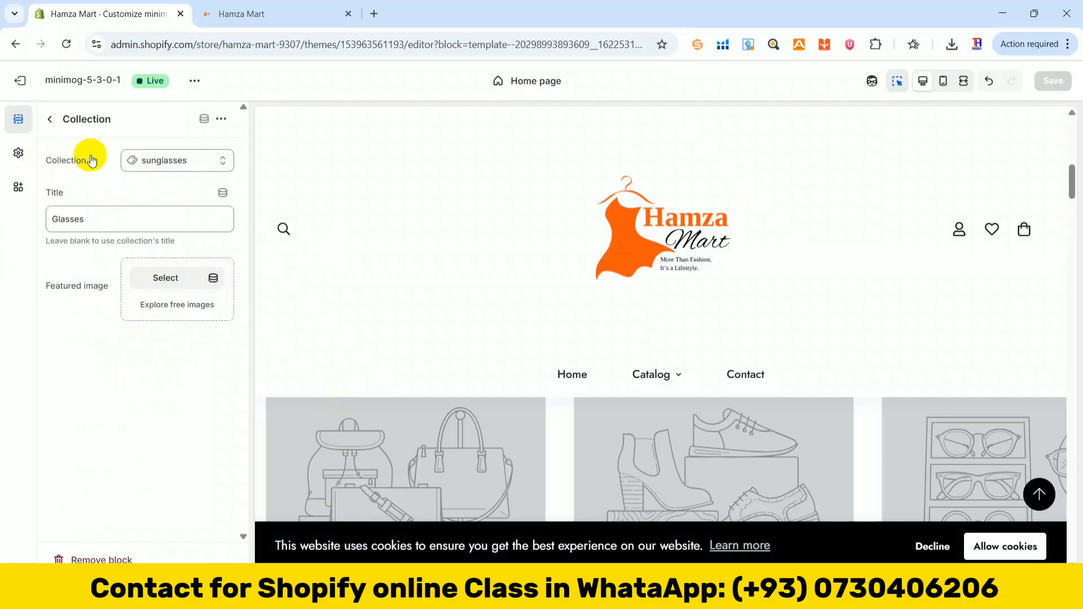
Replace the sunglasses collection in the first Shop by Categories block with the Home & Kitchen collection
{"action": "left_click", "coordinate": [181, 167]}
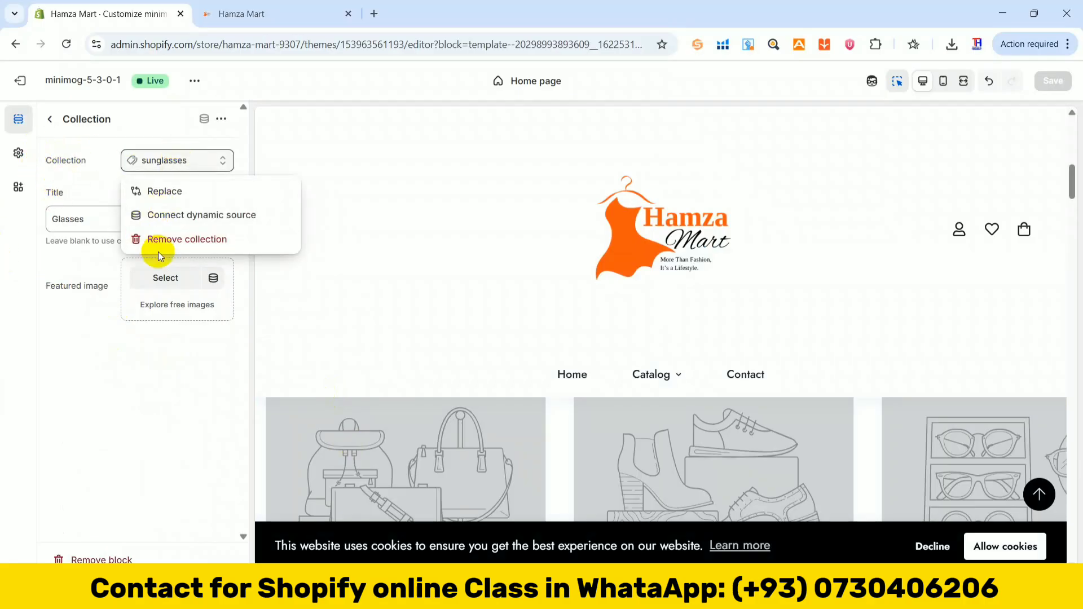
{"action": "left_click", "coordinate": [172, 192]}
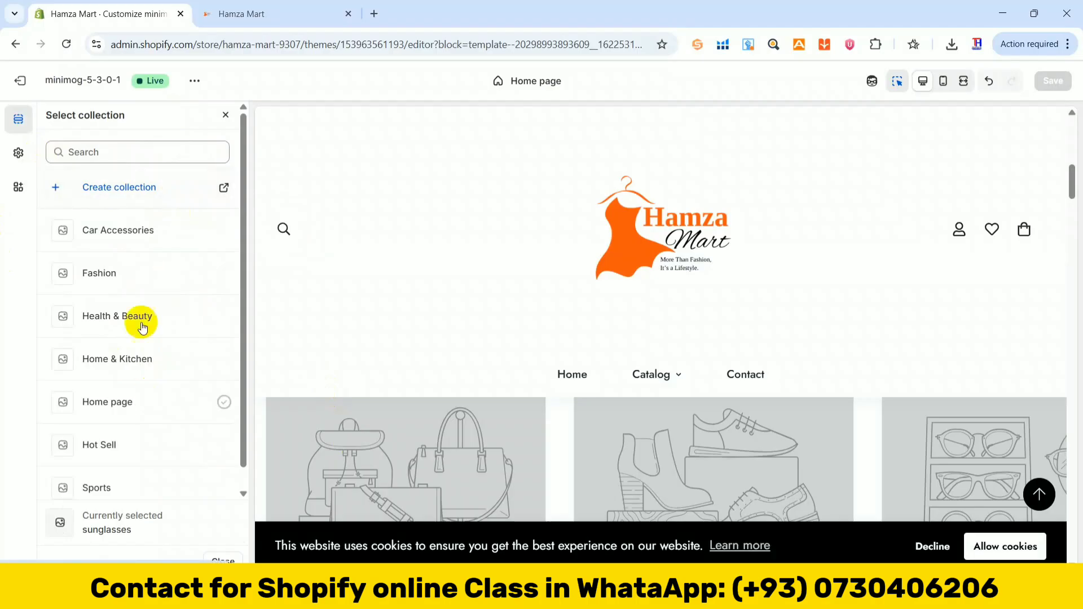
{"action": "left_click_drag", "start_coordinate": [242, 234], "coordinate": [242, 265]}
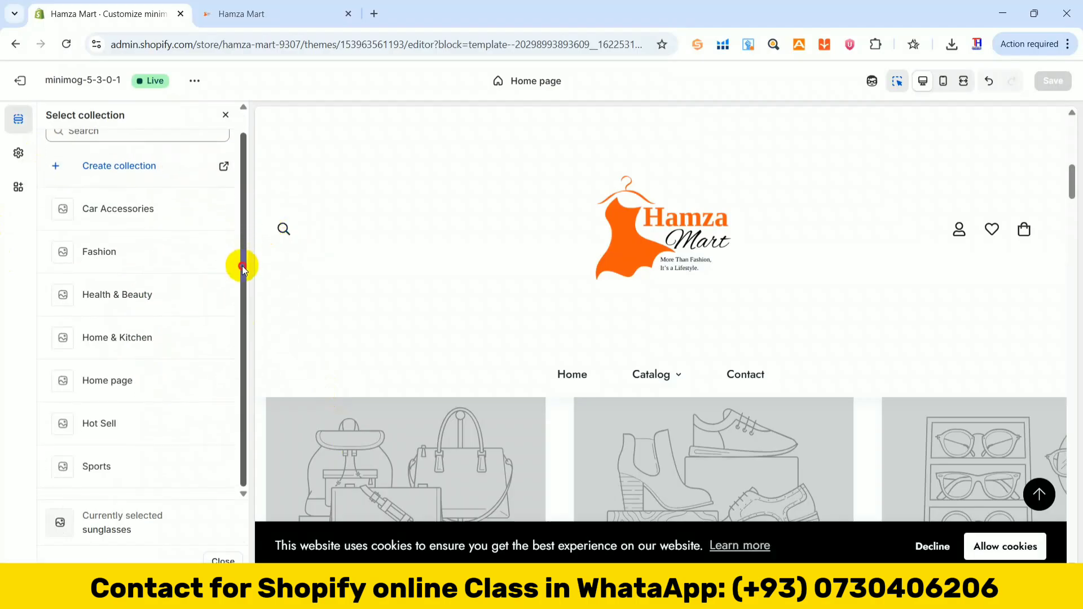
{"action": "left_click", "coordinate": [109, 337]}
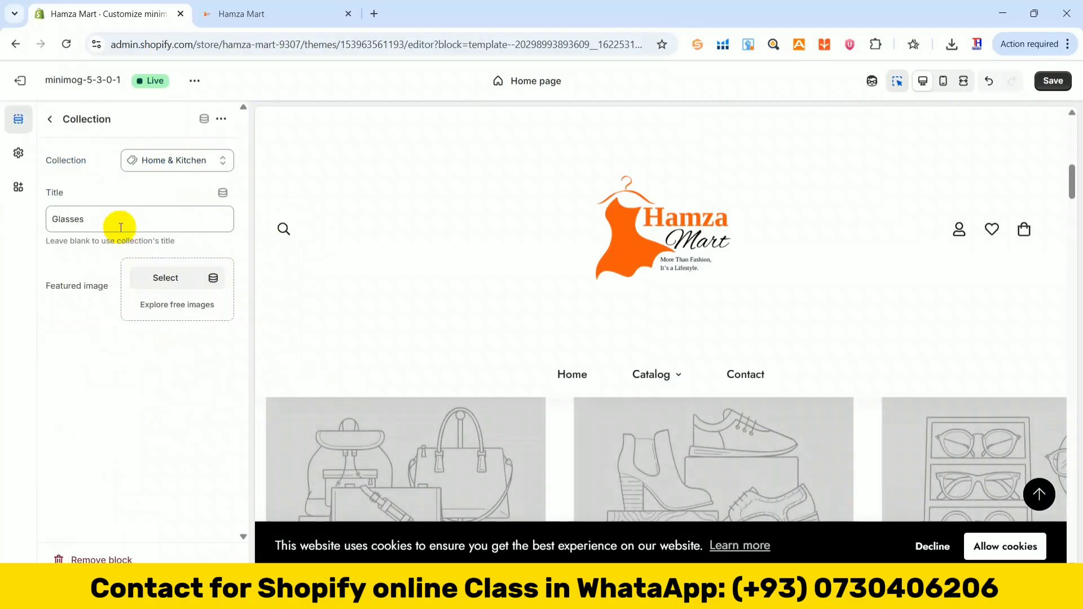
Change the title of the first Shop by Categories block to "Home & Kitchen"
{"action": "left_click_drag", "start_coordinate": [113, 224], "coordinate": [1, 220]}
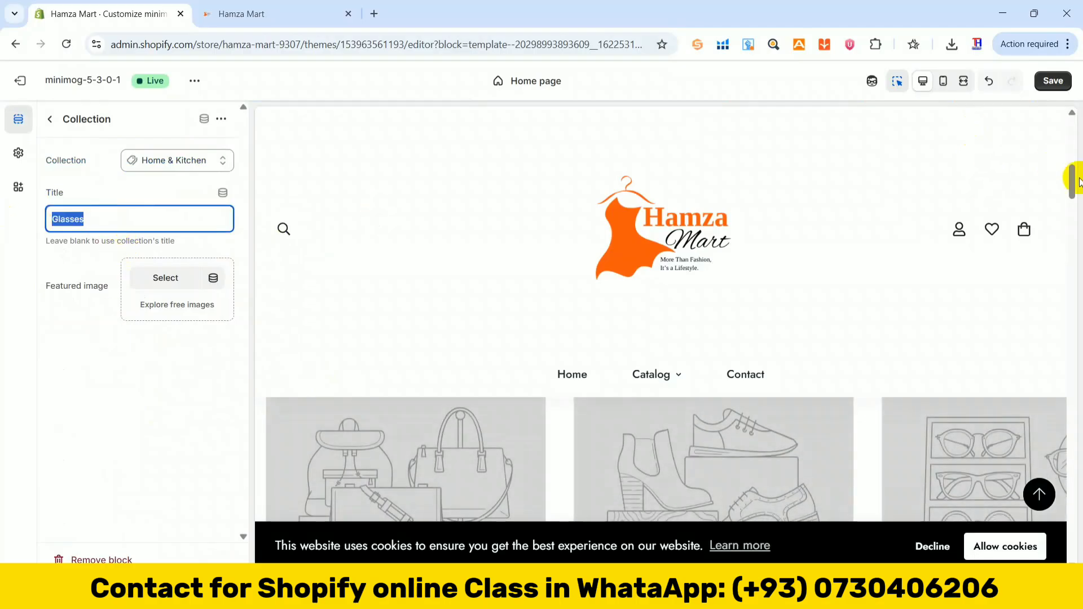
{"action": "left_click_drag", "start_coordinate": [1072, 186], "coordinate": [1070, 194]}
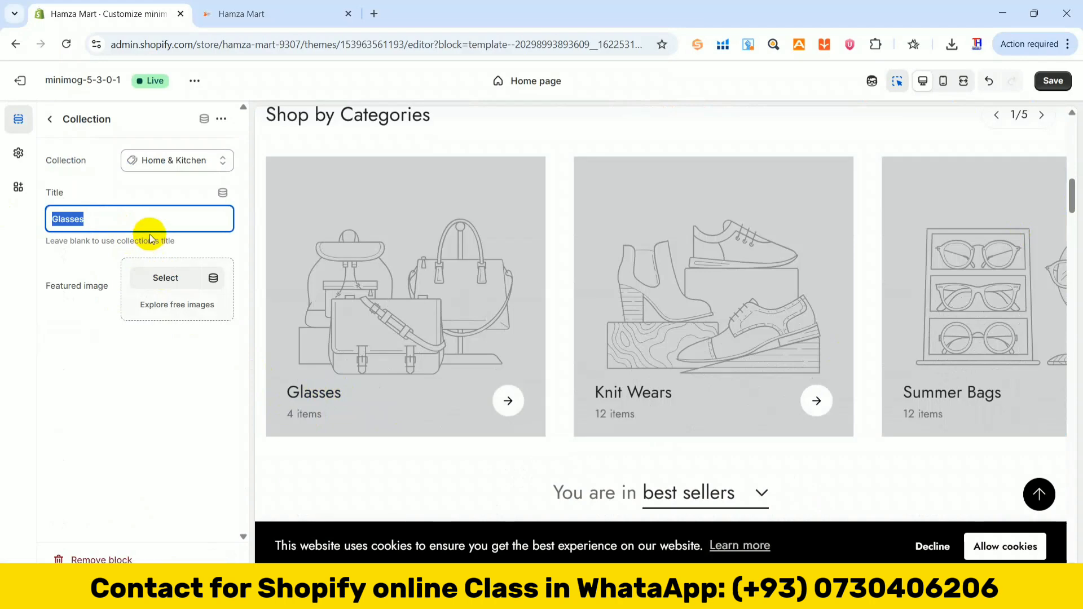
{"action": "type", "text": "Home "}
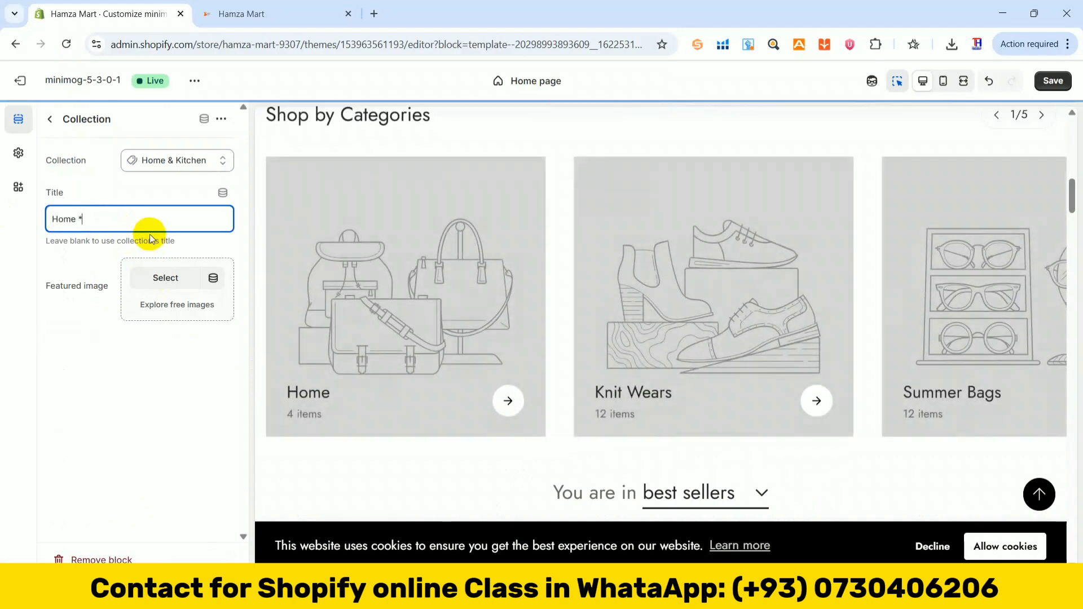
{"action": "type", "text": "& Ki"}
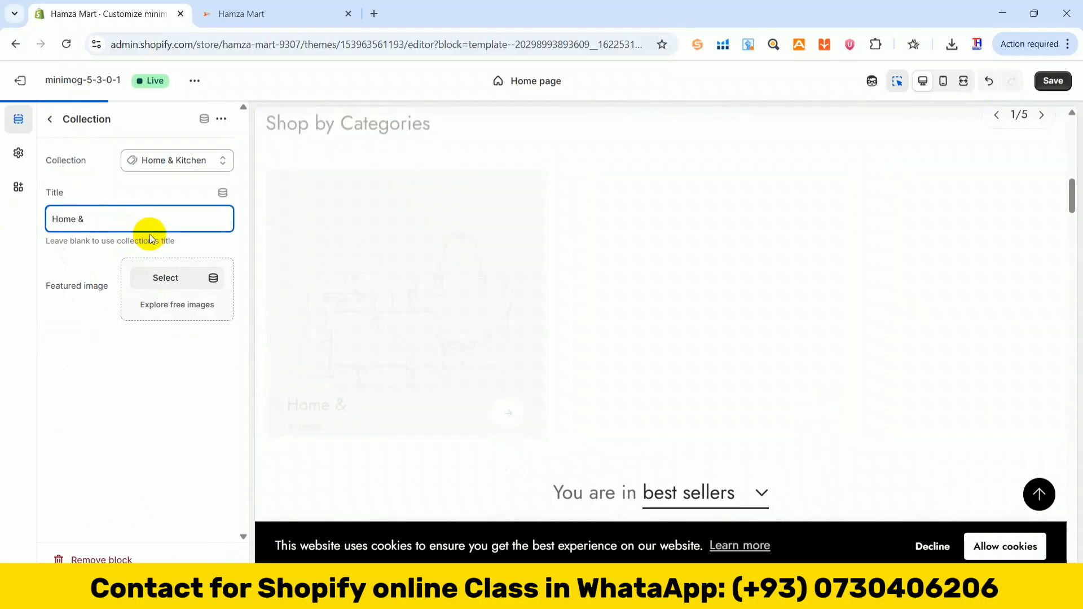
{"action": "type", "text": "tchen"}
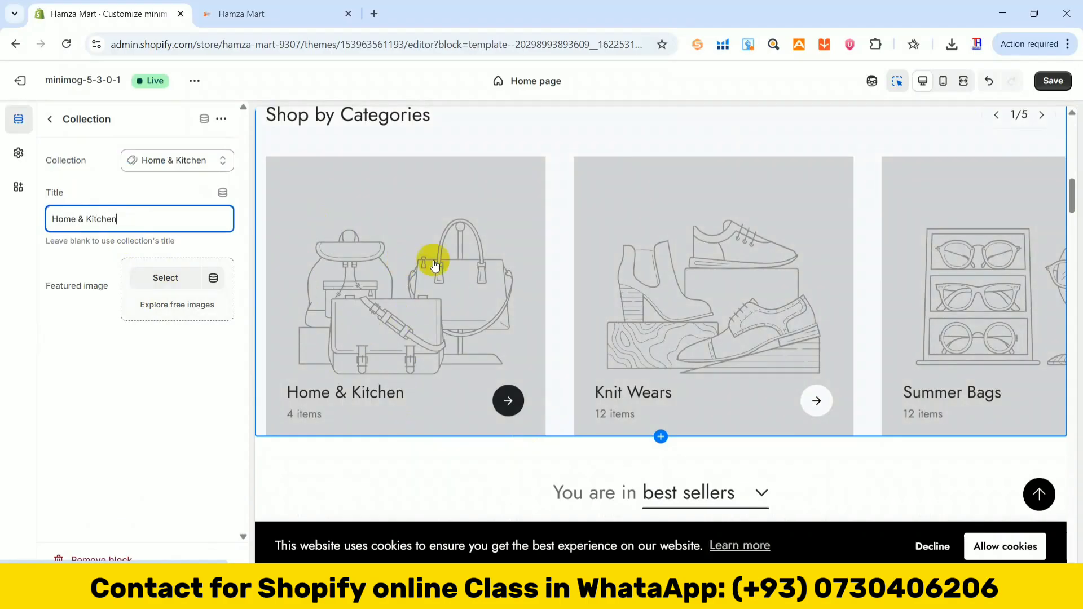
Start uploading a featured image for the Home & Kitchen block and show the Home and kitchen folder in Downloads as large icons
{"action": "left_click", "coordinate": [146, 280]}
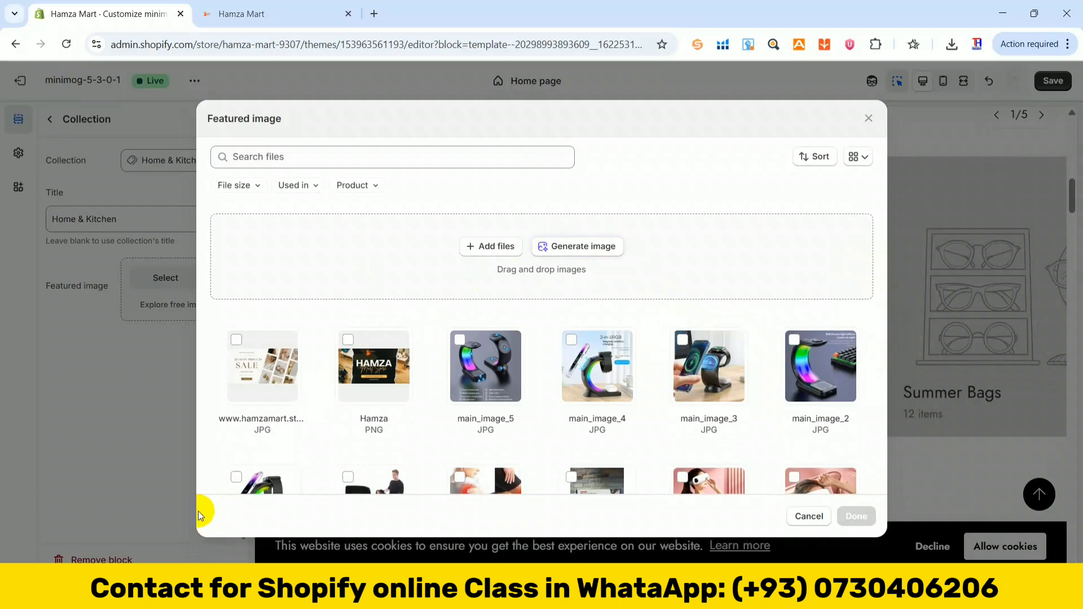
{"action": "left_click", "coordinate": [498, 248]}
{"action": "left_click", "coordinate": [521, 302]}
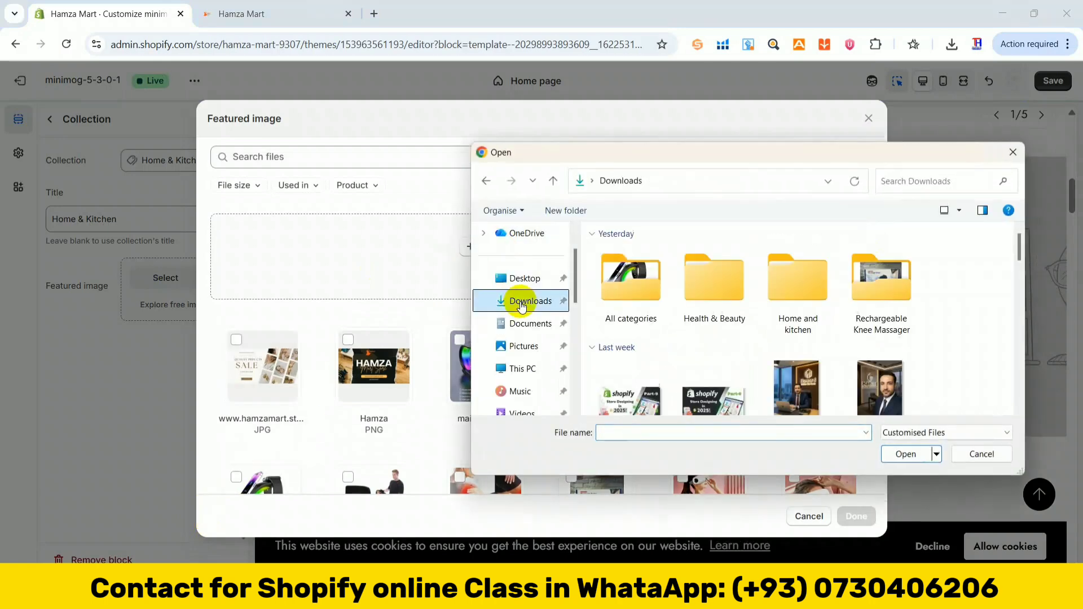
{"action": "double_click", "coordinate": [786, 297]}
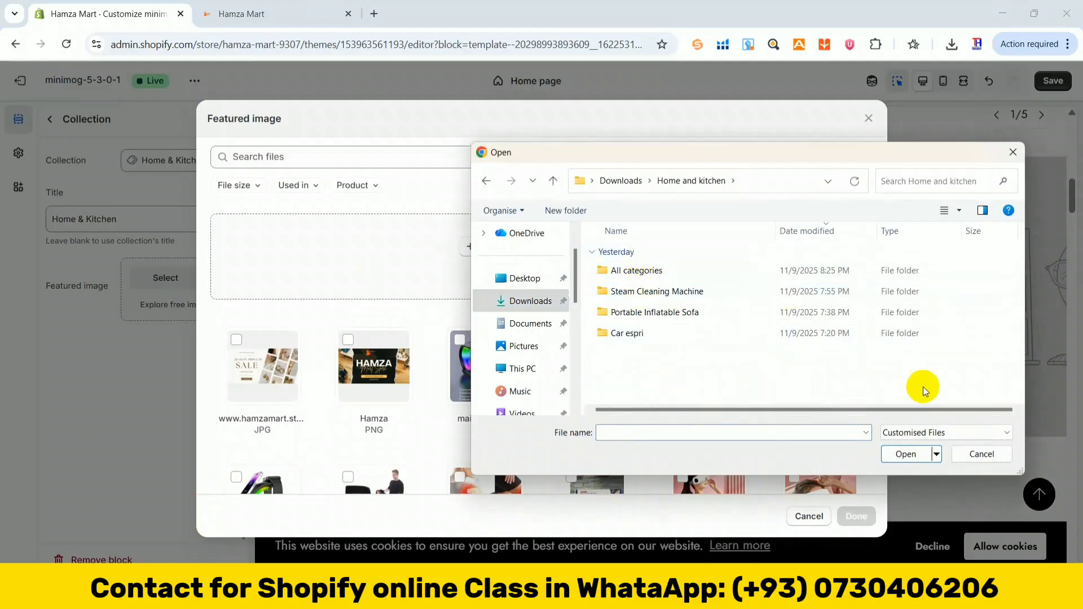
{"action": "left_click", "coordinate": [959, 210]}
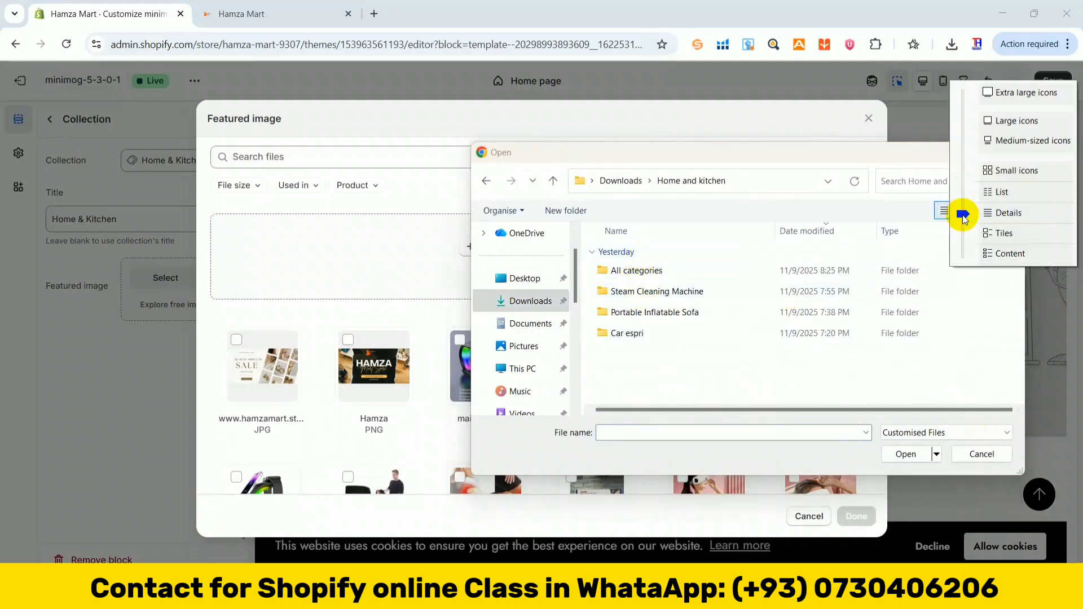
{"action": "left_click", "coordinate": [1006, 118]}
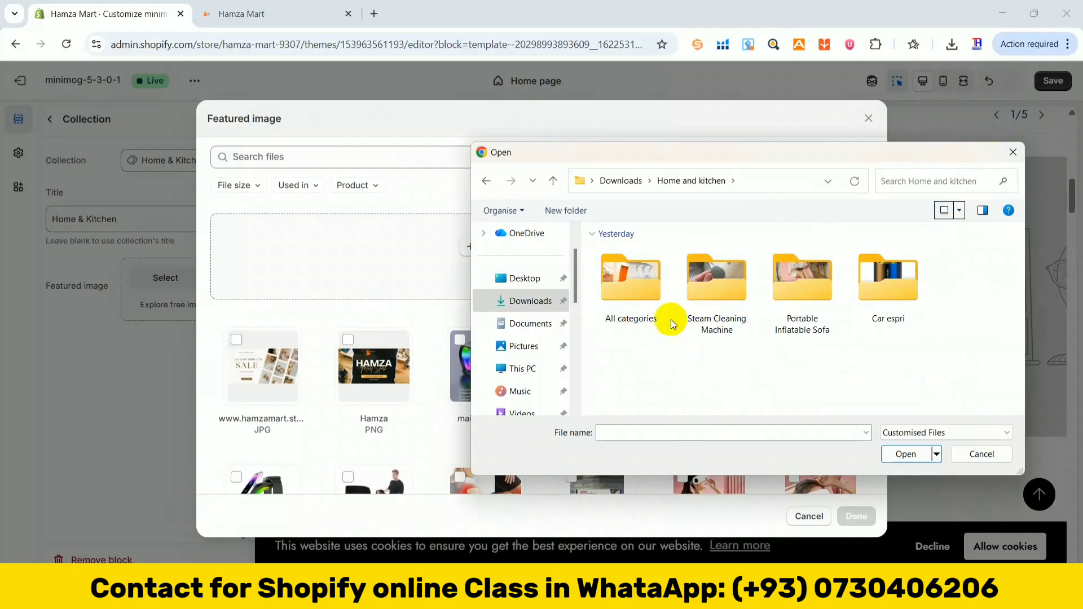
Examine the images in the Portable Inflatable Sofa folder as large icons and return to the Home and kitchen folder
{"action": "left_click", "coordinate": [824, 290]}
{"action": "double_click", "coordinate": [825, 290]}
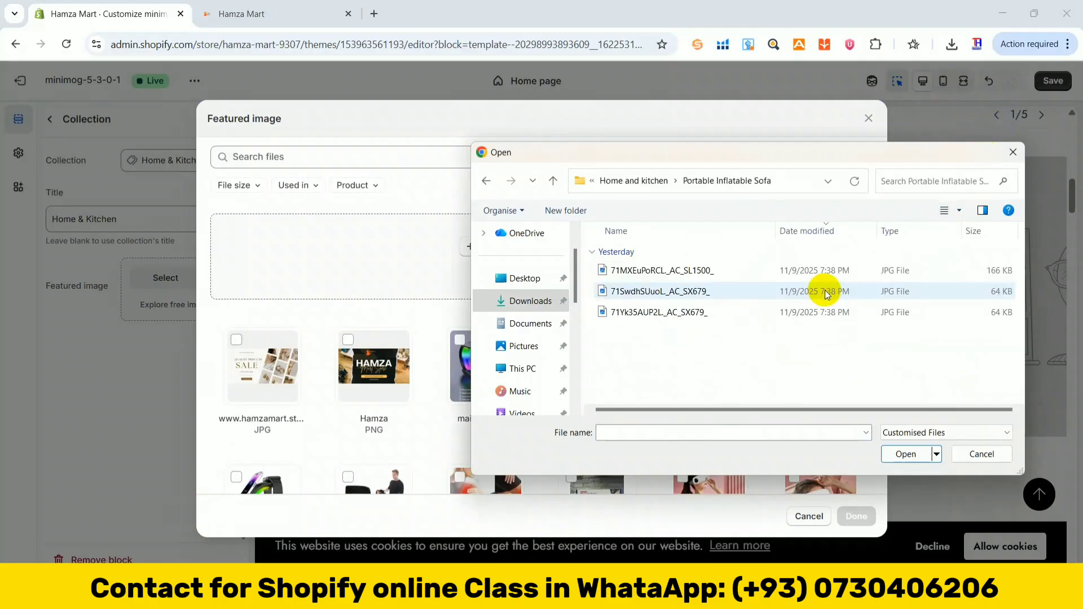
{"action": "left_click", "coordinate": [961, 209]}
{"action": "left_click", "coordinate": [1010, 111]}
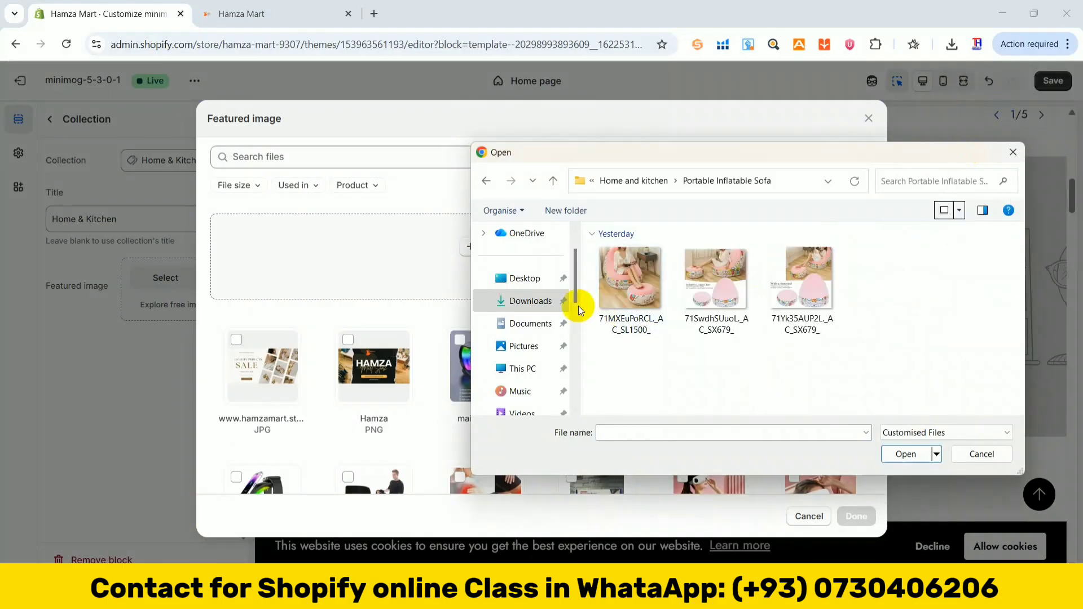
{"action": "left_click", "coordinate": [485, 181]}
Upload C-200007 (10) from the Steam Cleaning Machine folder as the Home & Kitchen block's featured image and save the theme
{"action": "double_click", "coordinate": [705, 285]}
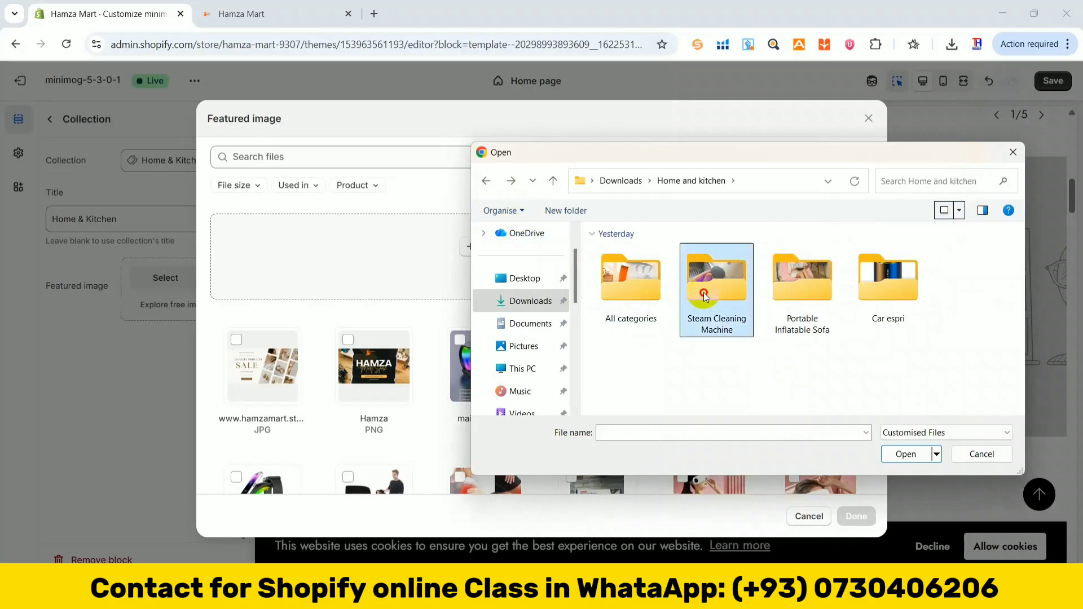
{"action": "left_click", "coordinate": [960, 210]}
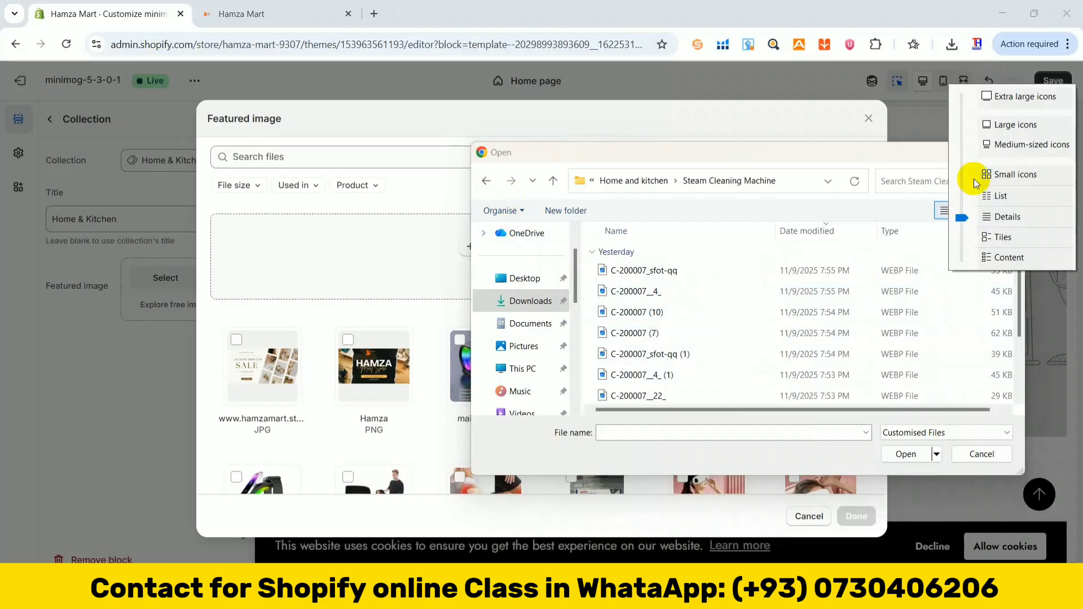
{"action": "left_click", "coordinate": [993, 125]}
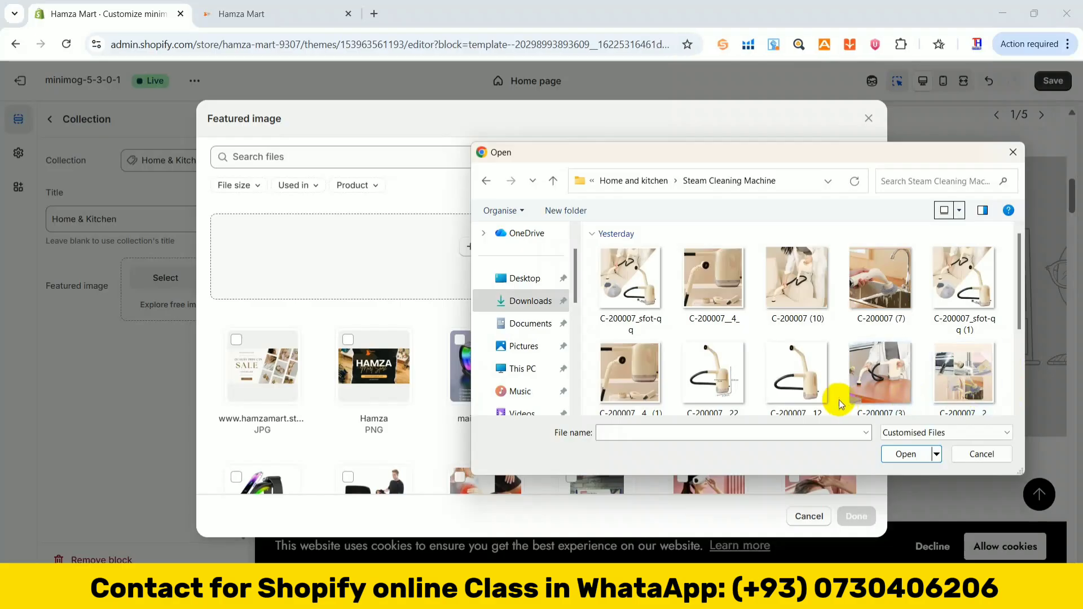
{"action": "left_click", "coordinate": [802, 290]}
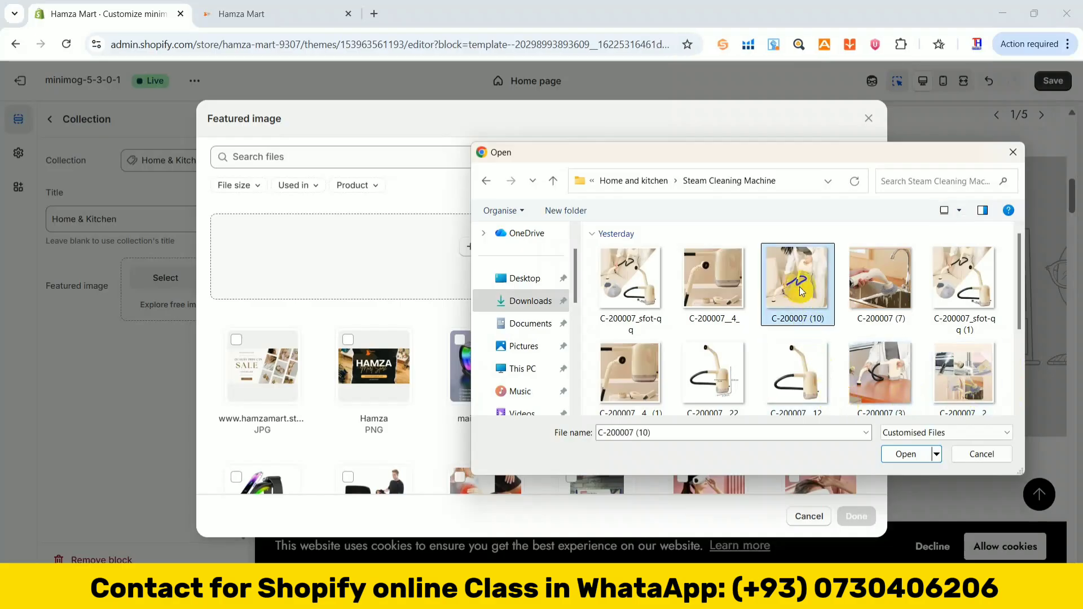
{"action": "left_click", "coordinate": [906, 455]}
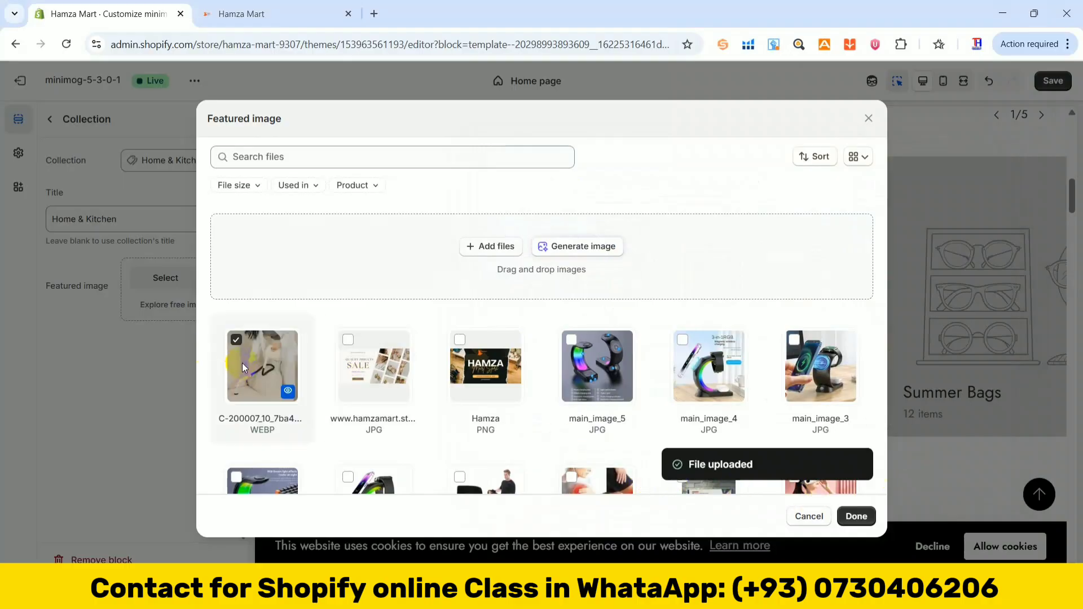
{"action": "left_click", "coordinate": [855, 516]}
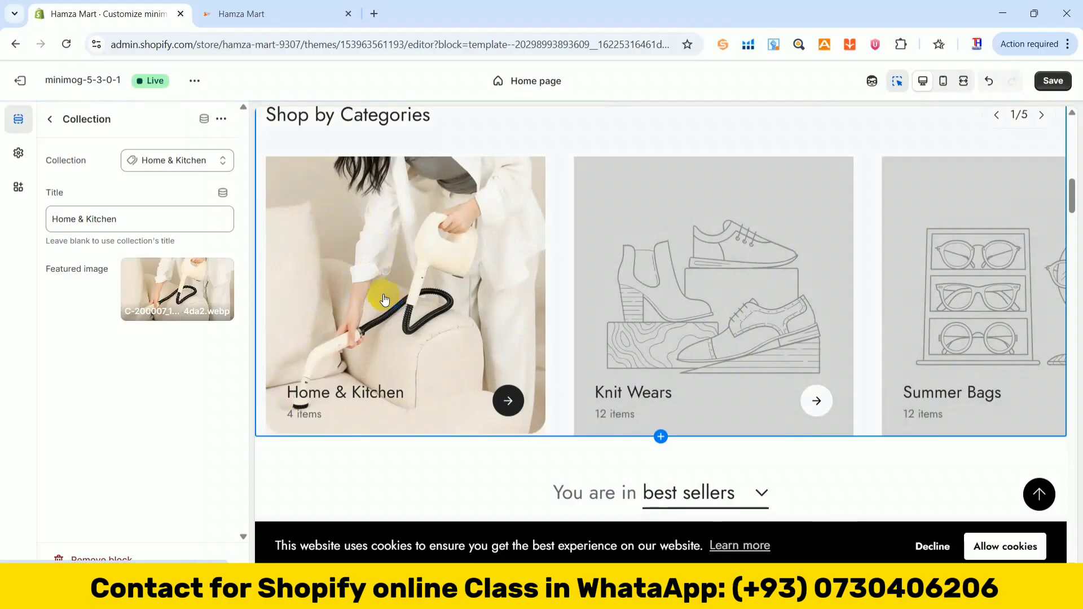
{"action": "left_click", "coordinate": [1061, 84]}
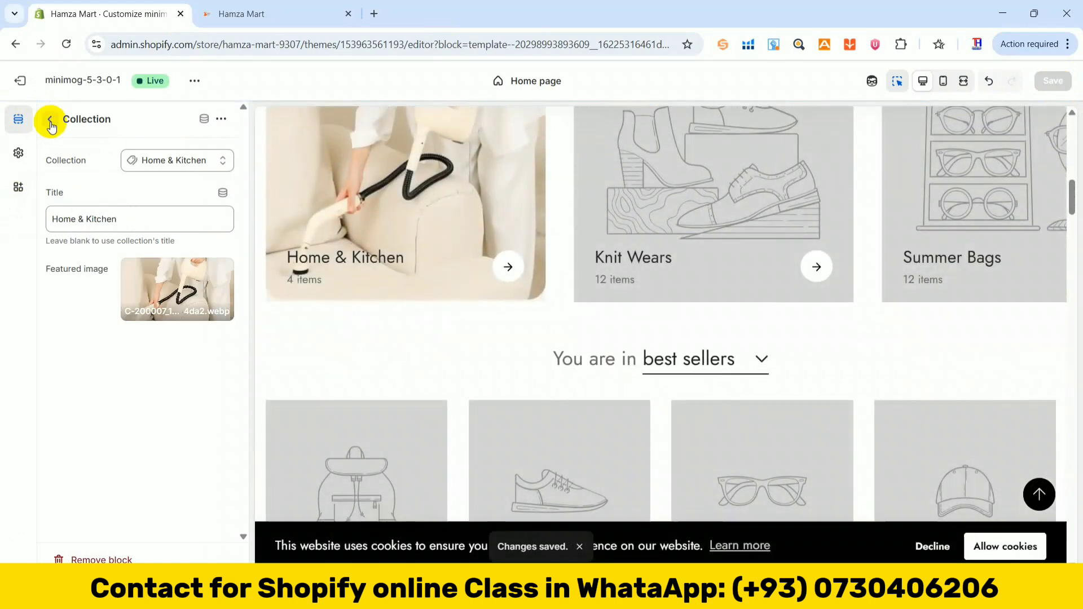
Replace the knit-wears collection in the second Shop by Categories block with the Health & Beauty collection
{"action": "left_click", "coordinate": [50, 121]}
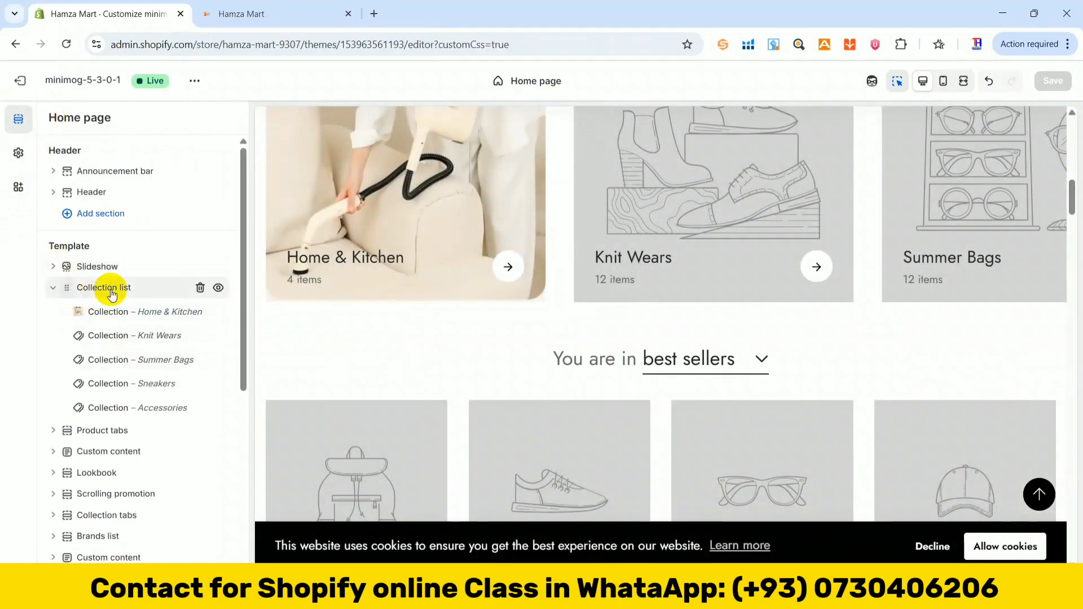
{"action": "left_click", "coordinate": [127, 335]}
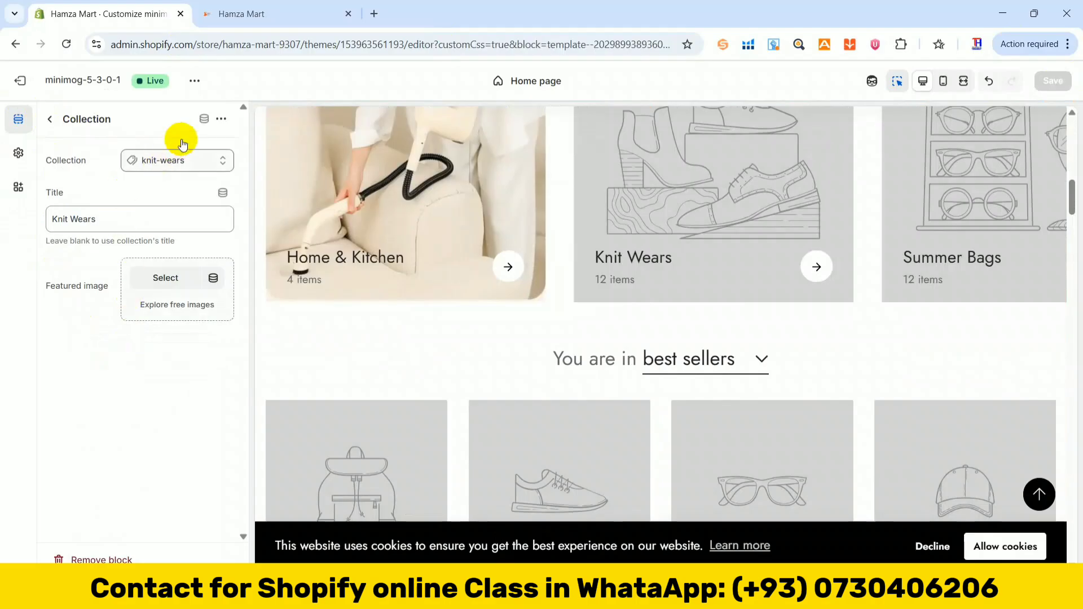
{"action": "left_click", "coordinate": [174, 161]}
{"action": "left_click", "coordinate": [175, 189]}
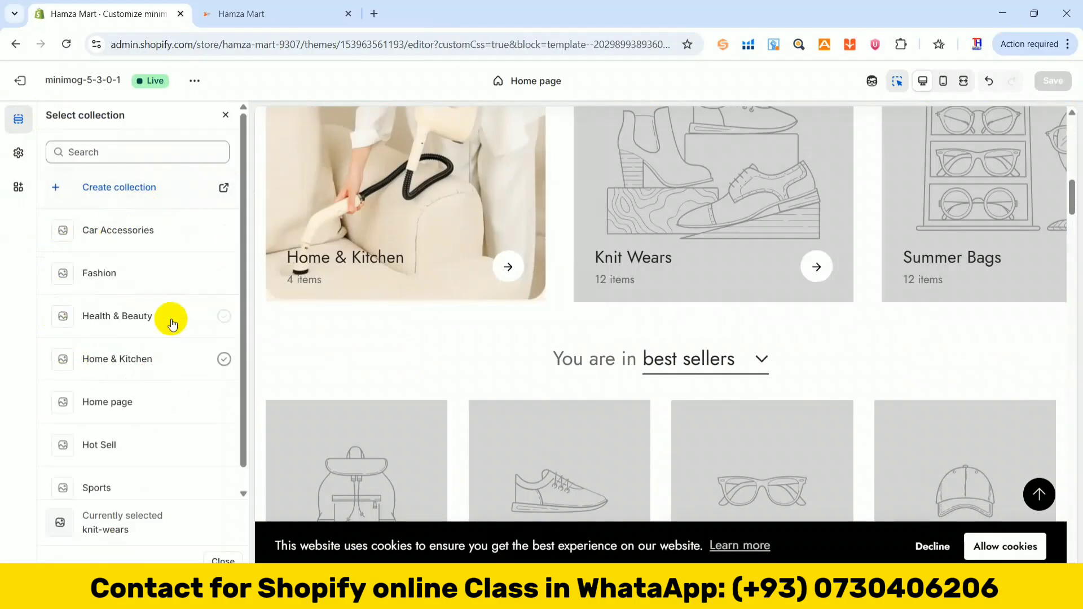
{"action": "left_click", "coordinate": [111, 319]}
Change the title of the second Shop by Categories block to "Health & Beauty"
{"action": "left_click", "coordinate": [136, 219]}
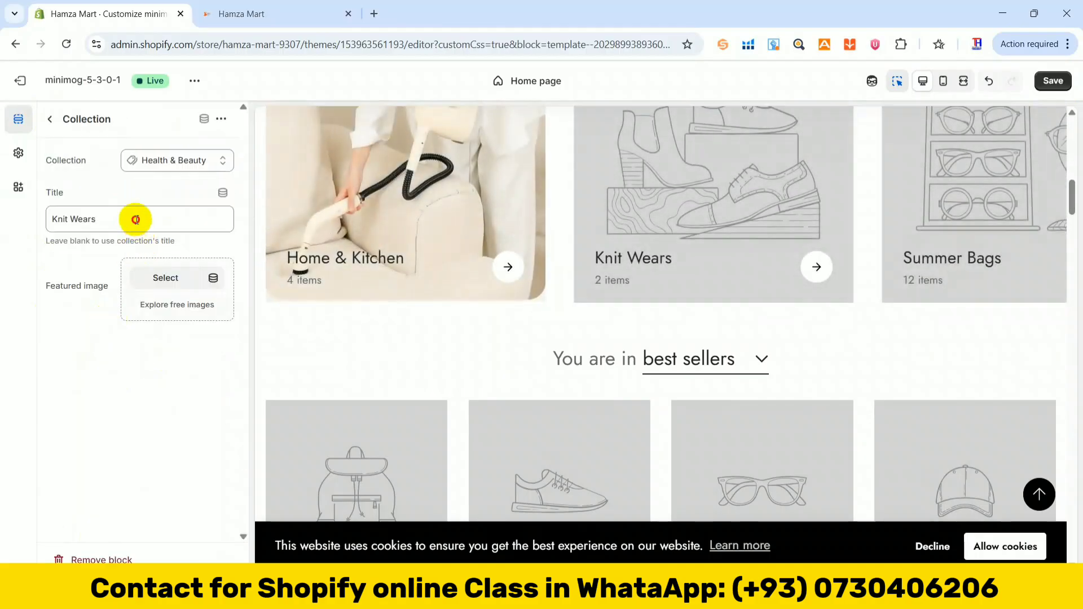
{"action": "key", "text": "ctrl+a"}
{"action": "type", "text": "H"}
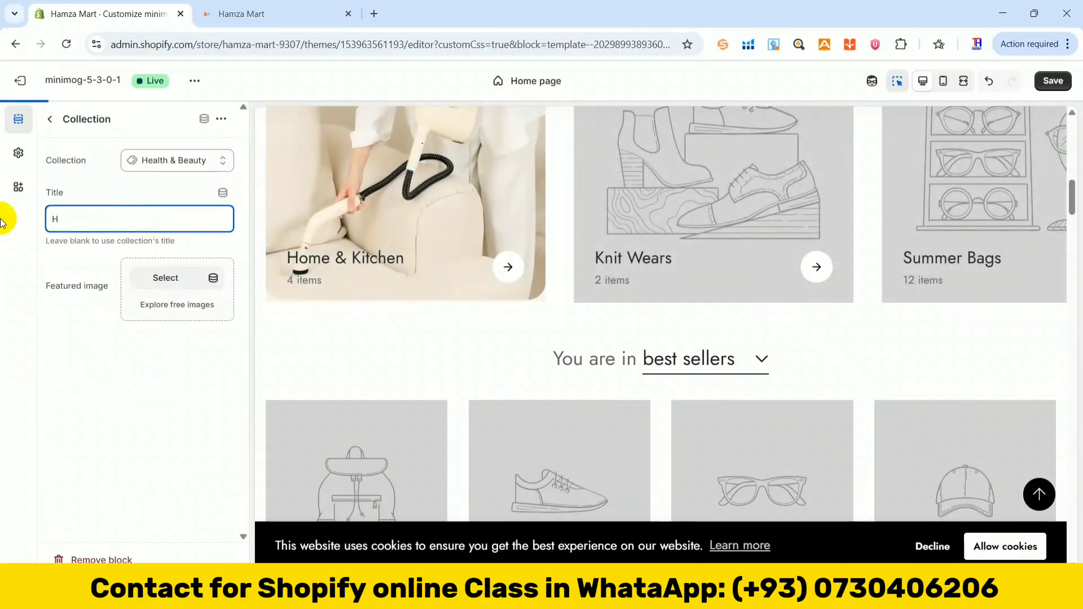
{"action": "type", "text": "ealth"}
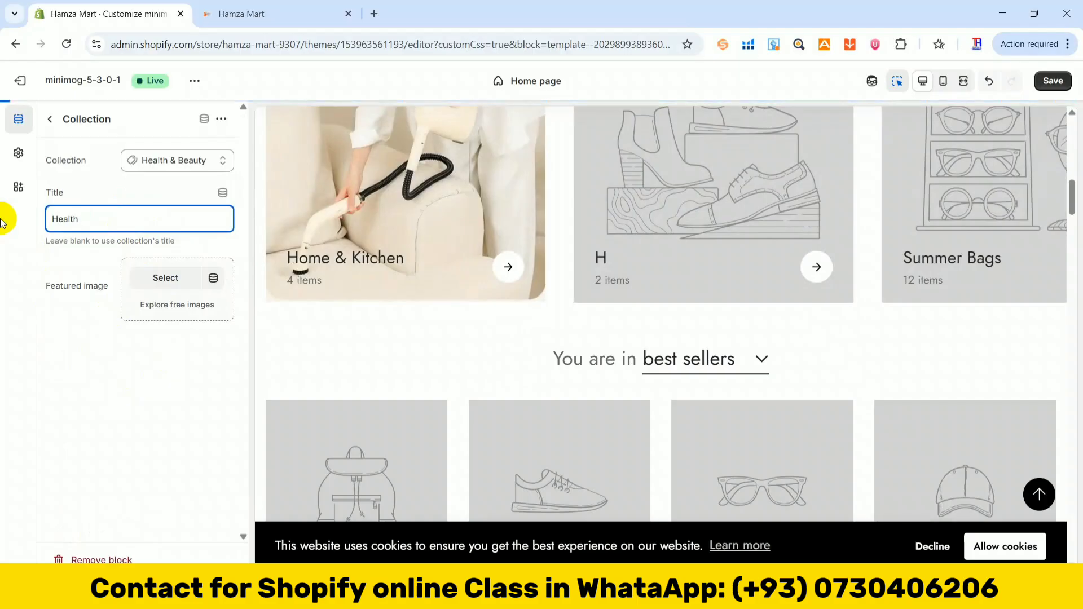
{"action": "type", "text": " & B"}
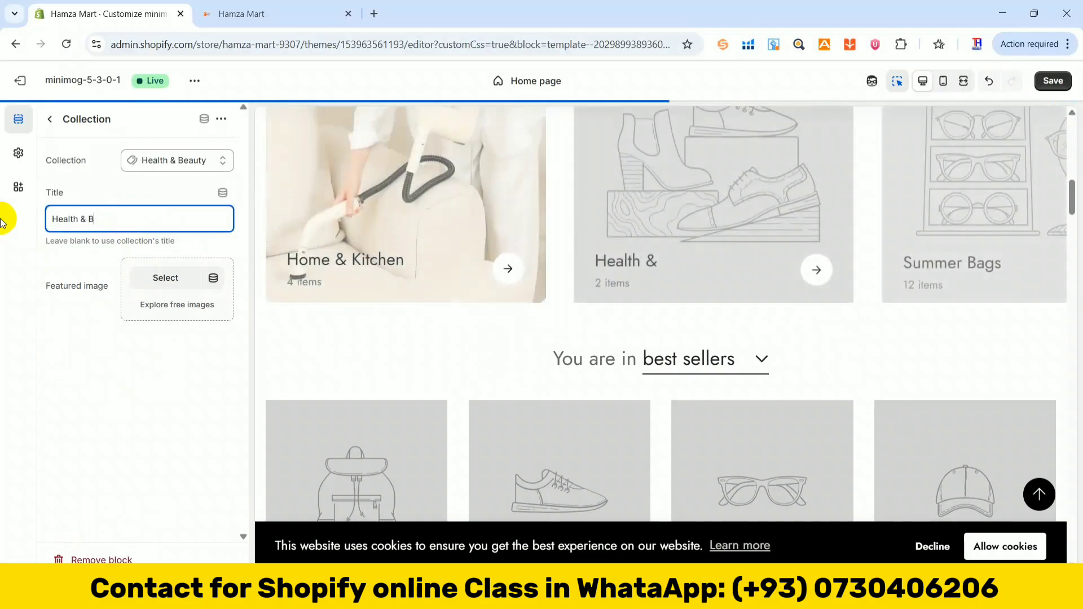
{"action": "type", "text": "eauty"}
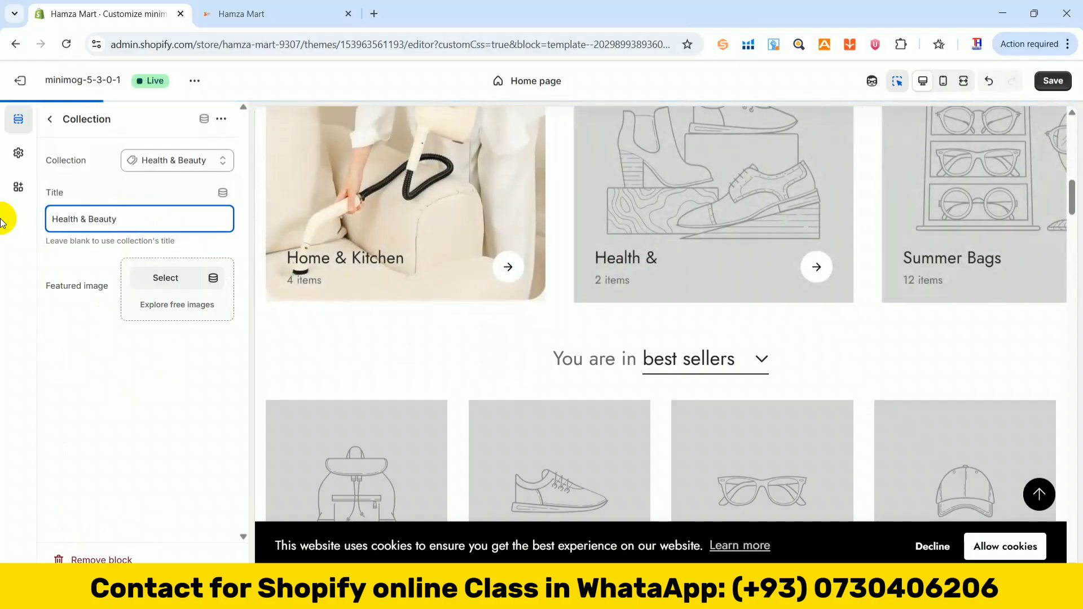
Set the Health & Beauty block's featured image to the existing photo of a woman wearing a white eye massager and save the theme
{"action": "left_click", "coordinate": [160, 277]}
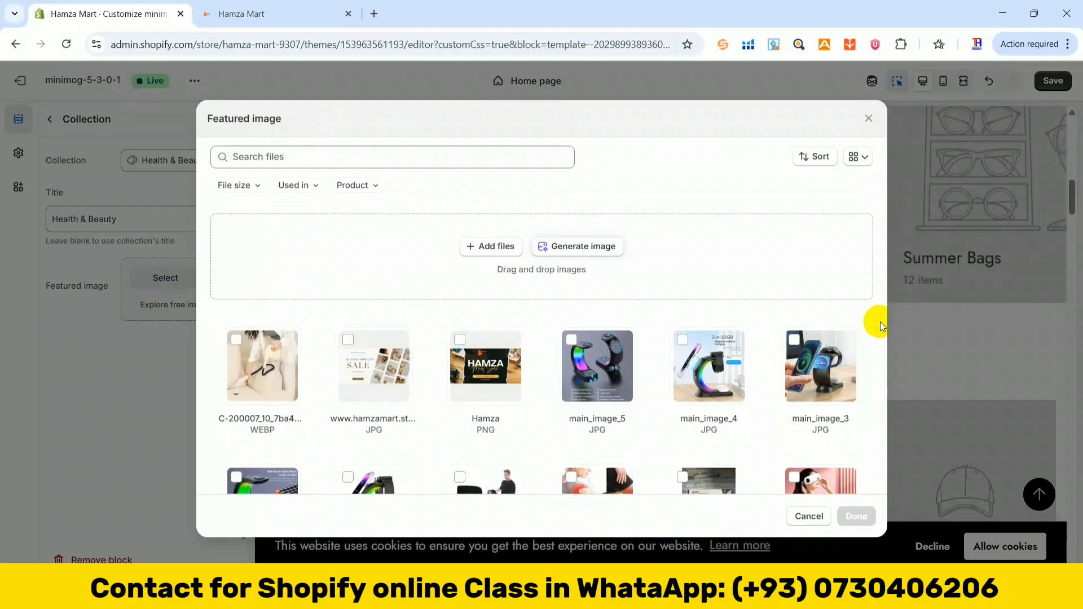
{"action": "left_click", "coordinate": [827, 483]}
{"action": "left_click", "coordinate": [854, 514]}
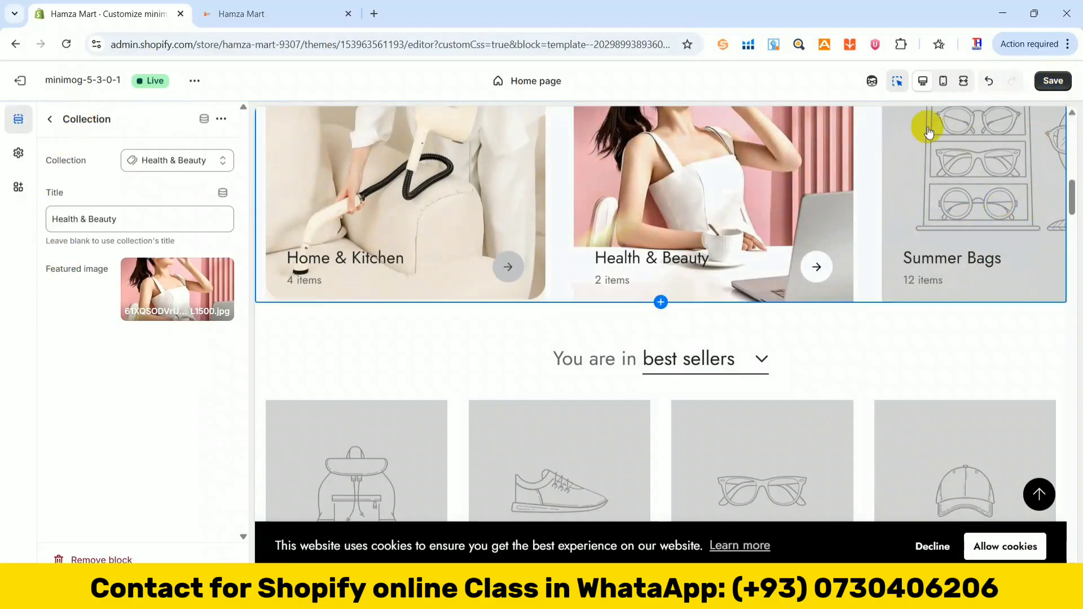
{"action": "left_click", "coordinate": [1052, 81]}
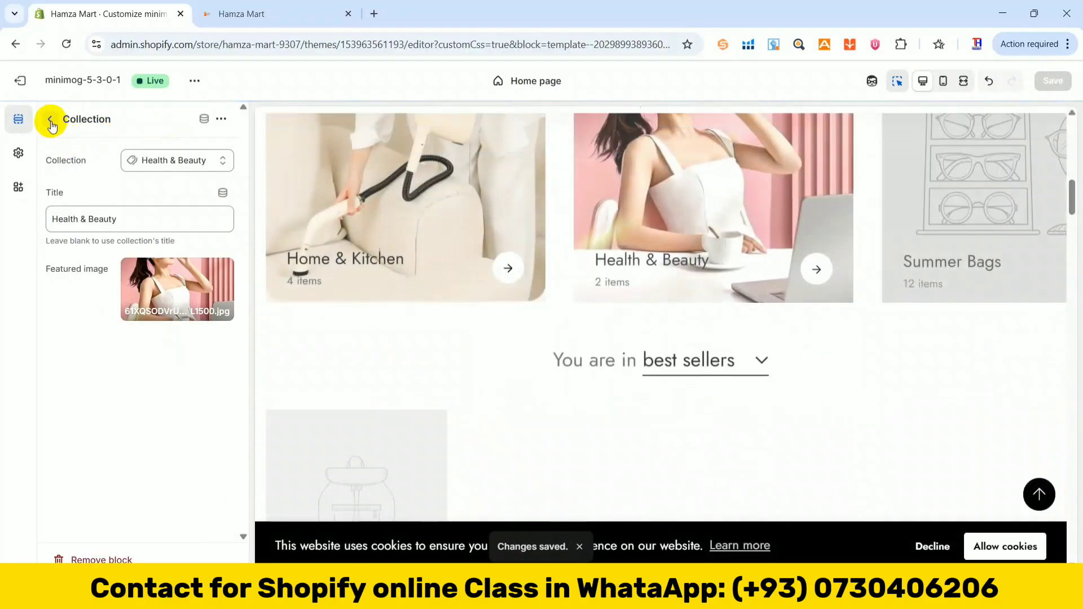
{"action": "left_click", "coordinate": [50, 121]}
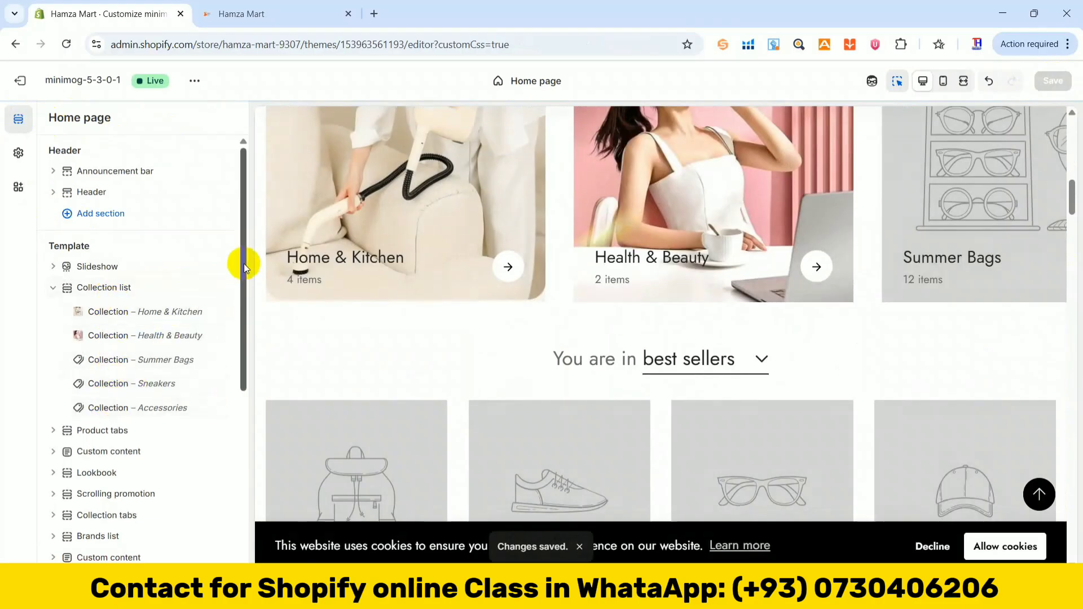
Reload the live storefront and check the Home & Kitchen collection page opened from its Shop by Categories card
{"action": "left_click", "coordinate": [214, 15]}
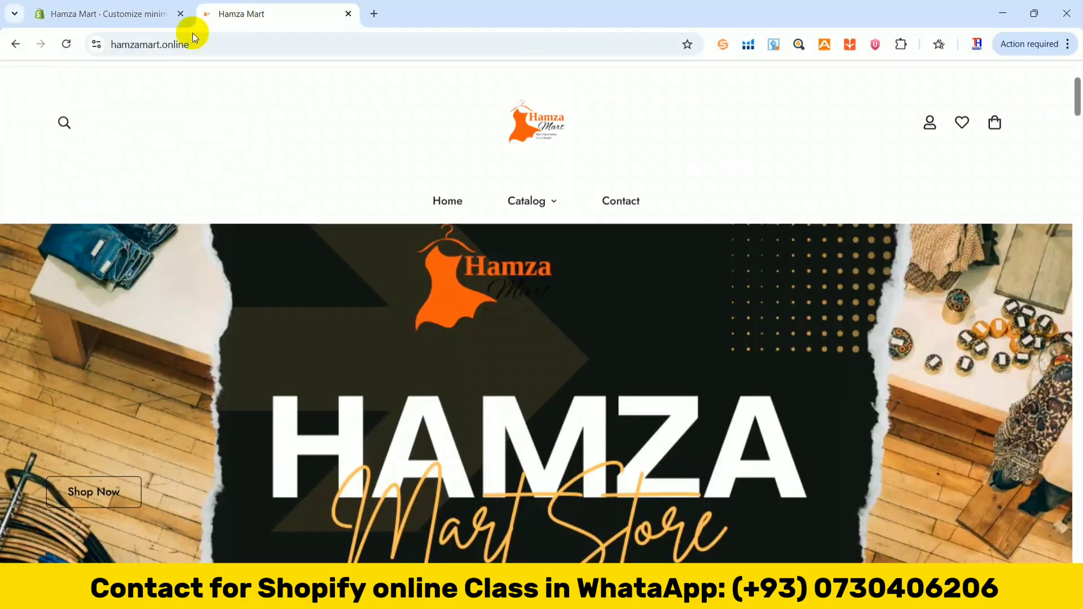
{"action": "left_click", "coordinate": [65, 46]}
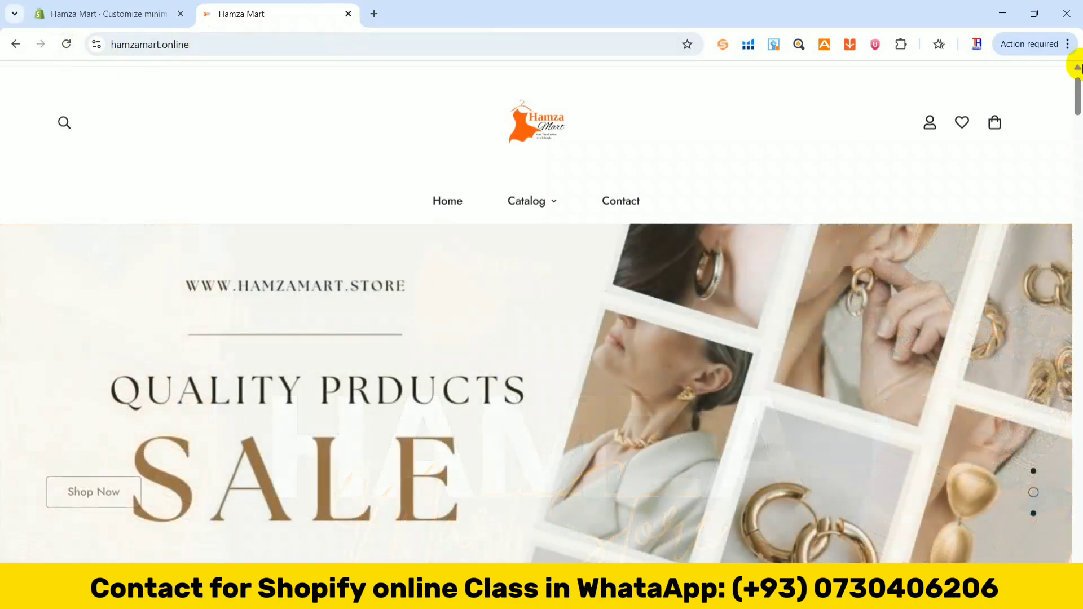
{"action": "left_click_drag", "start_coordinate": [1077, 95], "coordinate": [1072, 150]}
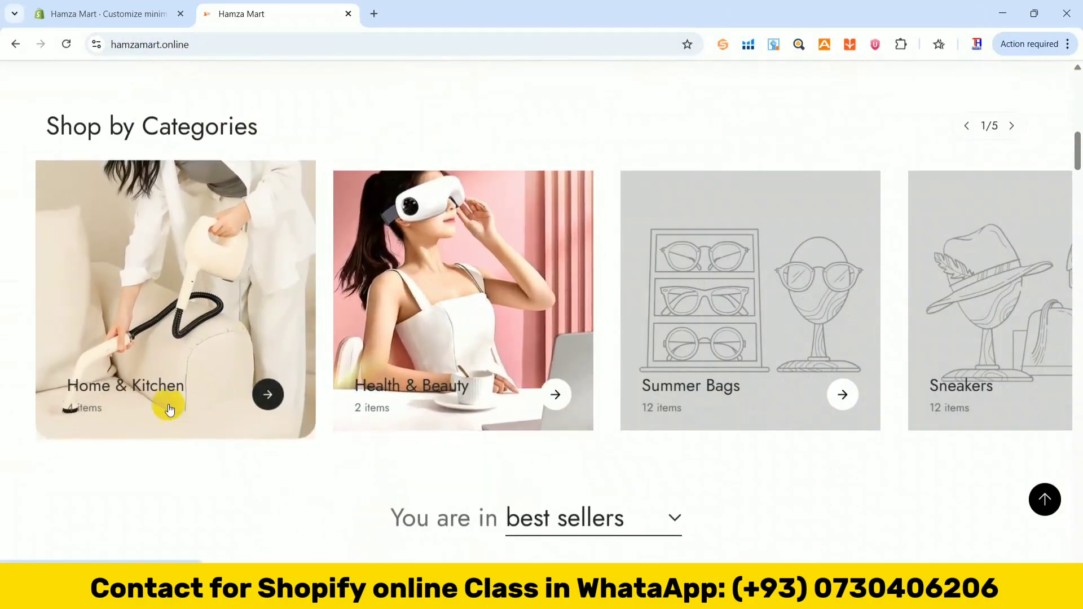
{"action": "left_click", "coordinate": [178, 323]}
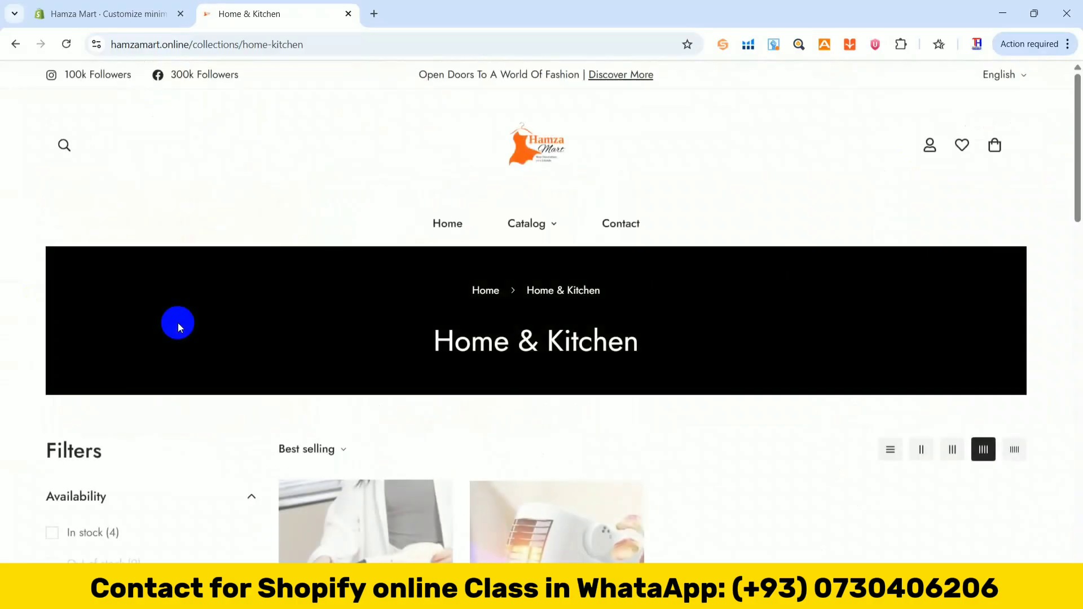
{"action": "mouse_move", "coordinate": [1080, 116]}
{"action": "left_mouse_down"}
{"action": "mouse_move", "coordinate": [1080, 234]}
{"action": "mouse_move", "coordinate": [1080, 129]}
{"action": "left_mouse_up"}
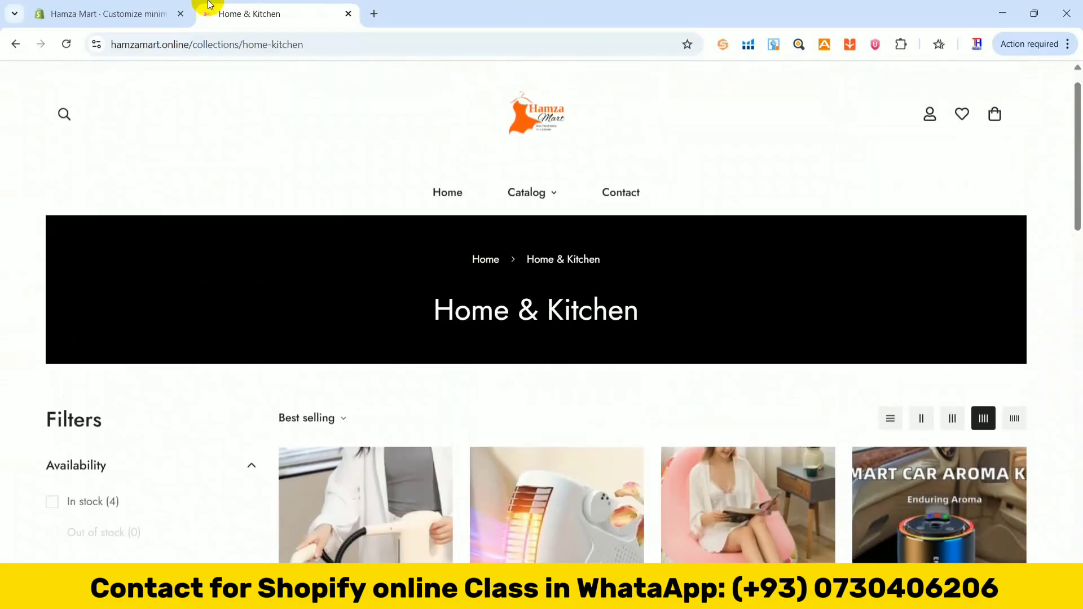
Return to the storefront home page and open the Health & Beauty collection from its Shop by Categories card
{"action": "left_click", "coordinate": [145, 11]}
{"action": "left_click", "coordinate": [246, 11]}
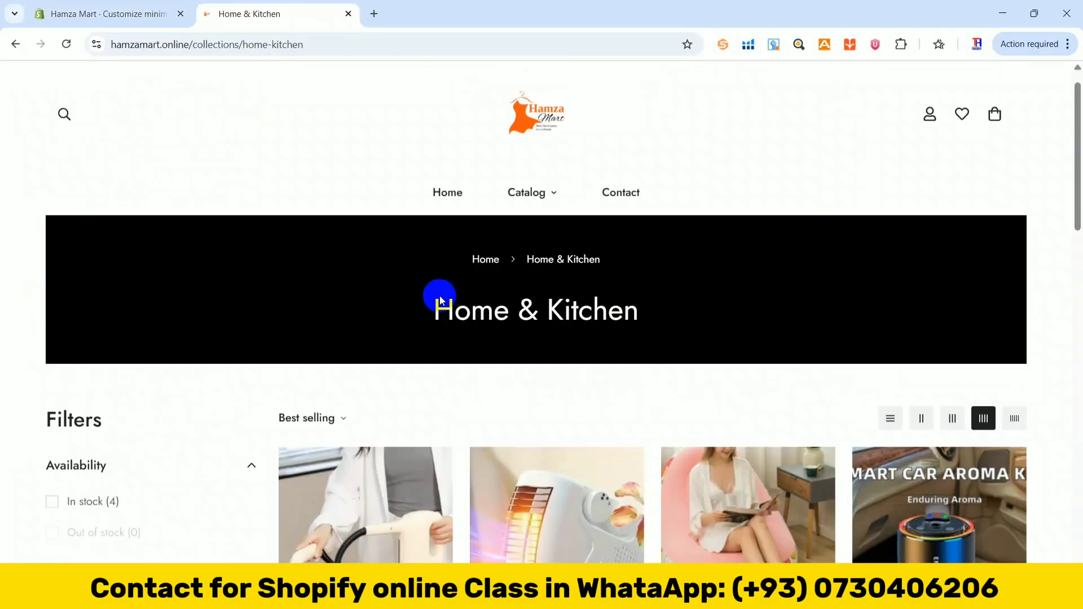
{"action": "left_click", "coordinate": [532, 122]}
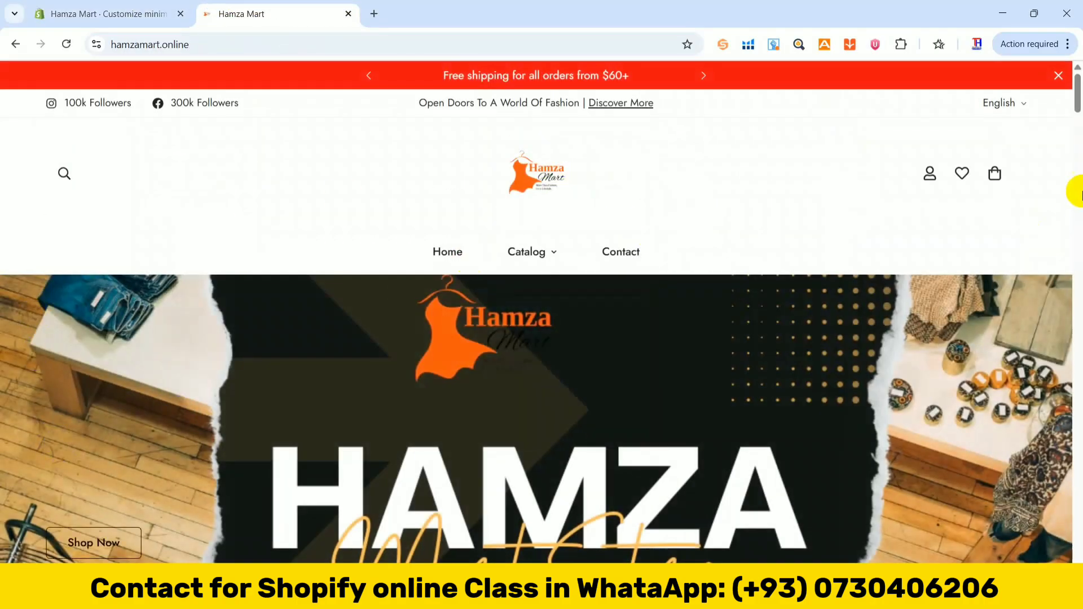
{"action": "scroll", "coordinate": [1078, 101], "scroll_direction": "down", "scroll_amount": 10}
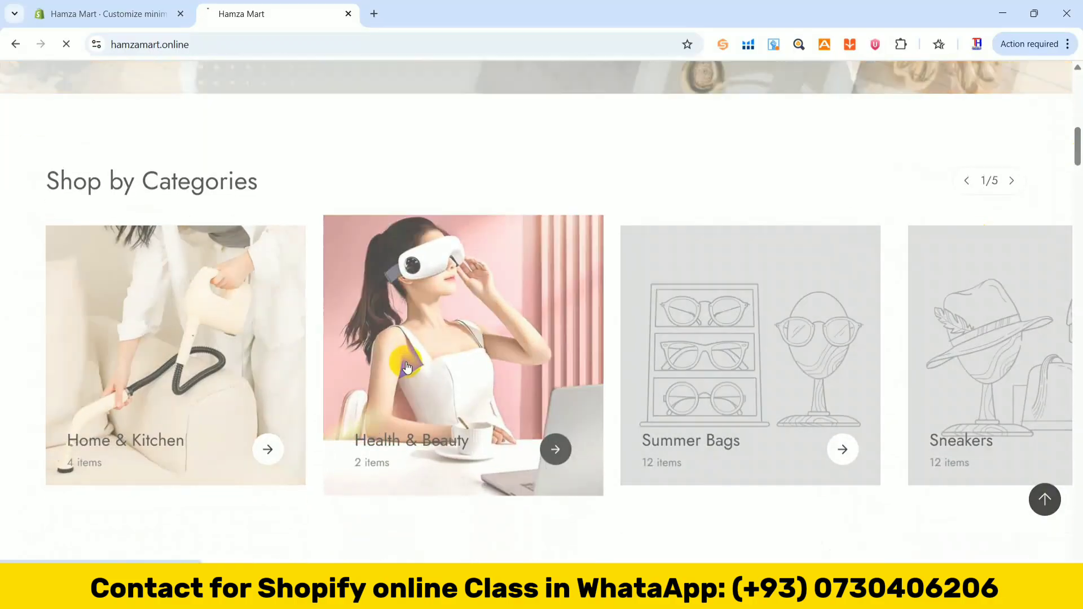
{"action": "left_click", "coordinate": [405, 361]}
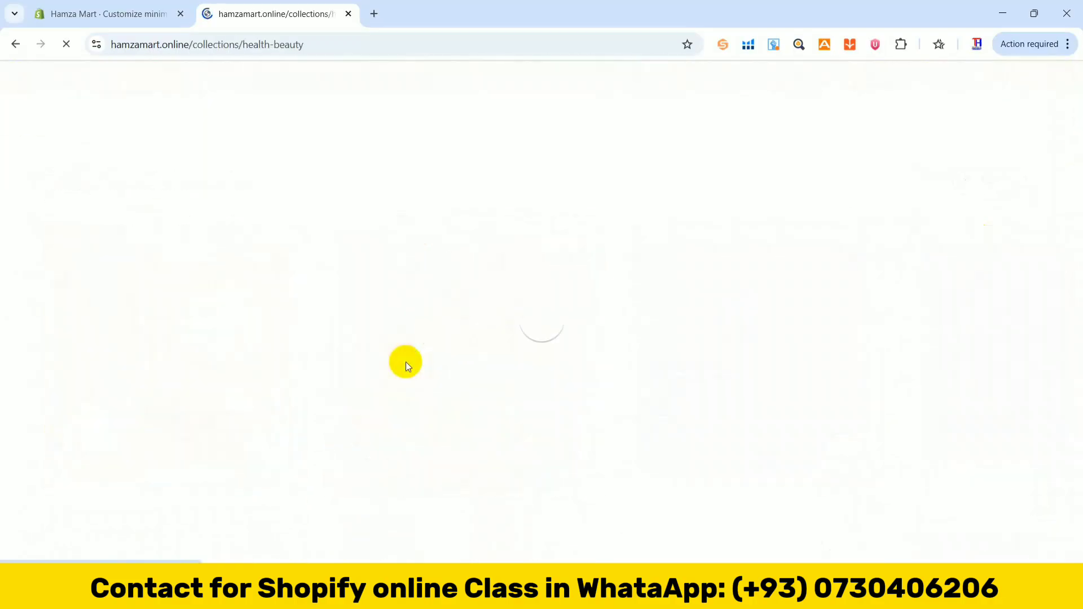
Look through the products on the Health & Beauty collection page and return to the storefront home page
{"action": "left_click_drag", "start_coordinate": [1075, 147], "coordinate": [1078, 235]}
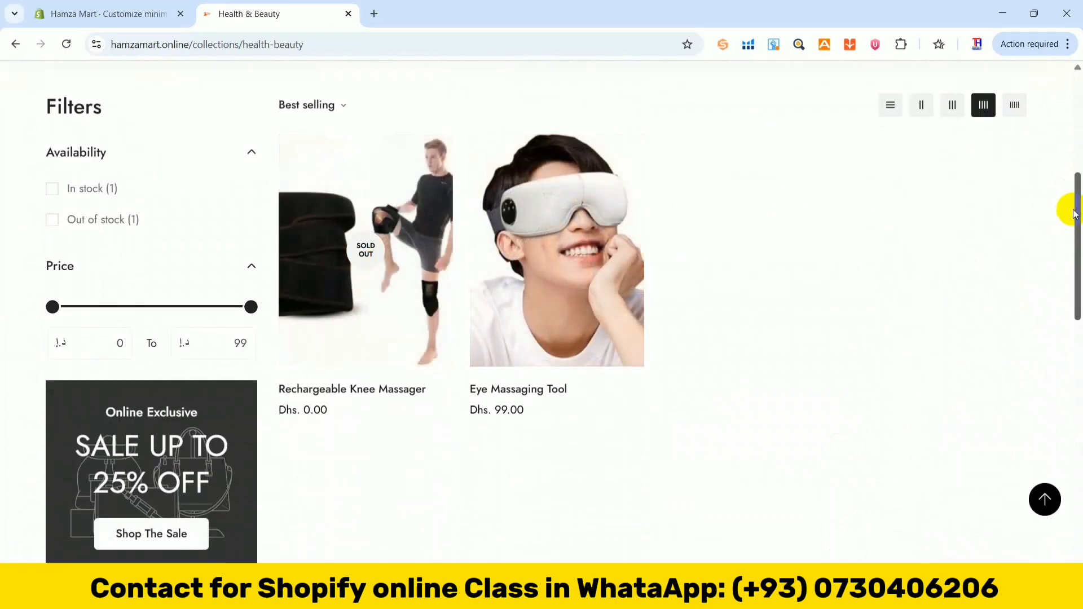
{"action": "scroll", "coordinate": [1055, 187], "scroll_direction": "up", "scroll_amount": 6}
{"action": "left_click", "coordinate": [533, 154]}
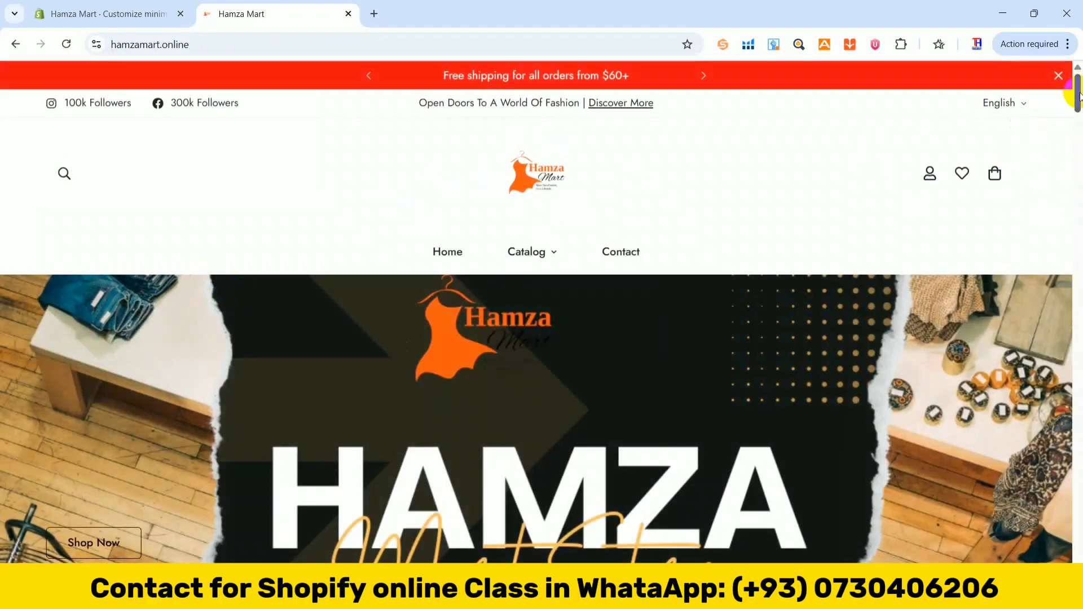
Browse through all the cards of the Shop by Categories carousel on the storefront home page
{"action": "scroll", "coordinate": [1072, 108], "scroll_direction": "down", "scroll_amount": 10}
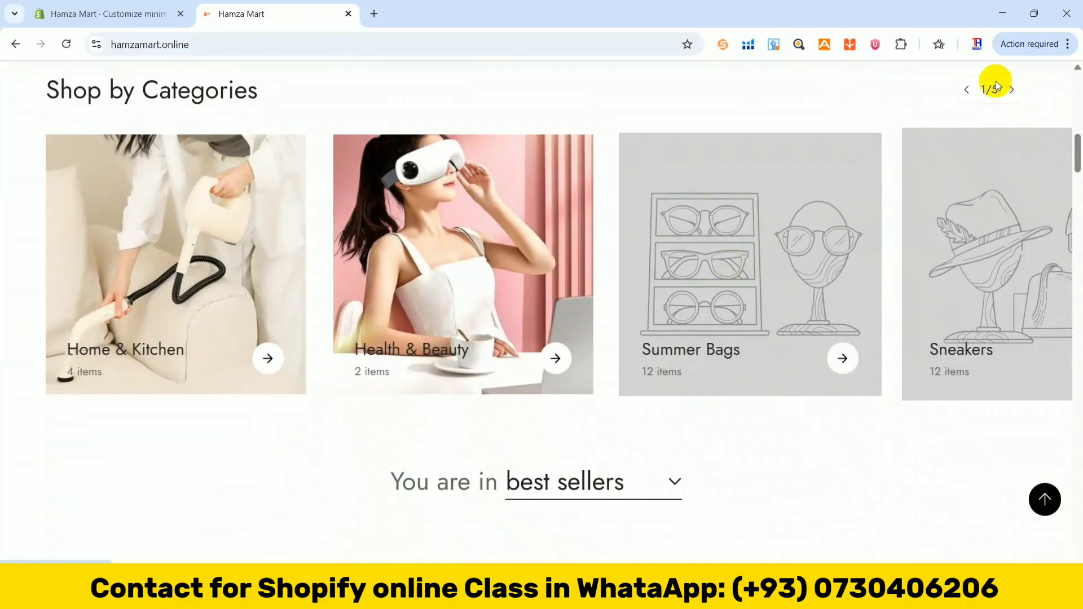
{"action": "left_click", "coordinate": [1011, 89]}
{"action": "left_click", "coordinate": [1011, 89]}
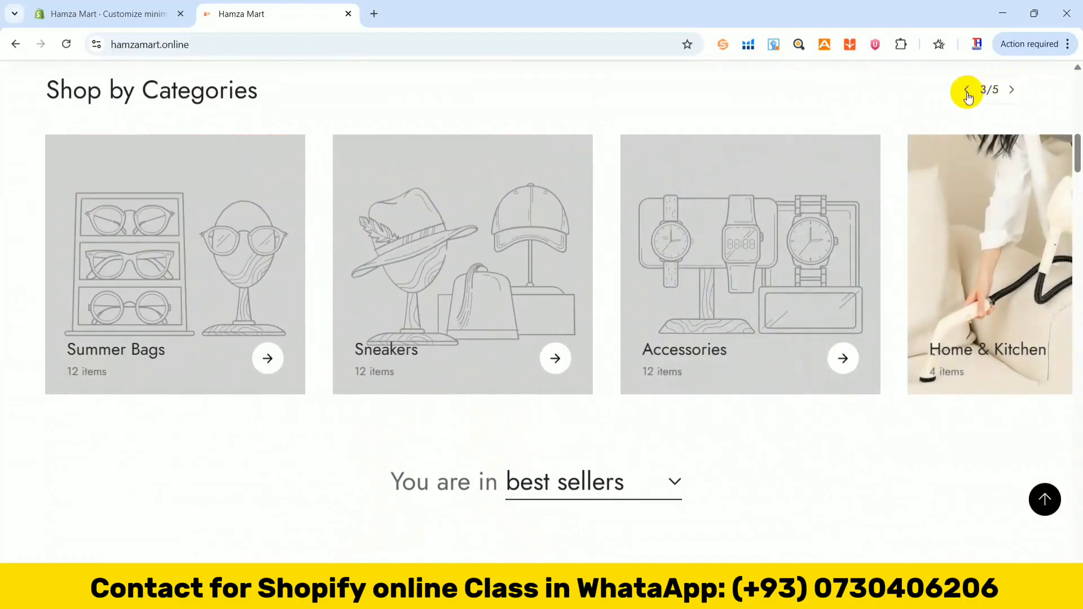
{"action": "left_click", "coordinate": [1012, 89]}
{"action": "left_click", "coordinate": [1012, 89]}
{"action": "left_click", "coordinate": [1012, 90]}
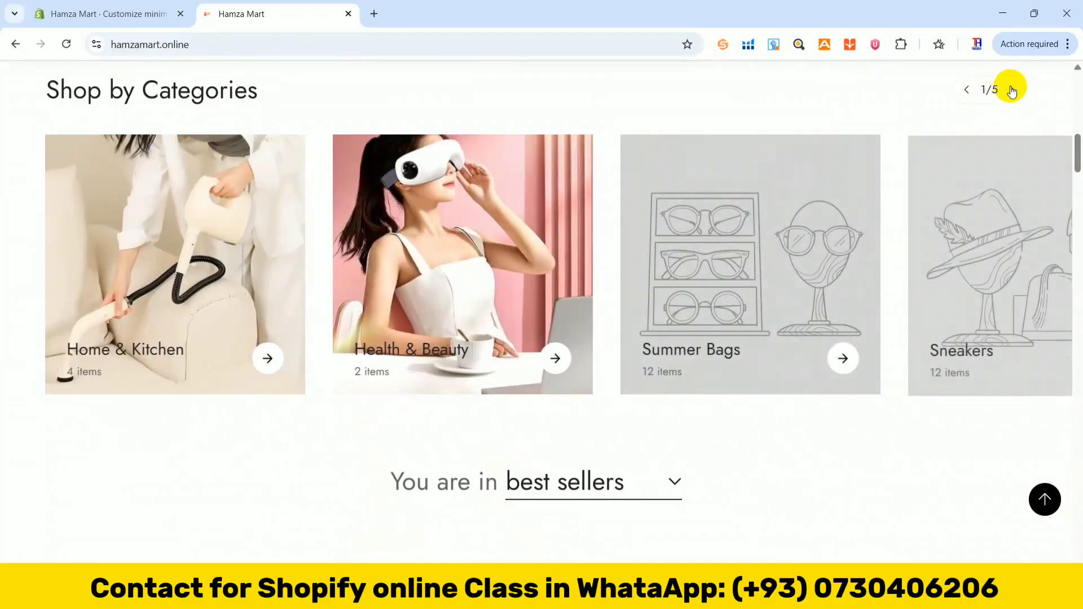
Switch to the theme editor, collapse the first Collection list section and expand the Product tabs section
{"action": "left_click", "coordinate": [142, 12]}
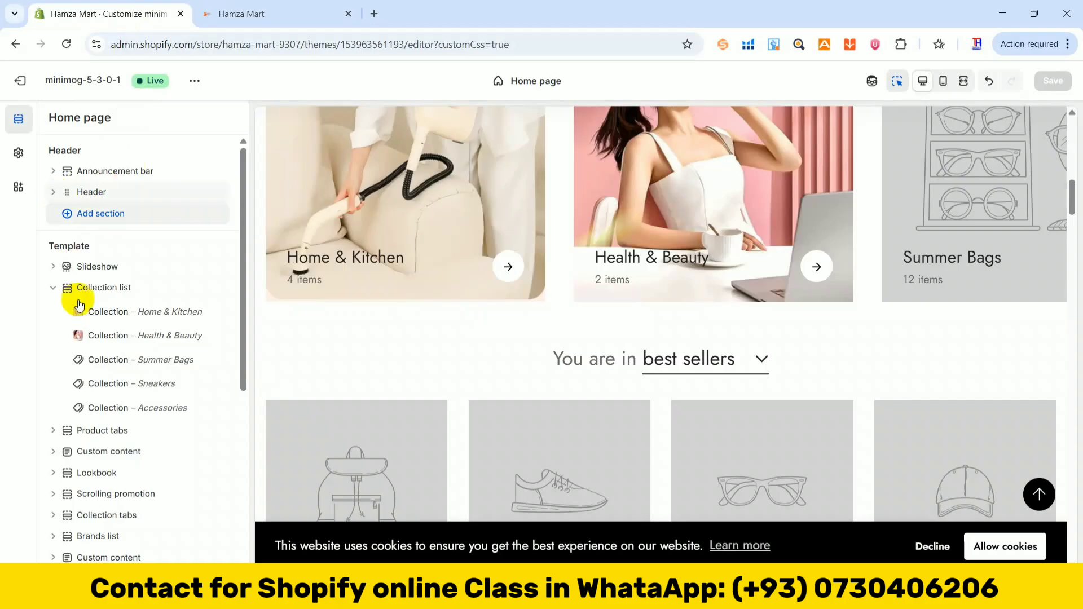
{"action": "left_click", "coordinate": [53, 289]}
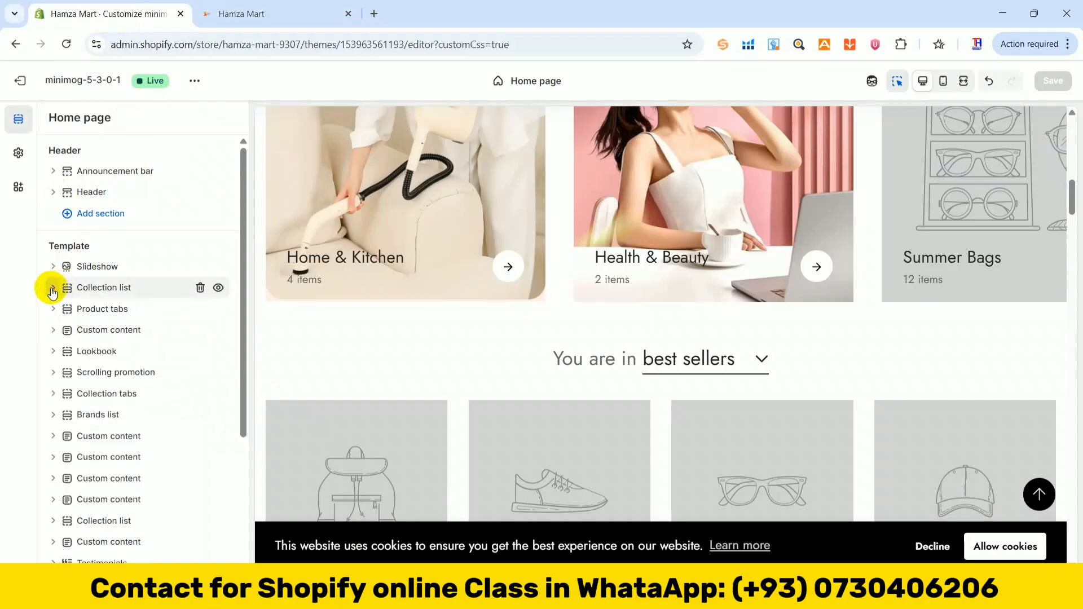
{"action": "left_click", "coordinate": [54, 311]}
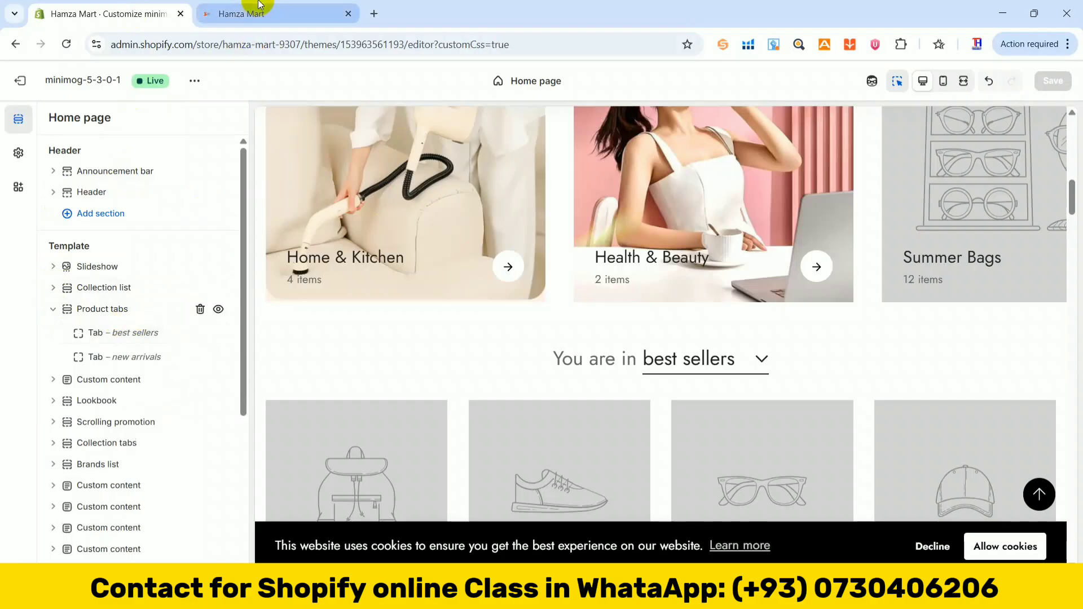
On the live storefront, examine the "You are in" product section and switch it from best sellers to new arrivals
{"action": "left_click", "coordinate": [316, 15]}
{"action": "scroll", "coordinate": [1071, 157], "scroll_direction": "down", "scroll_amount": 7}
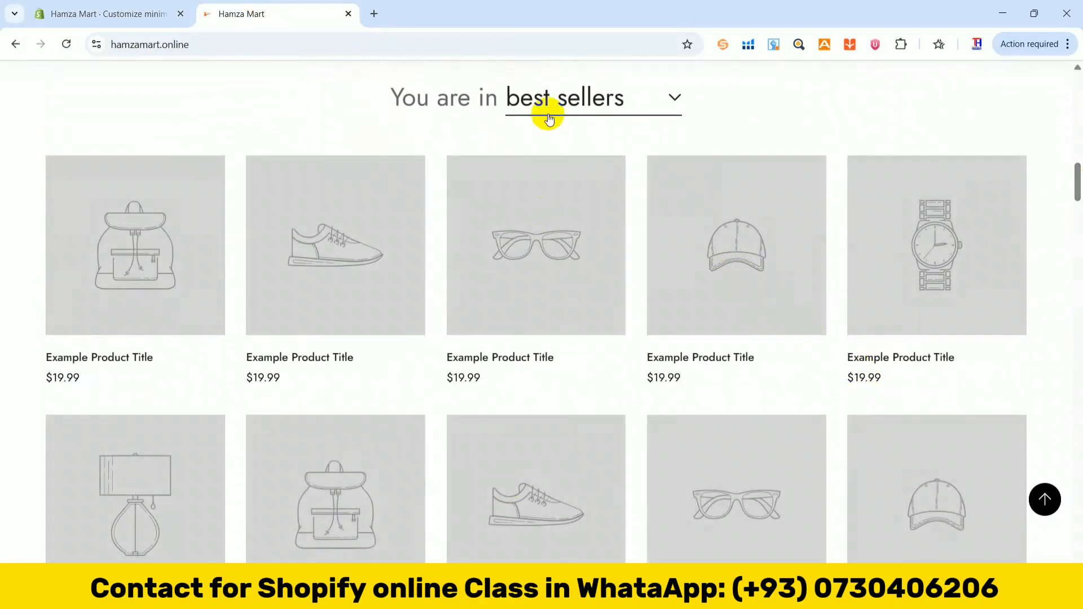
{"action": "left_click", "coordinate": [676, 99]}
{"action": "left_click", "coordinate": [557, 172]}
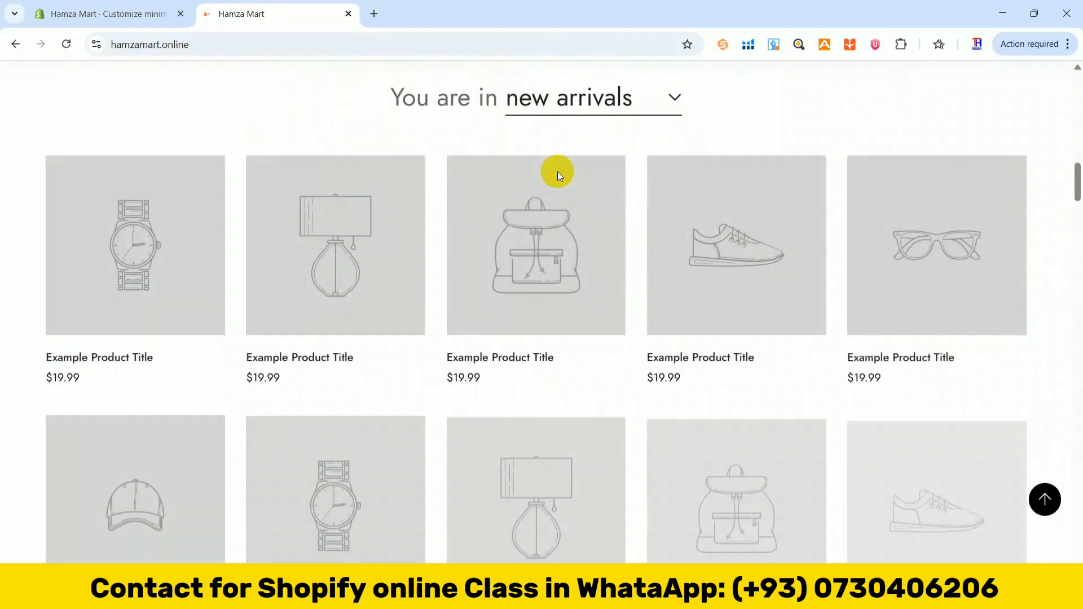
Back in the theme editor, rename the best sellers tab of the Product tabs section to "Hot Selling"
{"action": "left_click", "coordinate": [79, 4]}
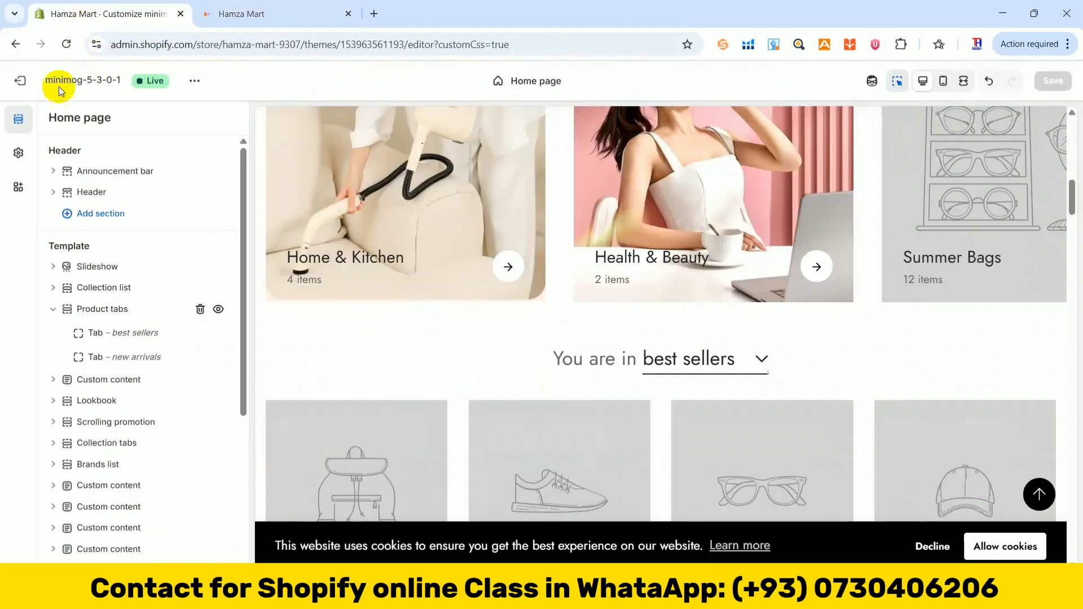
{"action": "left_click", "coordinate": [123, 334]}
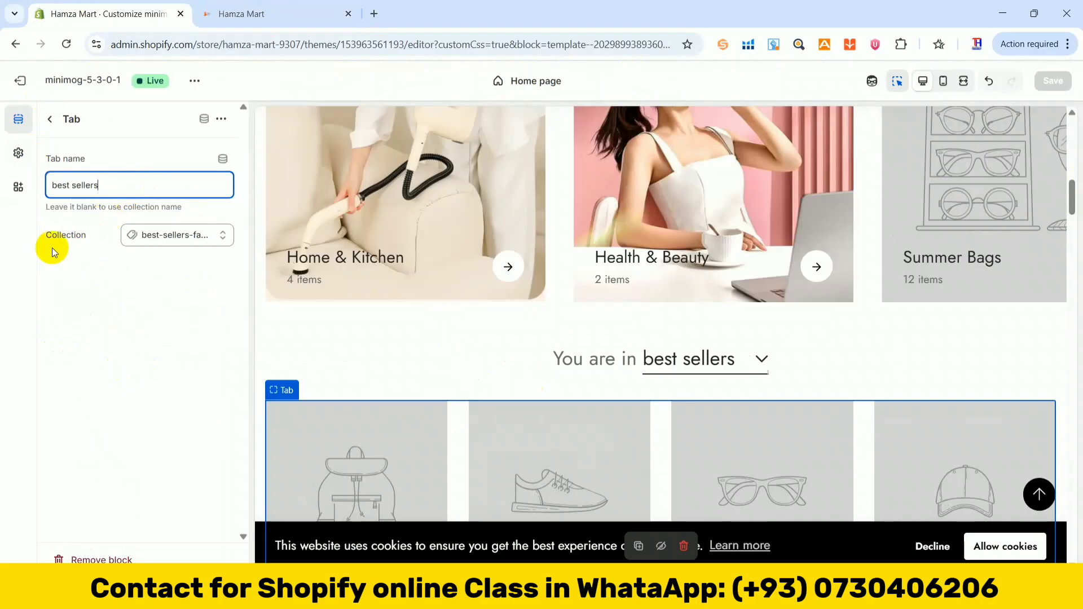
{"action": "left_click", "coordinate": [160, 241]}
{"action": "left_click_drag", "start_coordinate": [145, 181], "coordinate": [3, 182]}
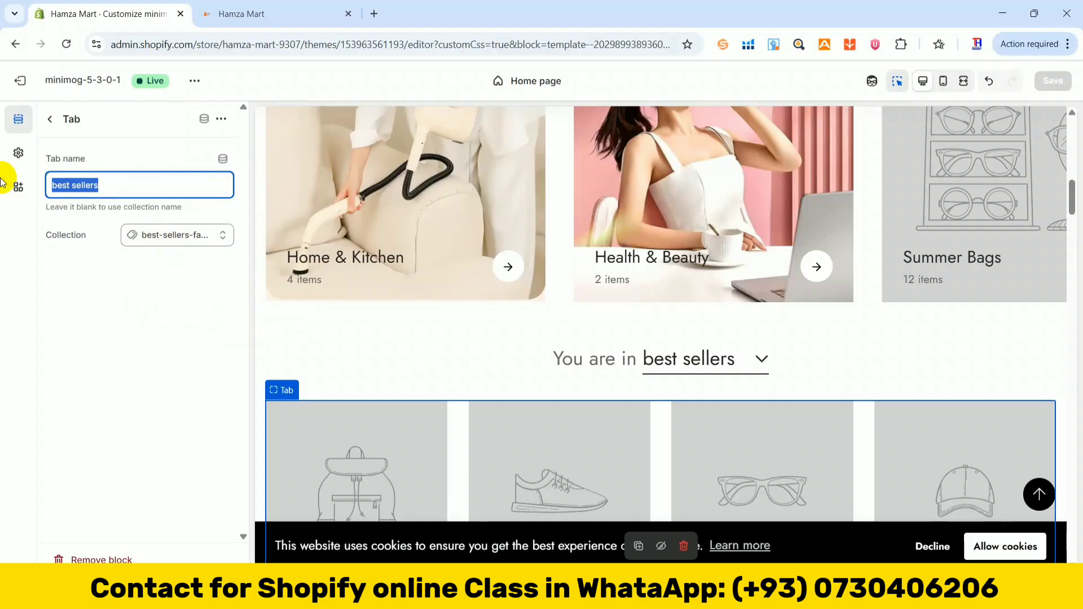
{"action": "type", "text": "Hot"}
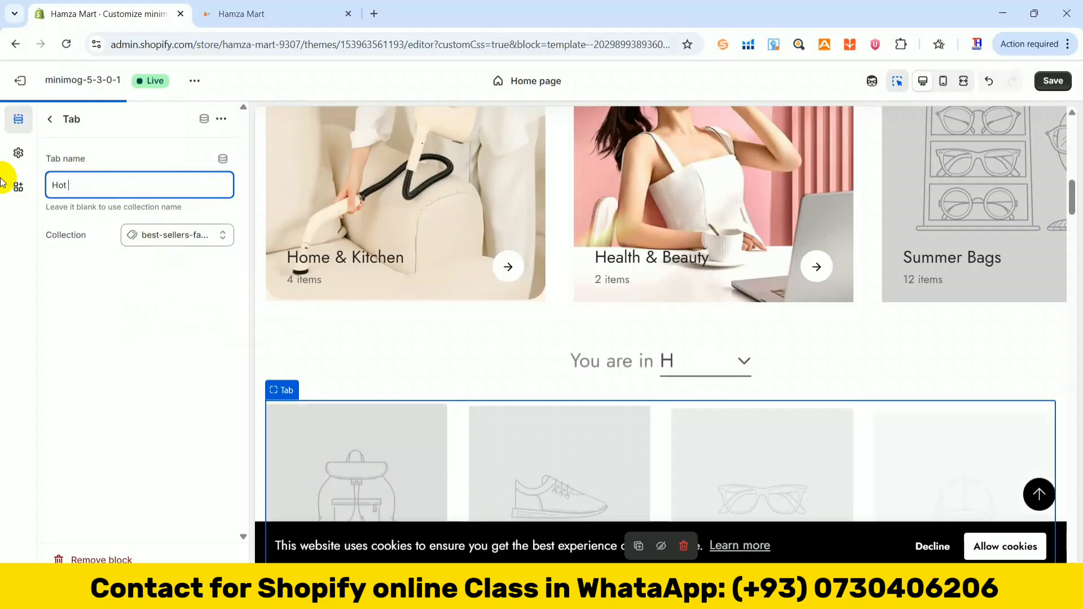
{"action": "type", "text": " Selling "}
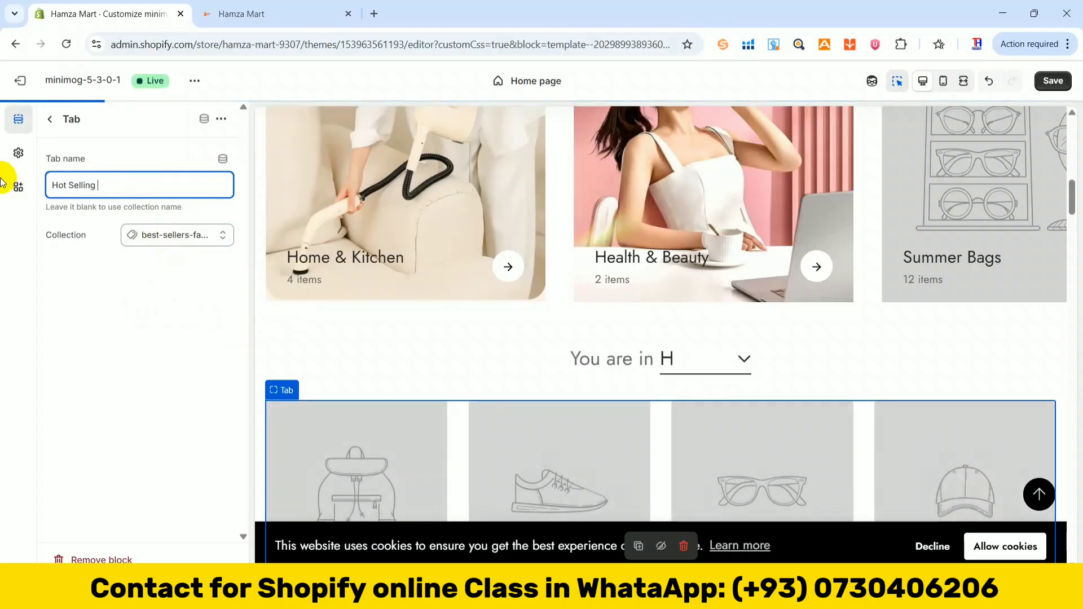
{"action": "type", "text": "Pro"}
{"action": "key", "text": "BackSpace"}
{"action": "key", "text": "BackSpace"}
{"action": "key", "text": "BackSpace"}
{"action": "key", "text": "BackSpace"}
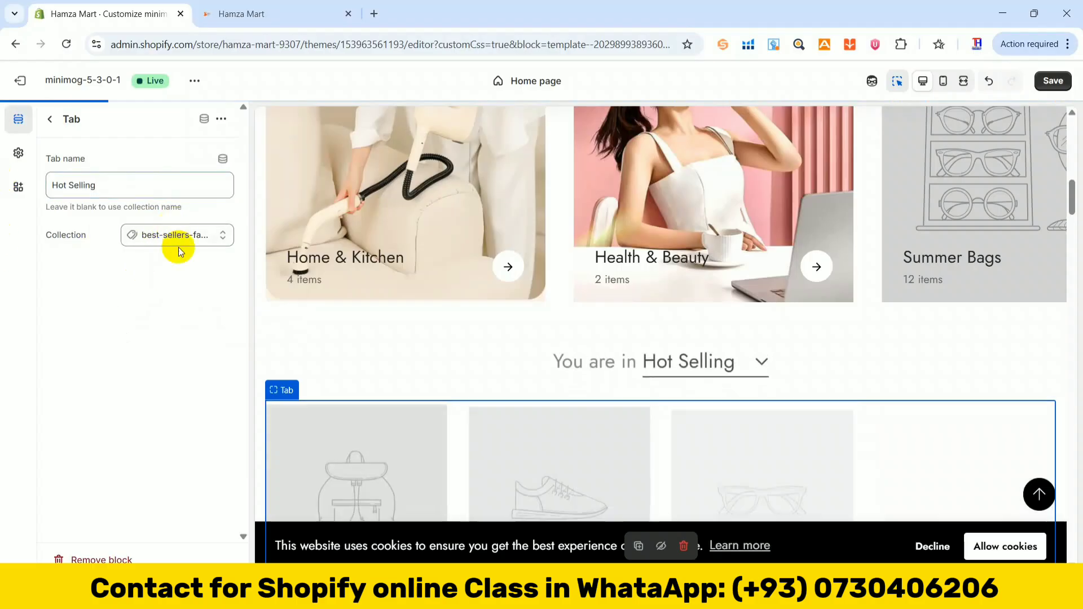
Replace the Hot Selling tab's collection with Hot Sell and save the theme
{"action": "left_click", "coordinate": [177, 236]}
{"action": "left_click", "coordinate": [178, 269]}
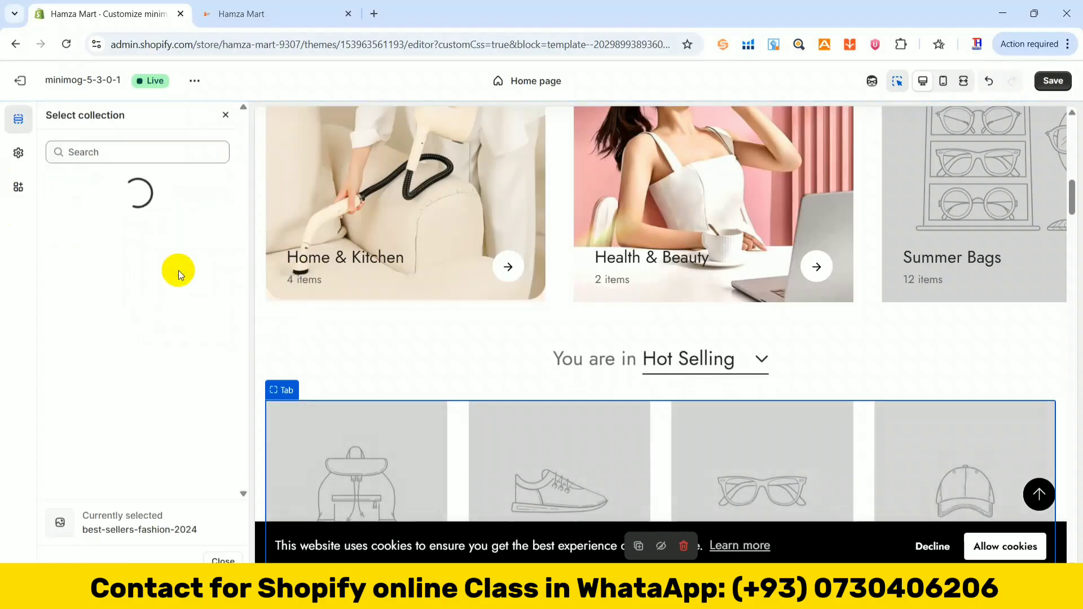
{"action": "left_click_drag", "start_coordinate": [243, 179], "coordinate": [242, 258]}
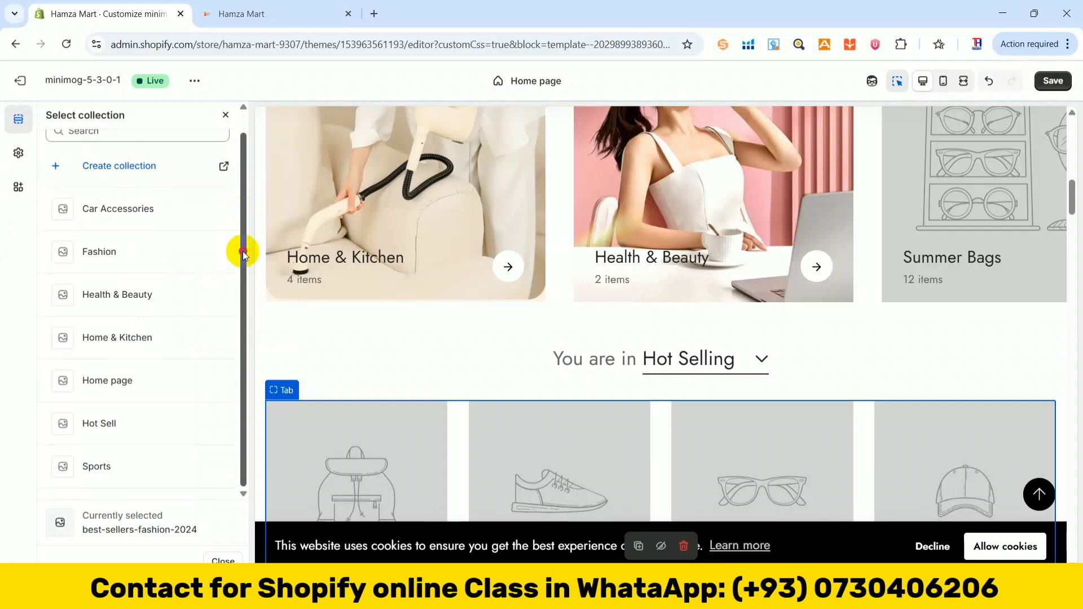
{"action": "left_click", "coordinate": [143, 428]}
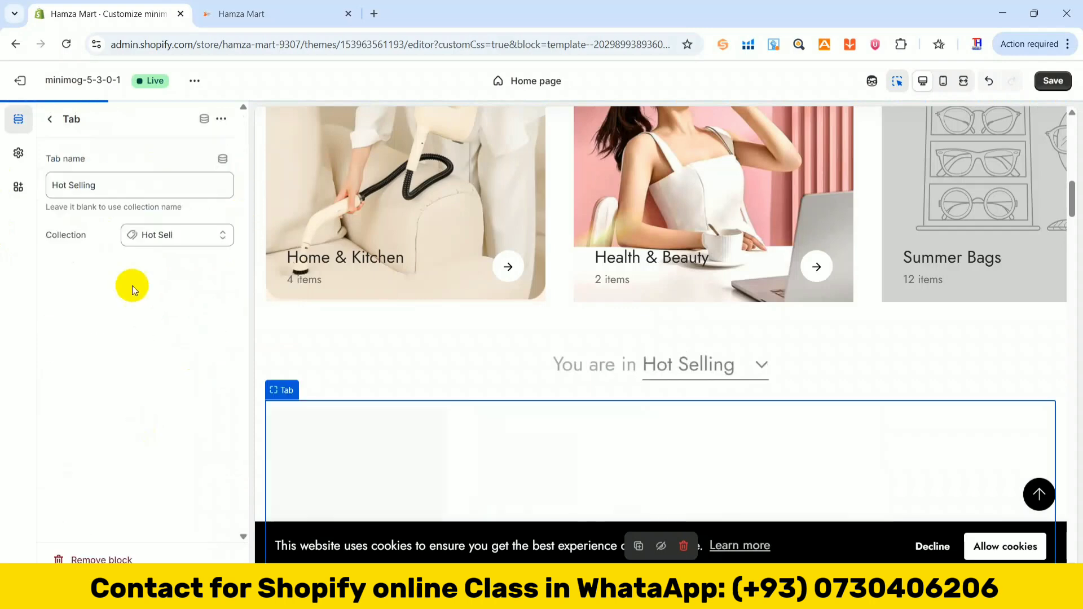
{"action": "left_click", "coordinate": [1054, 81]}
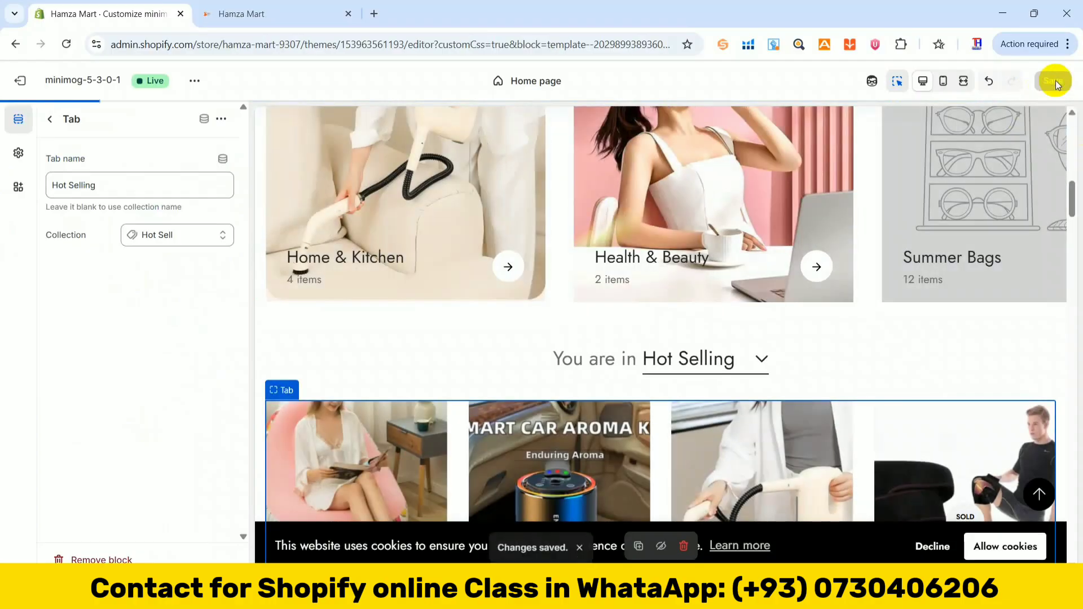
Replace the collection of the new arrivals tab with Home & Kitchen and save the theme
{"action": "left_click", "coordinate": [52, 121]}
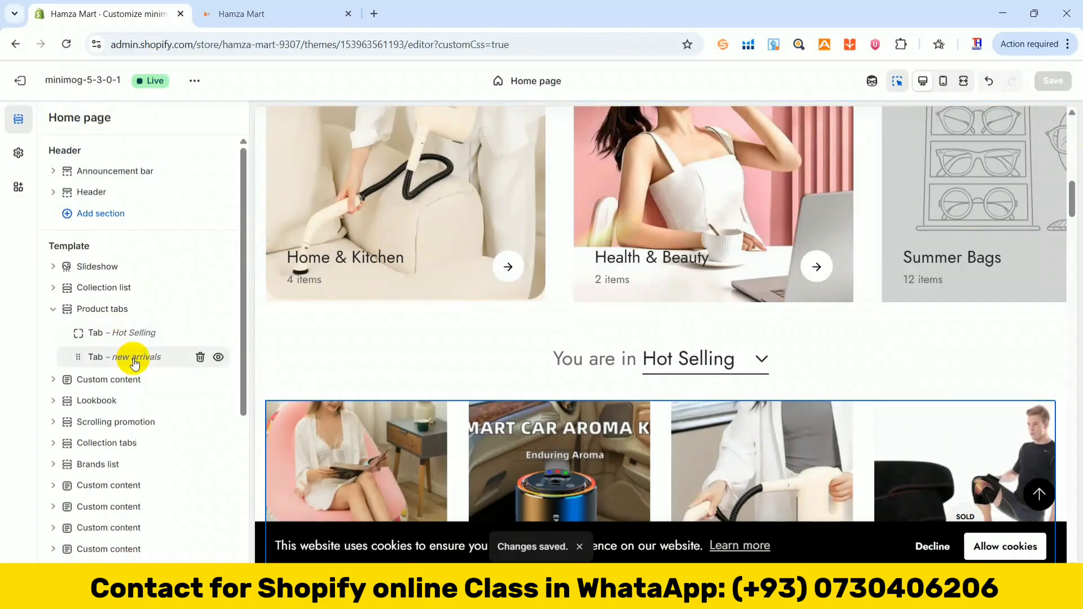
{"action": "left_click", "coordinate": [134, 358]}
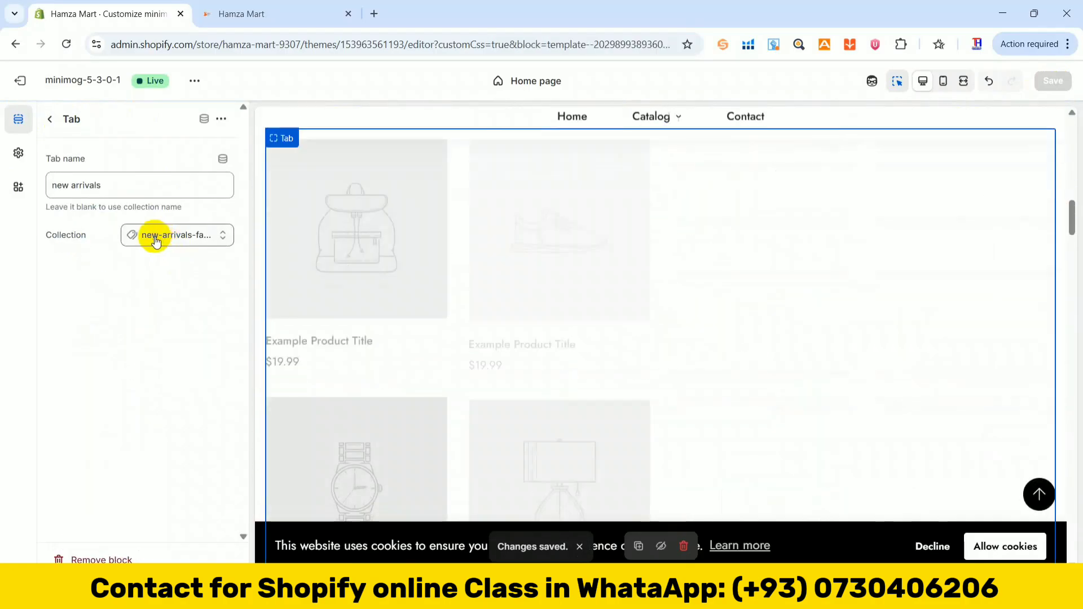
{"action": "left_click", "coordinate": [156, 238]}
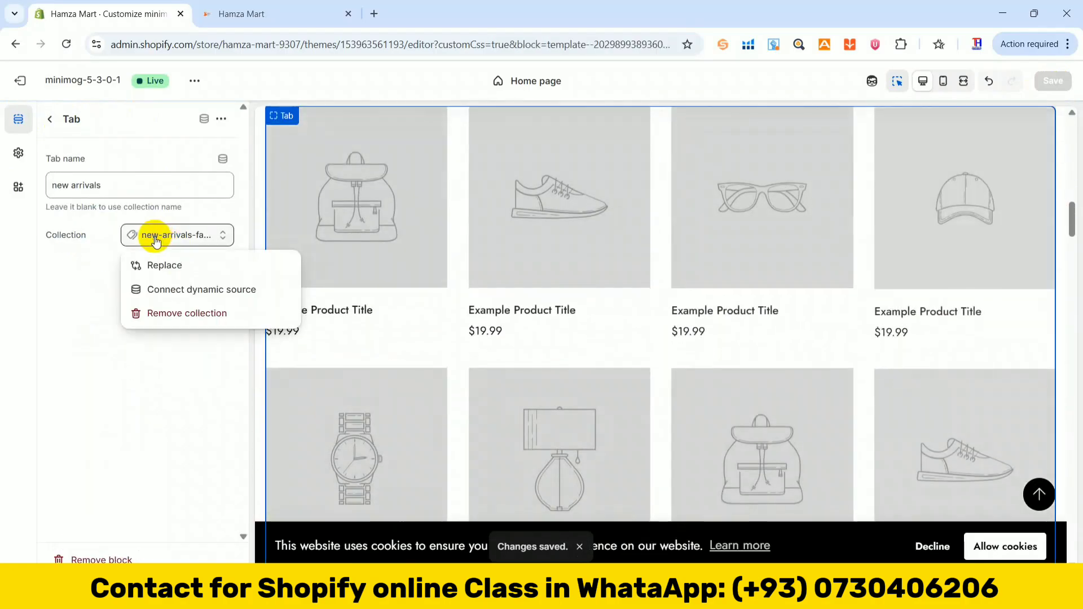
{"action": "left_click", "coordinate": [157, 265]}
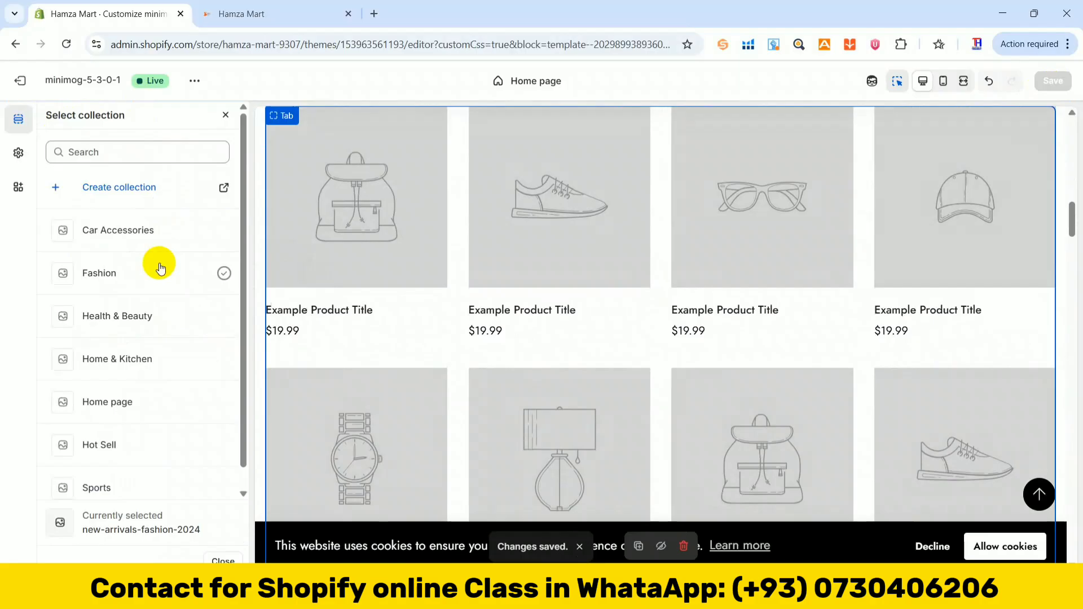
{"action": "left_click", "coordinate": [148, 401]}
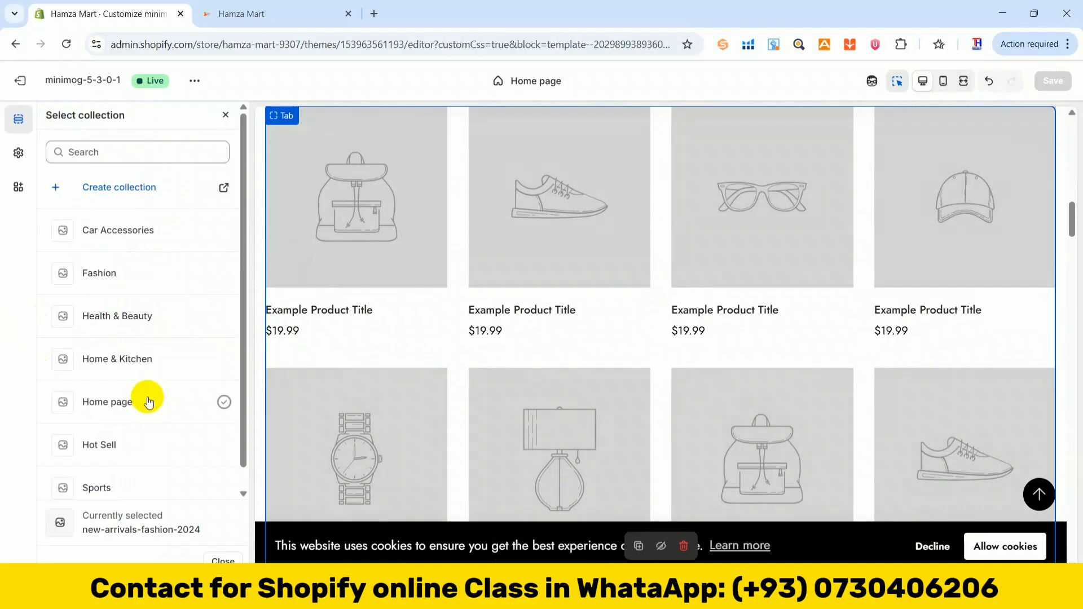
{"action": "left_click", "coordinate": [126, 368]}
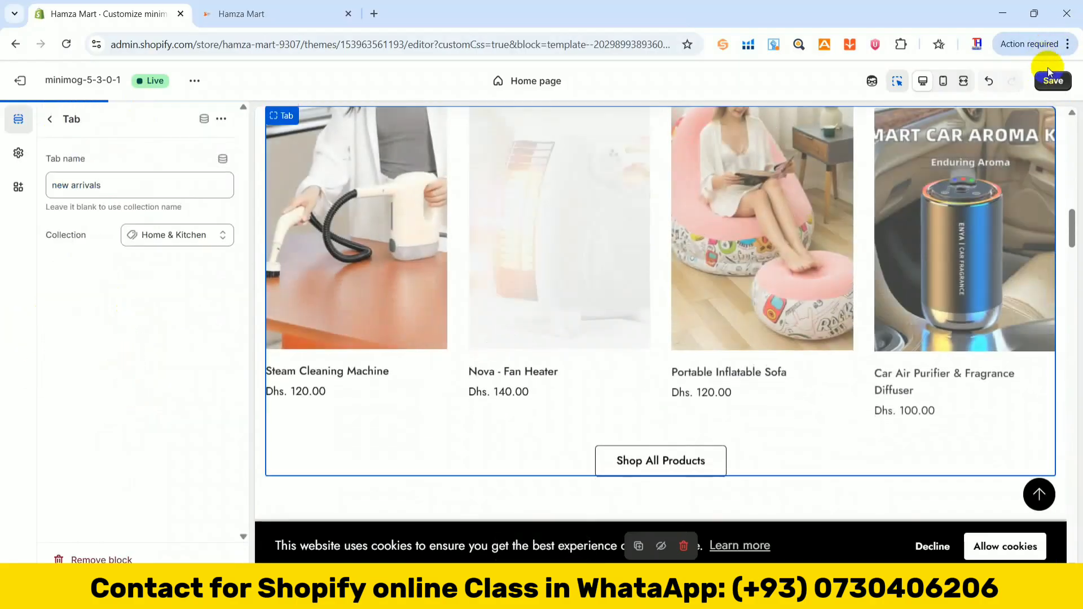
{"action": "left_click", "coordinate": [1049, 82]}
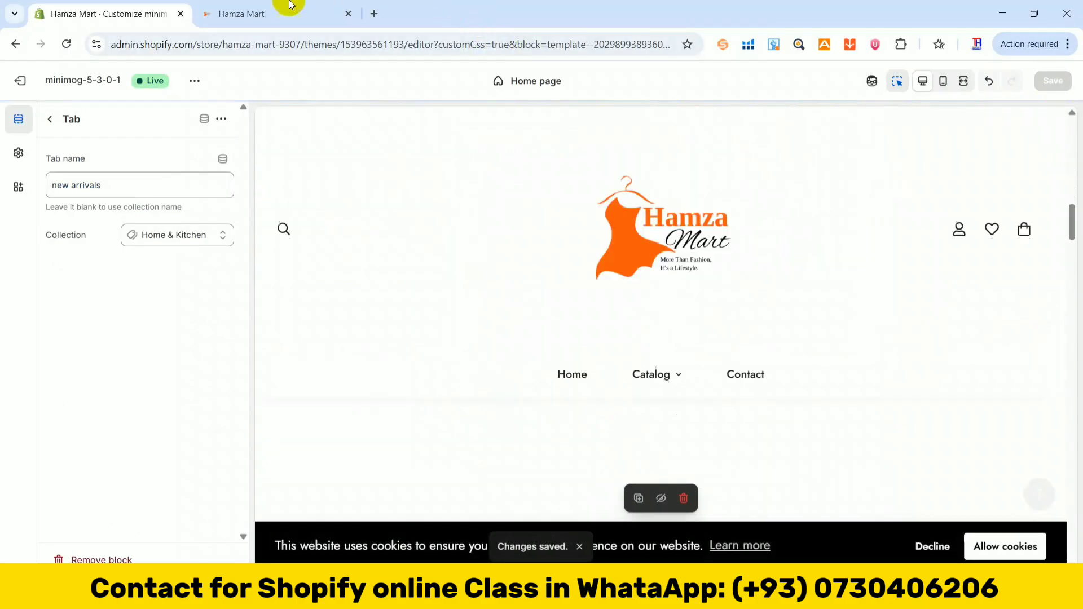
Reload the live storefront and switch the "You are in" product section to new arrivals
{"action": "left_click", "coordinate": [286, 5]}
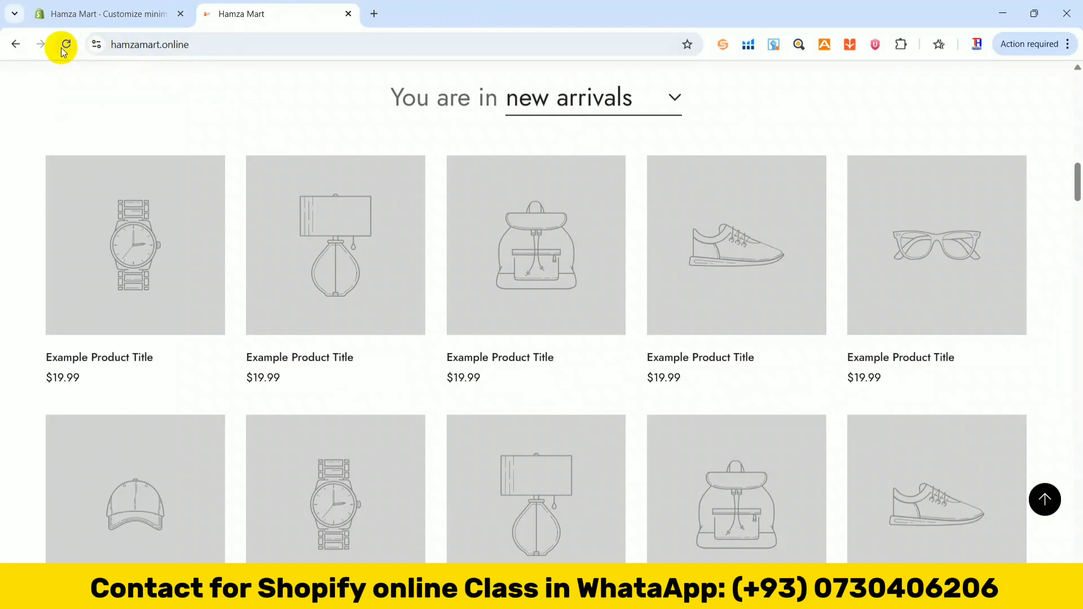
{"action": "left_click", "coordinate": [65, 44]}
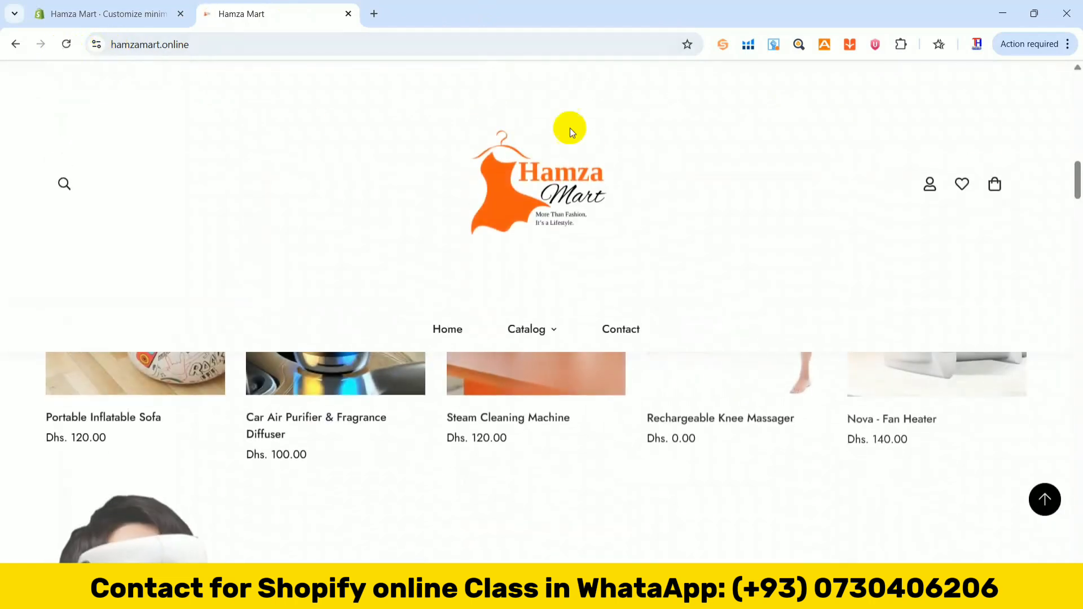
{"action": "left_click_drag", "start_coordinate": [1078, 192], "coordinate": [1079, 162]}
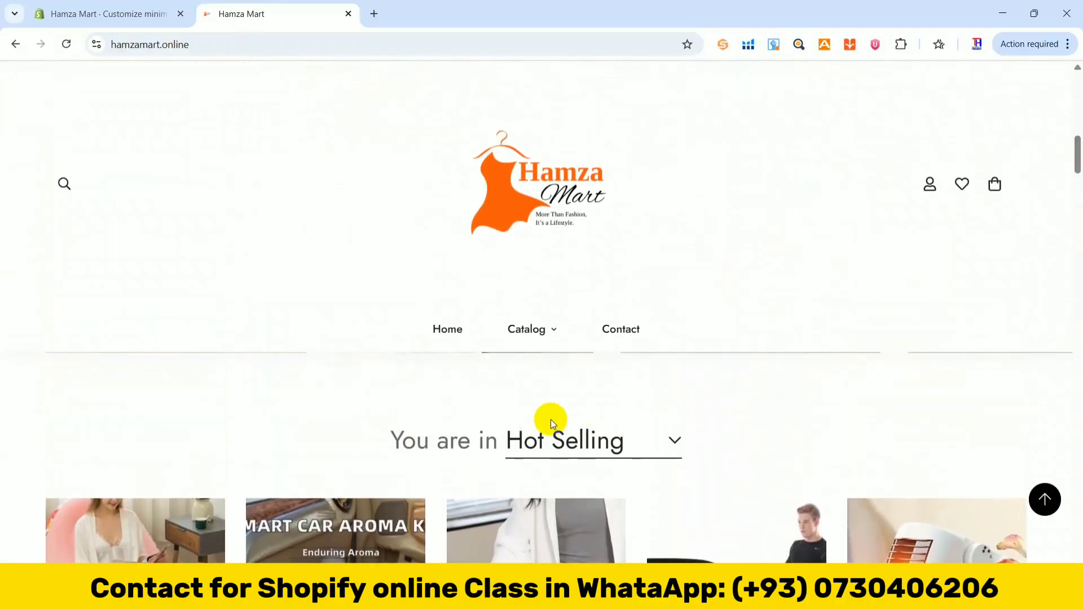
{"action": "left_click", "coordinate": [677, 442]}
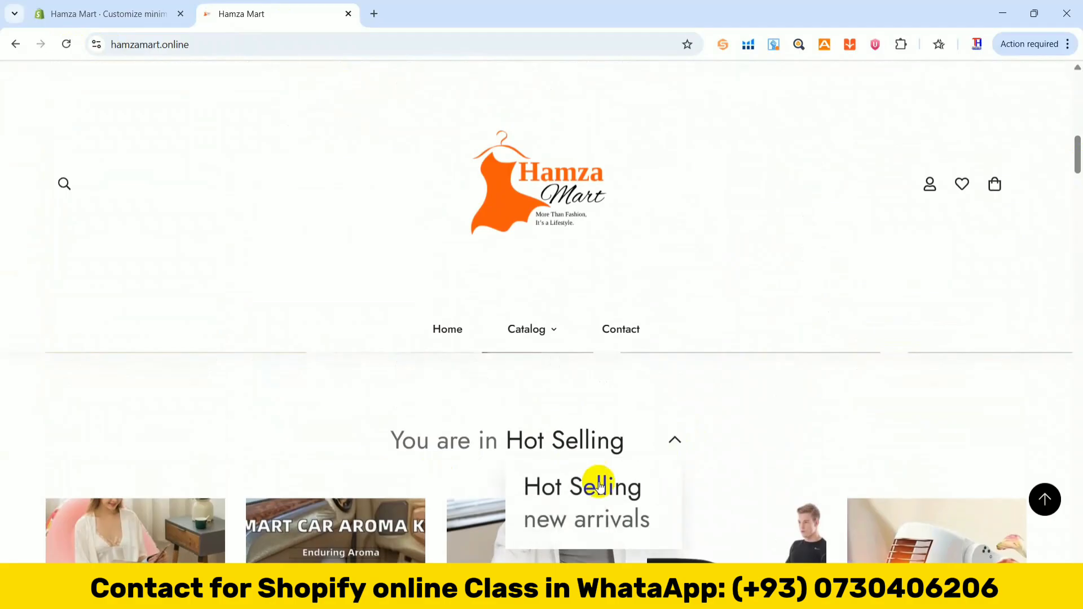
{"action": "left_click", "coordinate": [538, 517]}
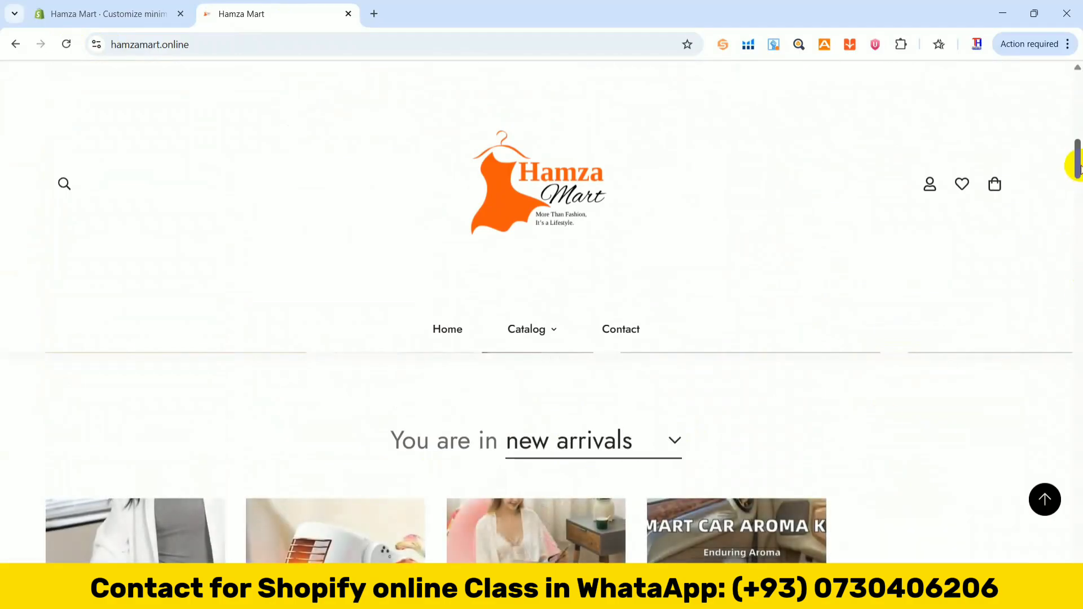
Check the new arrivals products, switch the product section back to Hot Selling and look over its products
{"action": "mouse_move", "coordinate": [1077, 165]}
{"action": "left_mouse_down"}
{"action": "mouse_move", "coordinate": [1077, 194]}
{"action": "mouse_move", "coordinate": [1078, 164]}
{"action": "left_mouse_up"}
{"action": "scroll", "coordinate": [658, 479], "scroll_direction": "up", "scroll_amount": 1}
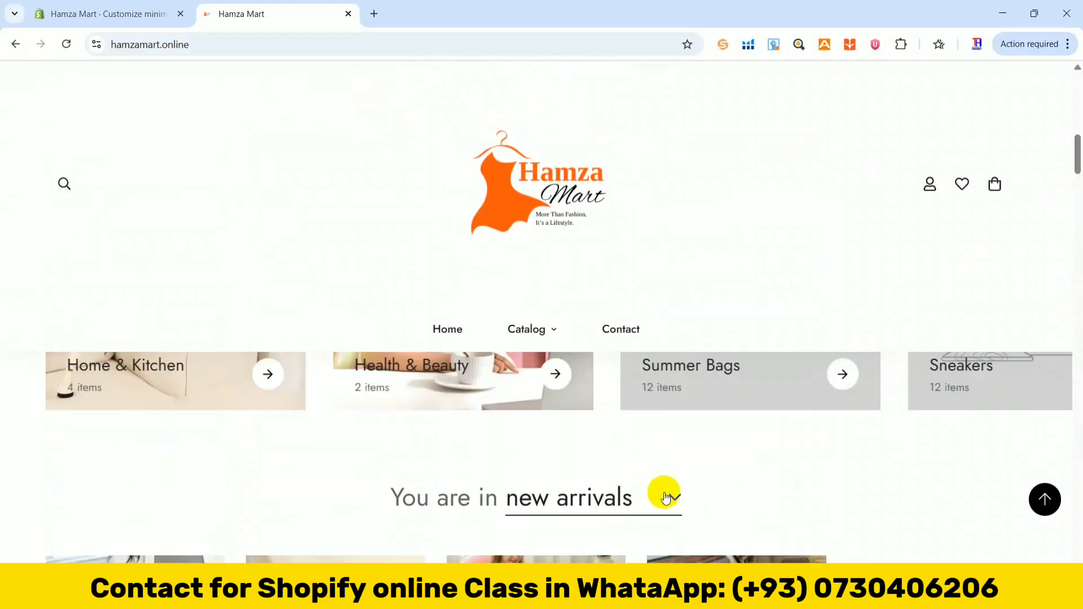
{"action": "left_click", "coordinate": [685, 499]}
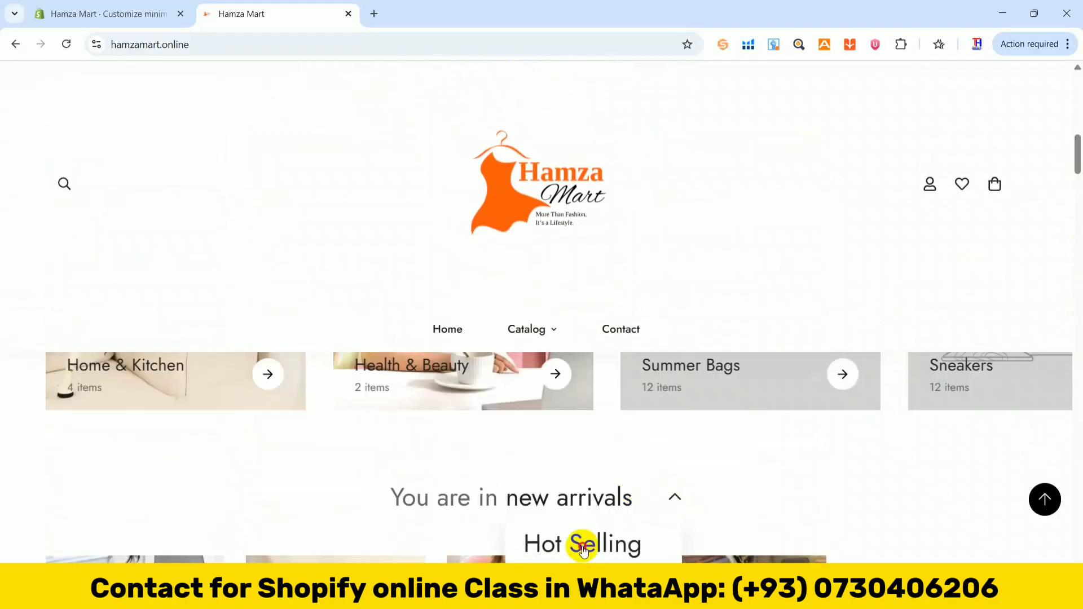
{"action": "left_click", "coordinate": [584, 551]}
{"action": "left_click_drag", "start_coordinate": [1077, 163], "coordinate": [1077, 188]}
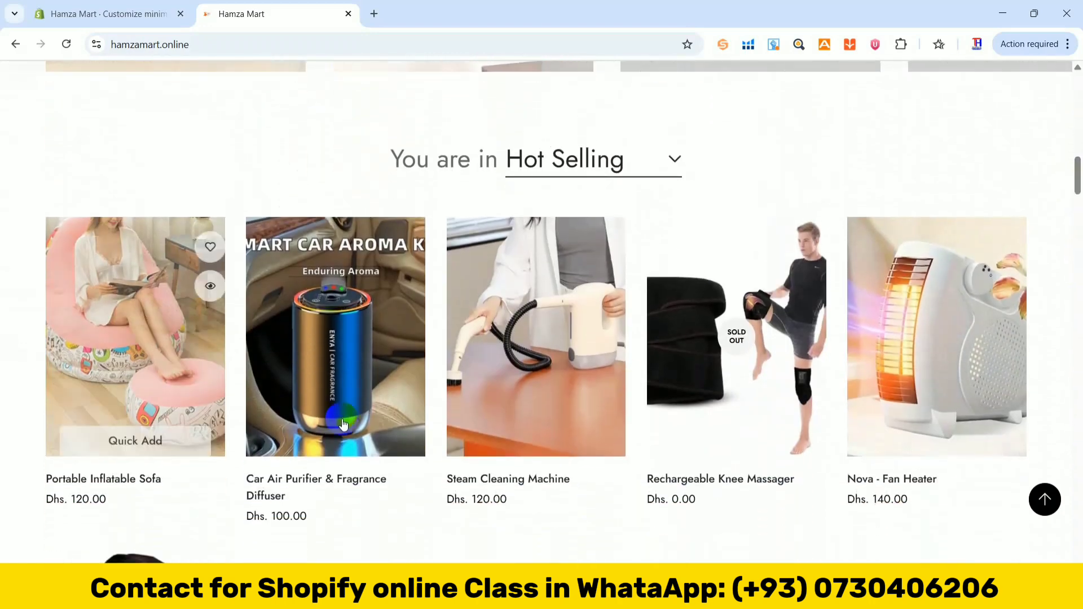
Check the New collection banner on the storefront, then open the Image block of the first Custom content section in the theme editor
{"action": "left_click_drag", "start_coordinate": [1074, 151], "coordinate": [1076, 235]}
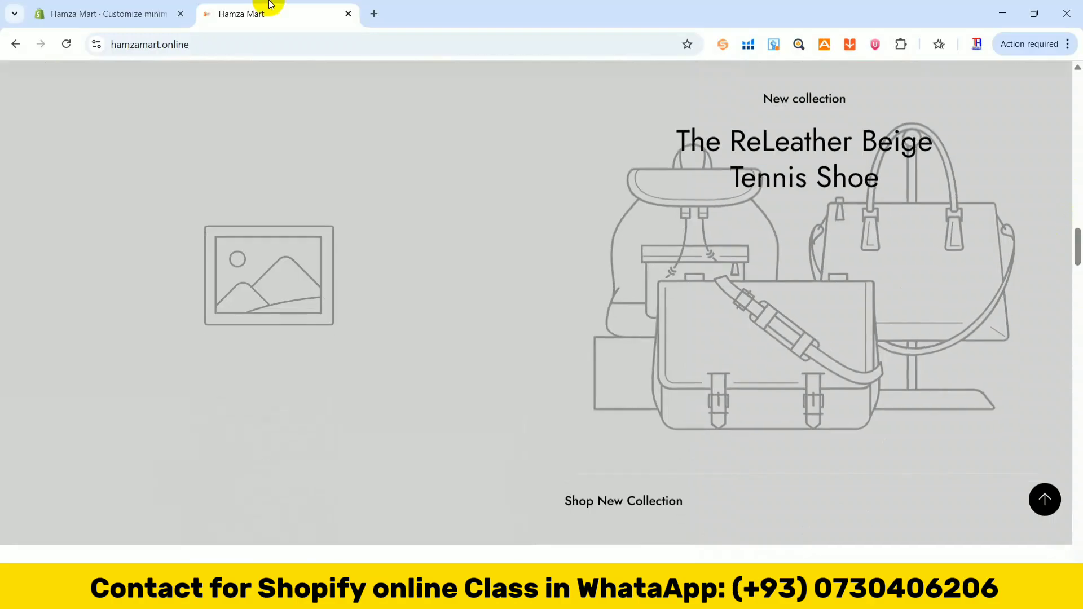
{"action": "left_click", "coordinate": [138, 12]}
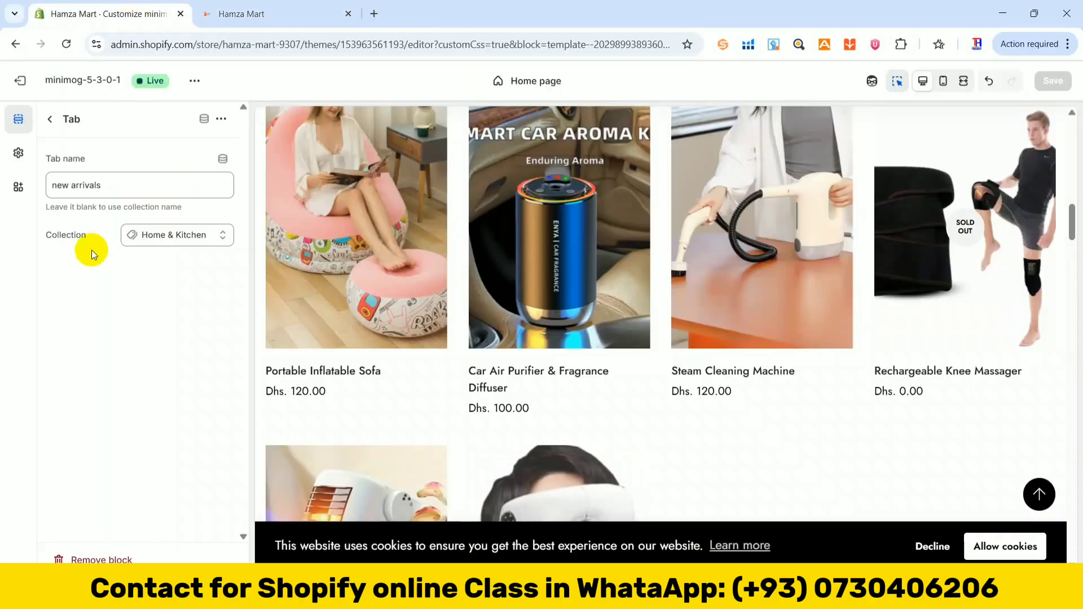
{"action": "left_click", "coordinate": [52, 124]}
{"action": "left_click", "coordinate": [54, 310]}
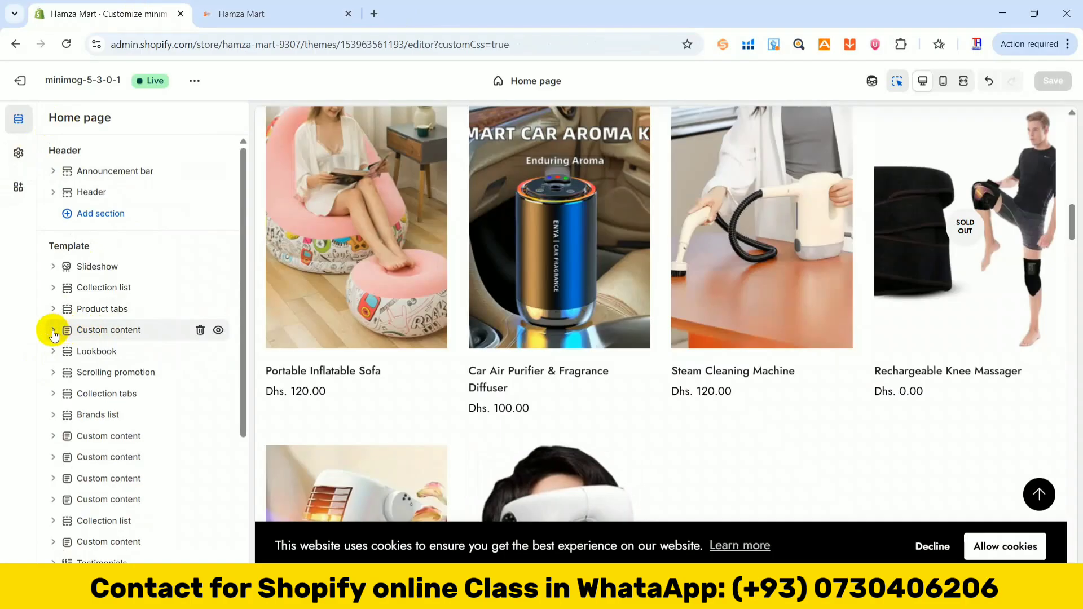
{"action": "left_click", "coordinate": [54, 332]}
{"action": "left_click", "coordinate": [125, 352]}
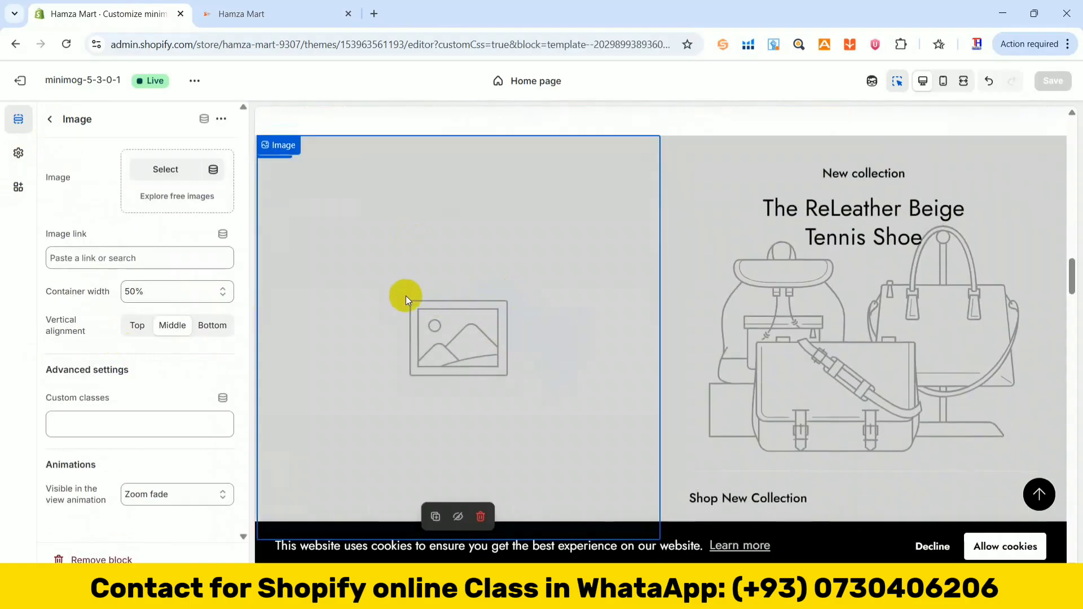
Set the Image block's picture to main_image_3 from the store's files
{"action": "left_click", "coordinate": [162, 172]}
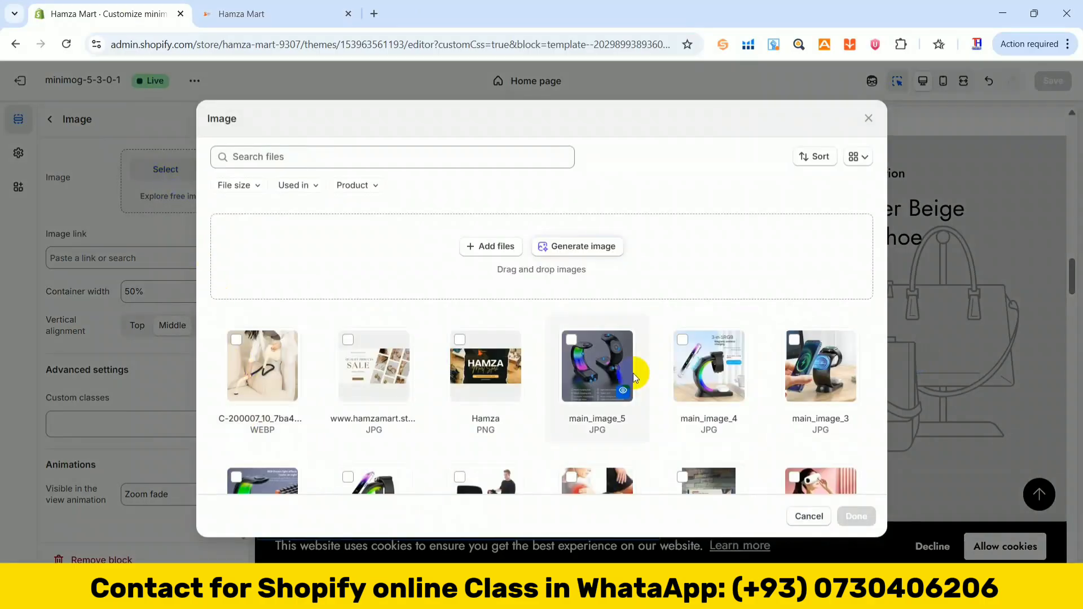
{"action": "left_click", "coordinate": [819, 492]}
{"action": "left_click", "coordinate": [592, 460]}
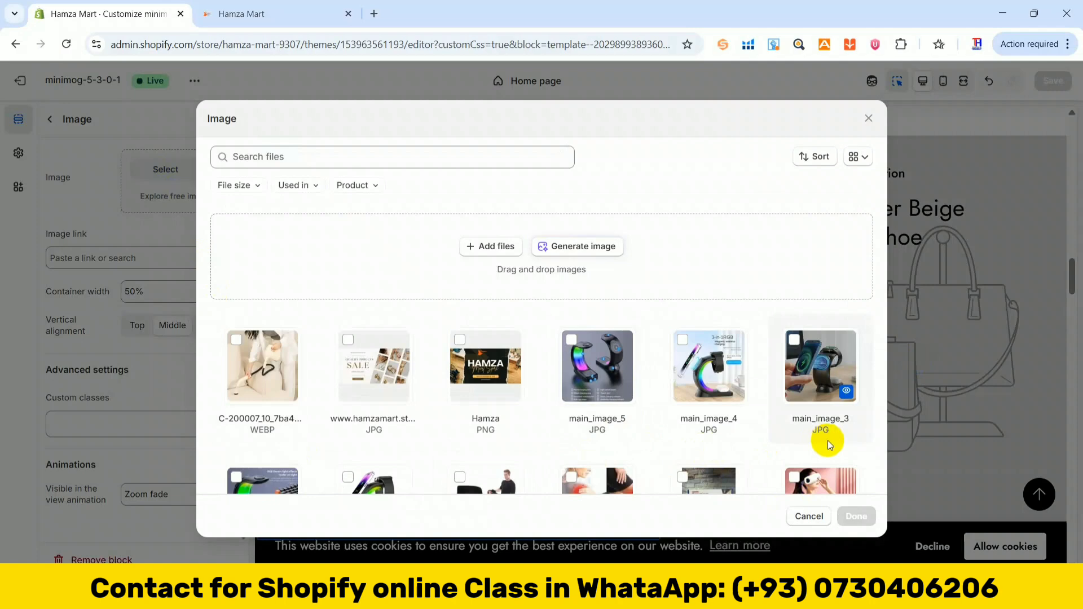
{"action": "left_click", "coordinate": [815, 367]}
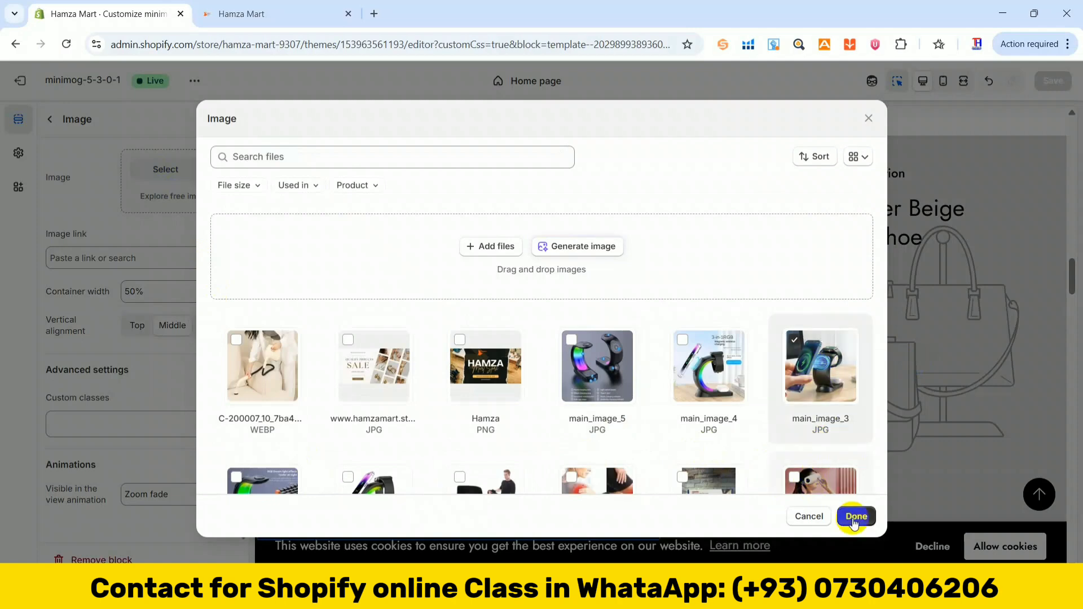
{"action": "left_click", "coordinate": [856, 517]}
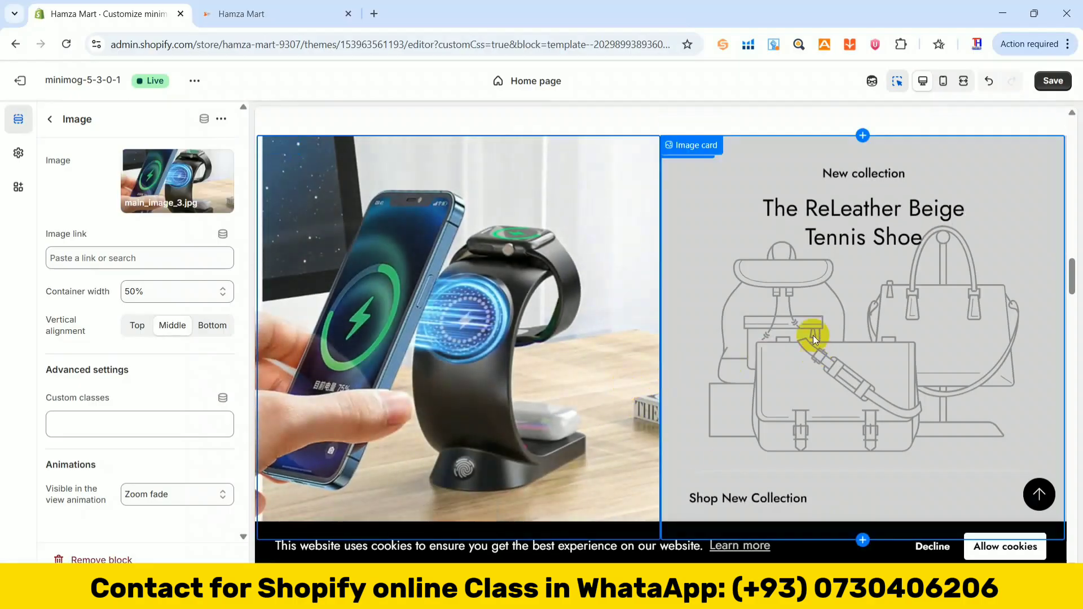
Open the Image card block of the same Custom content section and set its image to main_image_5
{"action": "left_click", "coordinate": [730, 263]}
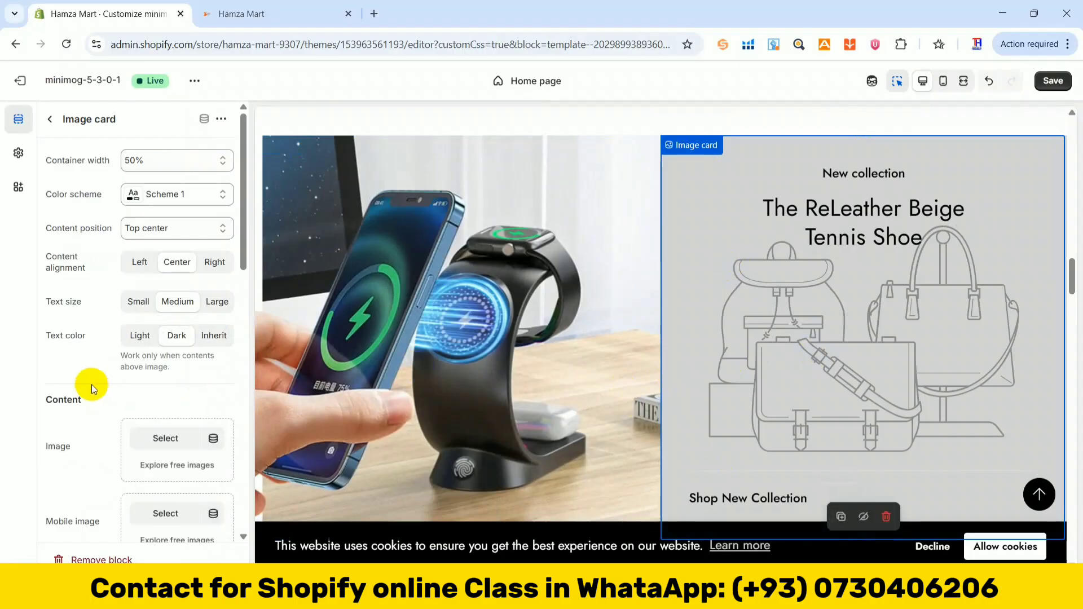
{"action": "left_click", "coordinate": [50, 119]}
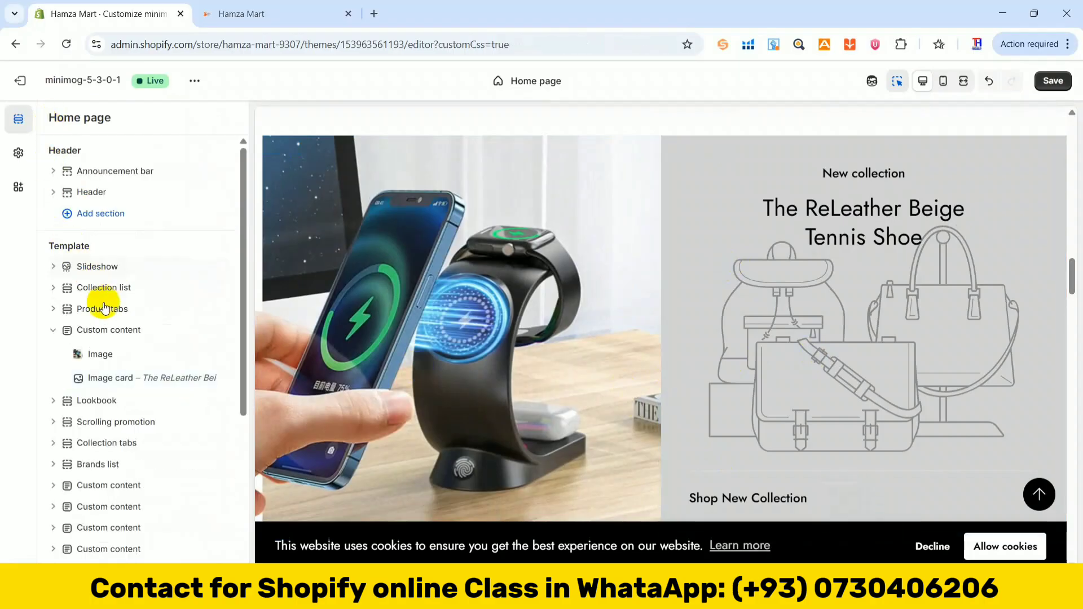
{"action": "left_click", "coordinate": [94, 383]}
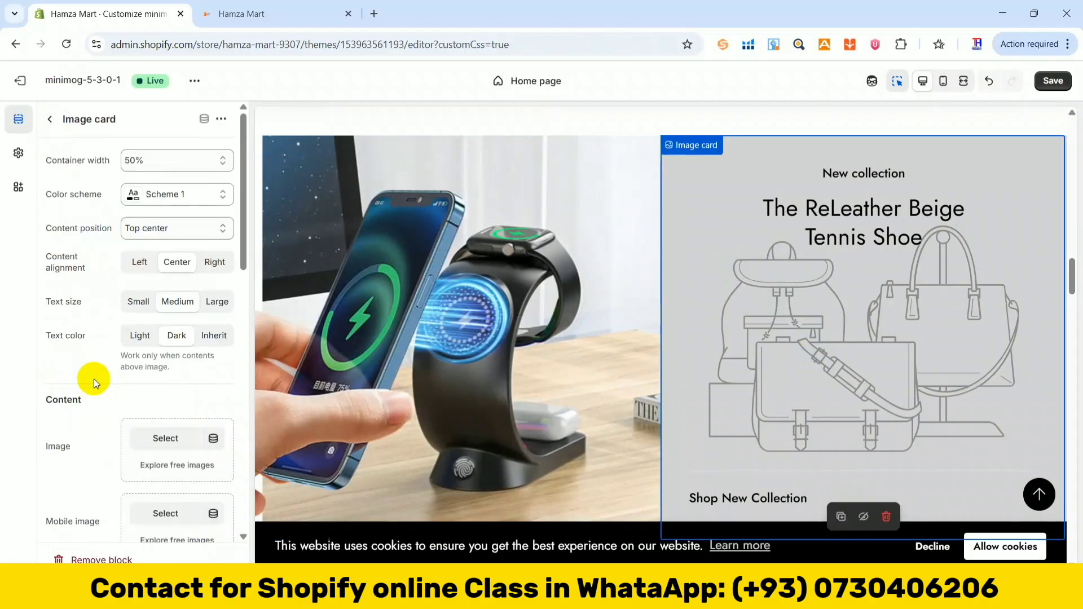
{"action": "left_click", "coordinate": [794, 259]}
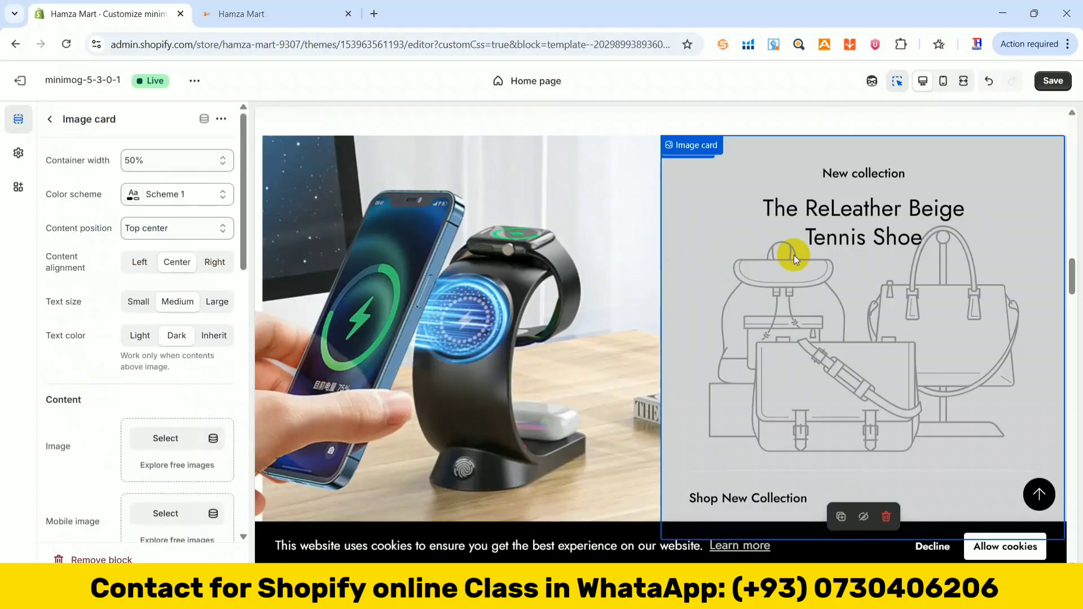
{"action": "mouse_move", "coordinate": [714, 155]}
{"action": "left_click", "coordinate": [165, 439]}
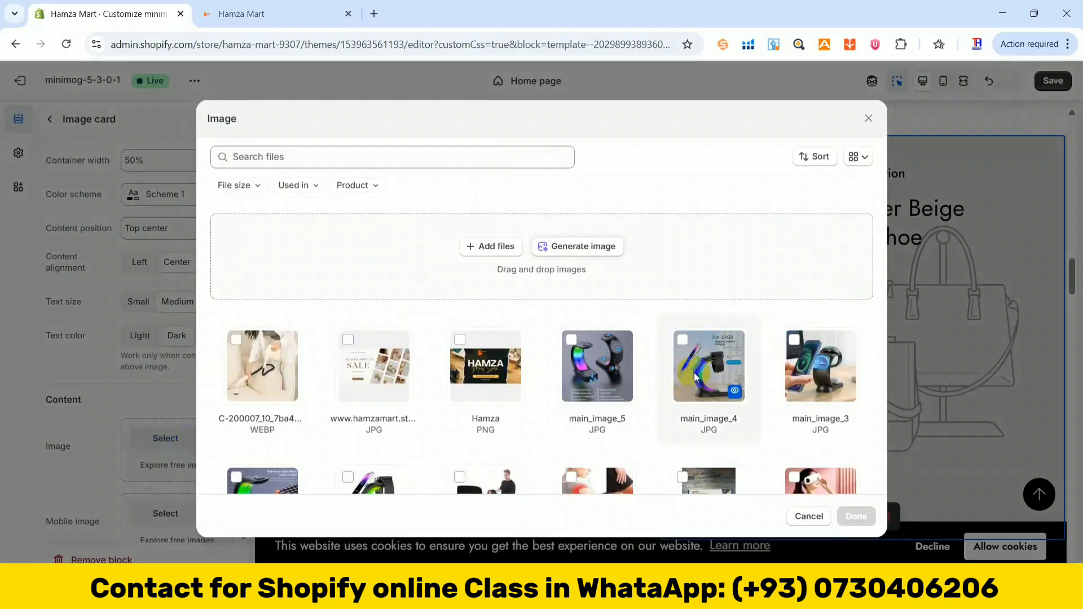
{"action": "left_click", "coordinate": [696, 377]}
{"action": "left_click", "coordinate": [856, 516]}
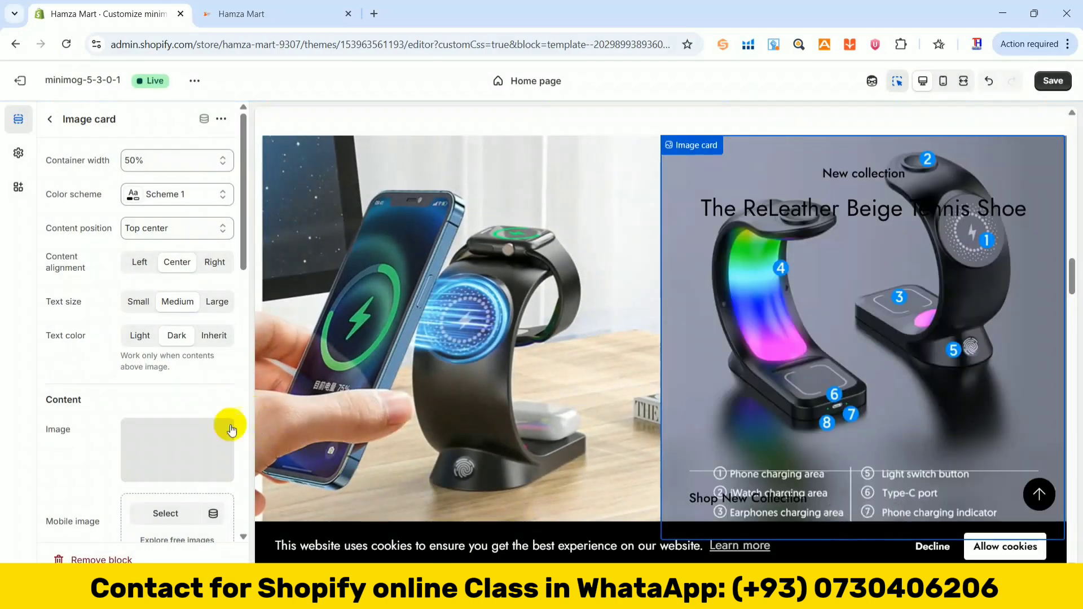
Set the image card's mobile image to main_image_5 as well
{"action": "left_click", "coordinate": [156, 515]}
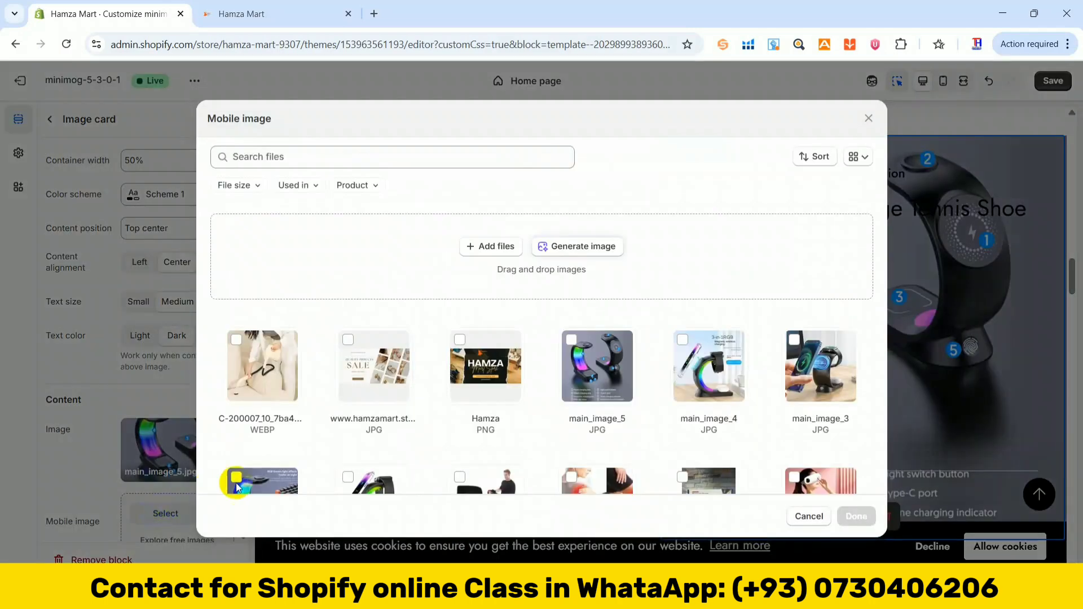
{"action": "left_click", "coordinate": [618, 374]}
{"action": "left_click", "coordinate": [868, 515]}
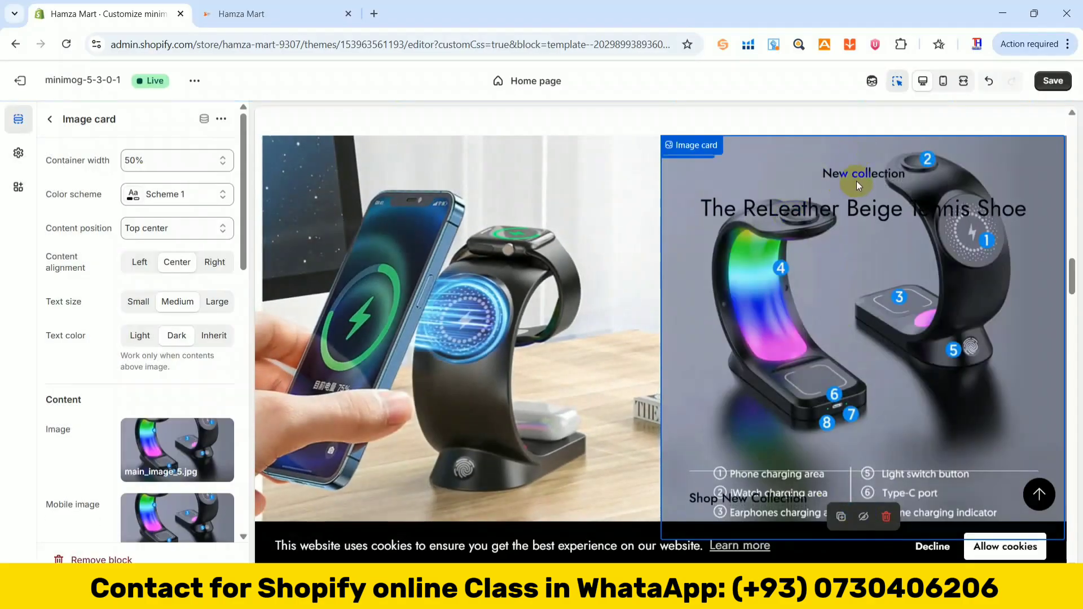
Clear the image card's heading and sub heading texts
{"action": "left_click_drag", "start_coordinate": [244, 212], "coordinate": [237, 305]}
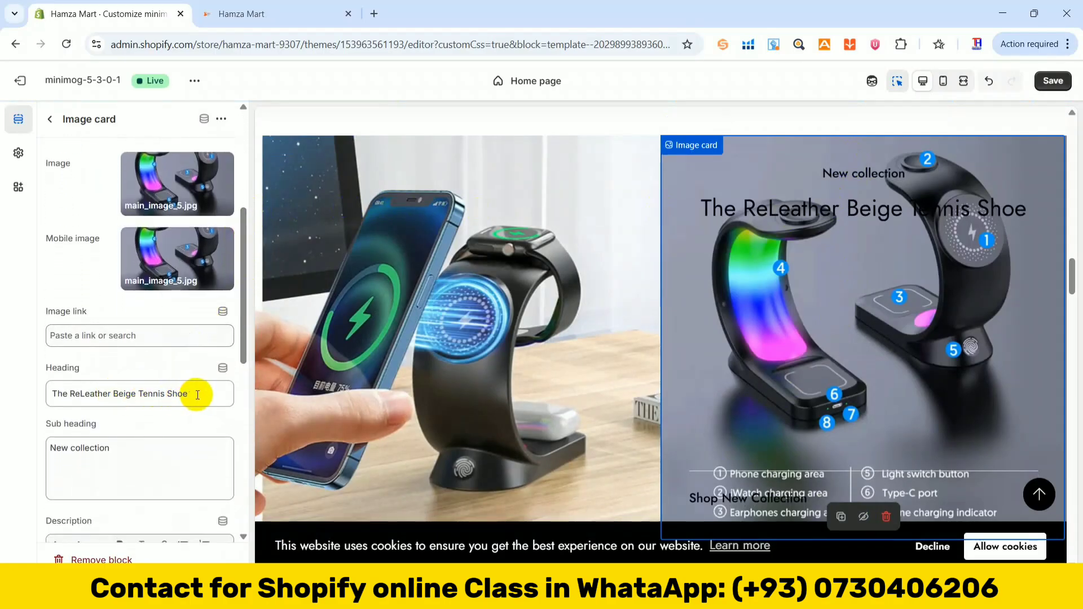
{"action": "left_click_drag", "start_coordinate": [203, 393], "coordinate": [6, 382]}
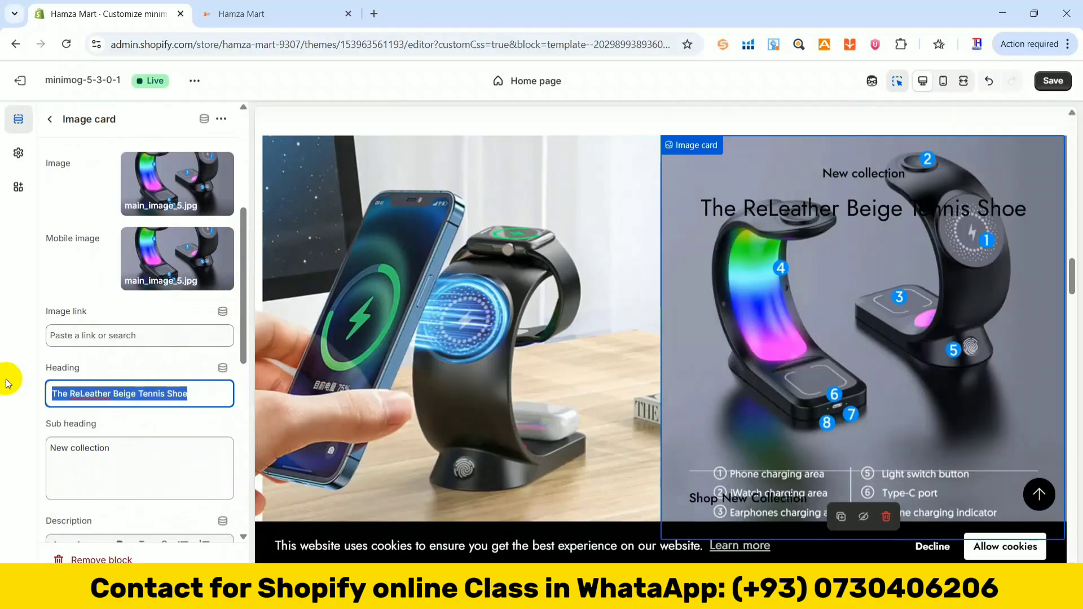
{"action": "key", "text": "BackSpace"}
{"action": "left_click_drag", "start_coordinate": [111, 448], "coordinate": [3, 448]}
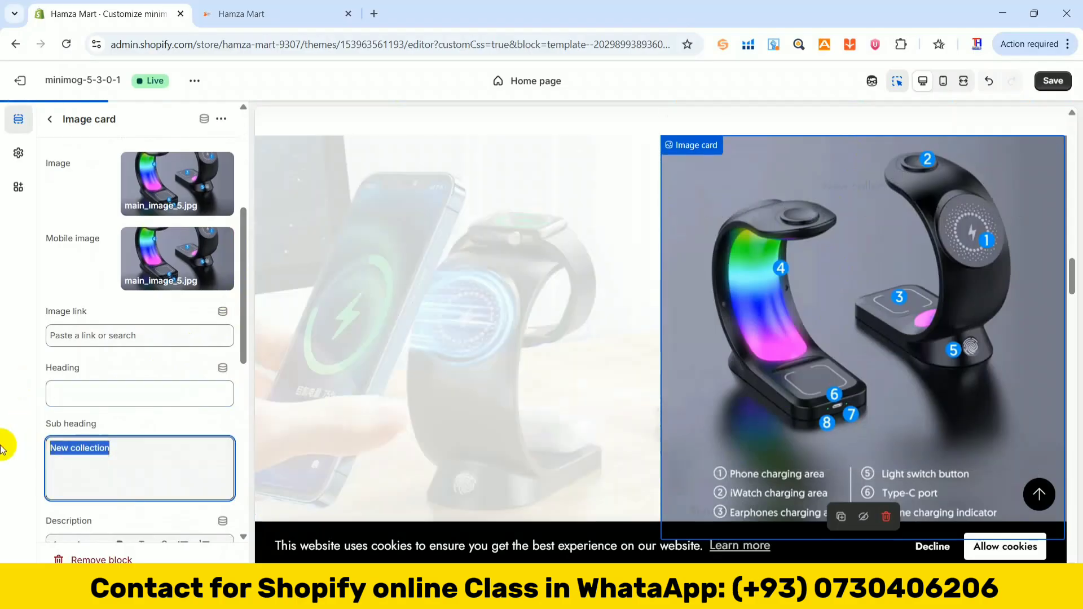
{"action": "key", "text": "BackSpace"}
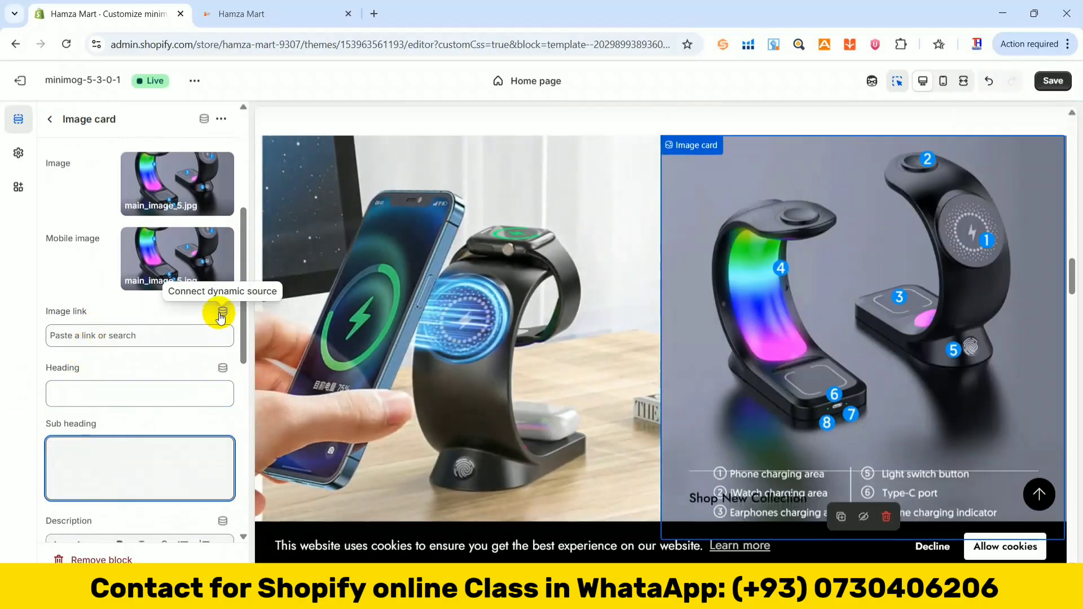
Set the image card's image link to the Car Accessories collection and save the theme
{"action": "scroll", "coordinate": [242, 316], "scroll_direction": "down", "scroll_amount": 5}
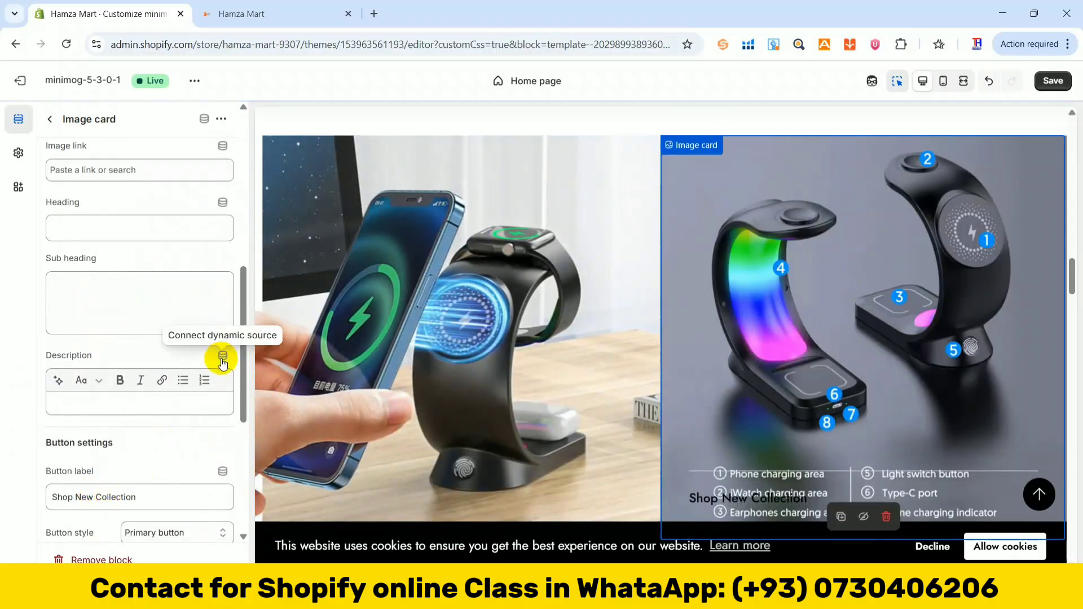
{"action": "left_click_drag", "start_coordinate": [245, 352], "coordinate": [245, 285]}
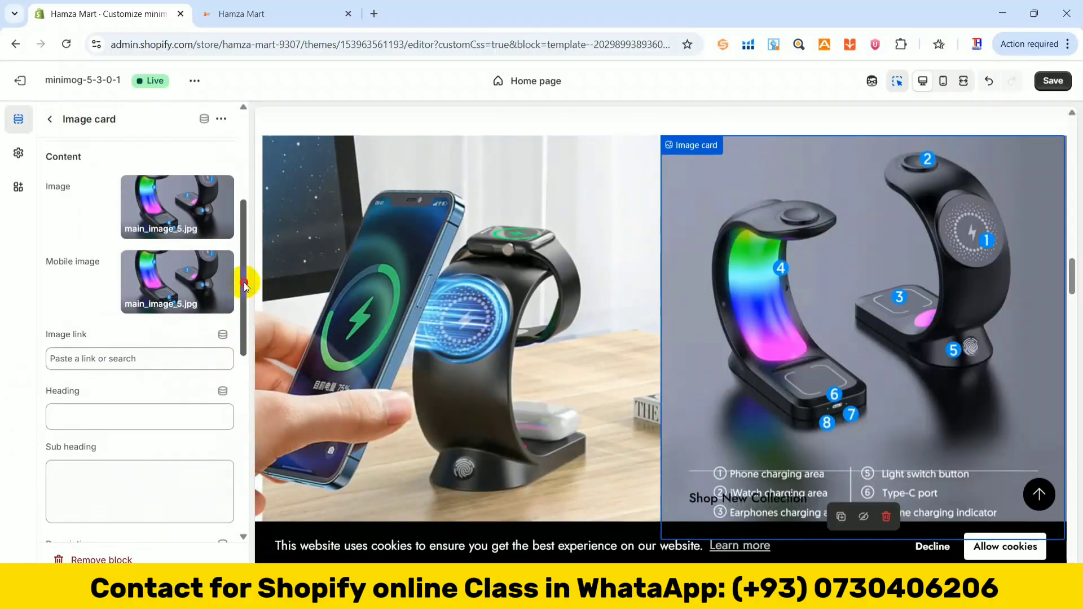
{"action": "left_click", "coordinate": [99, 361]}
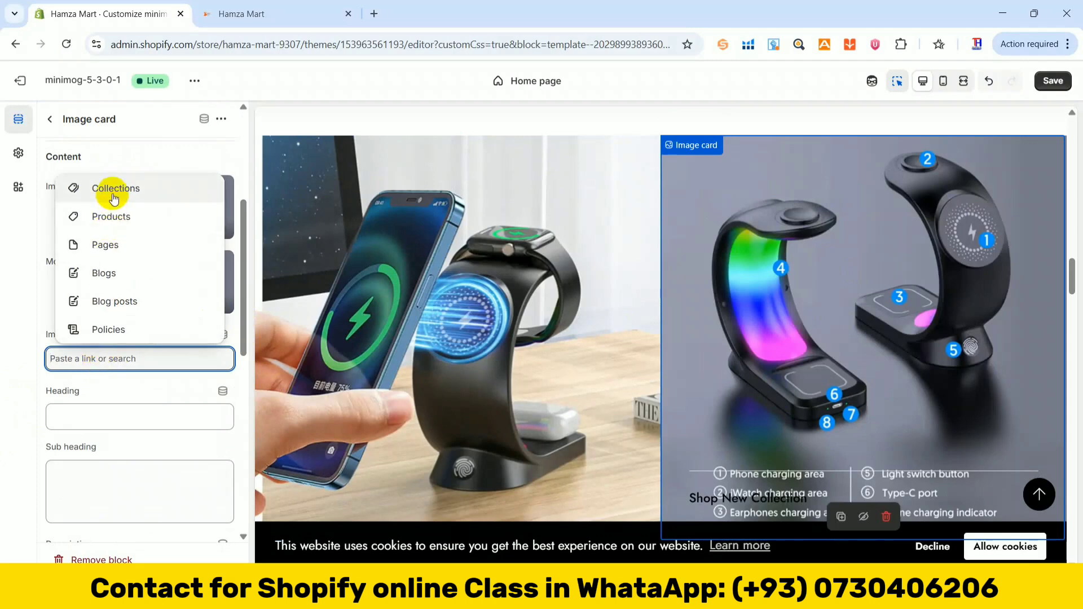
{"action": "left_click", "coordinate": [116, 218]}
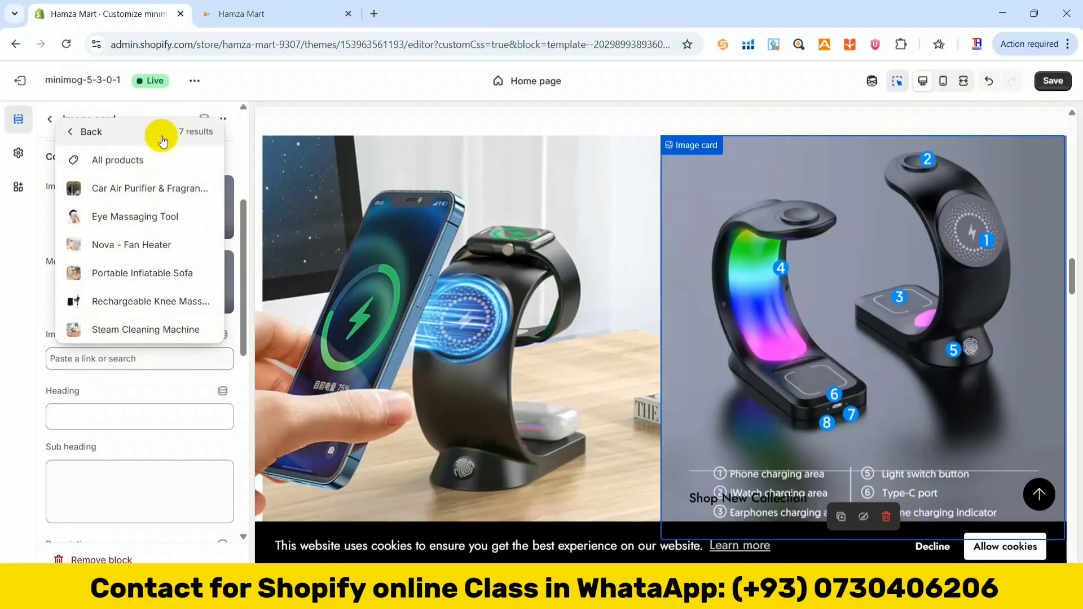
{"action": "left_click", "coordinate": [73, 134]}
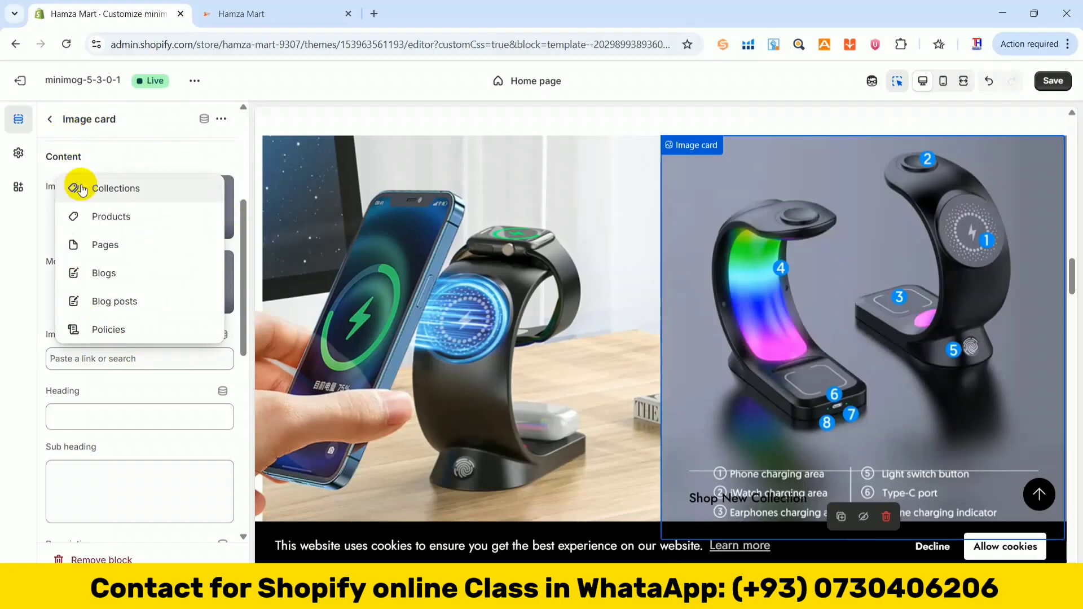
{"action": "left_click", "coordinate": [103, 189]}
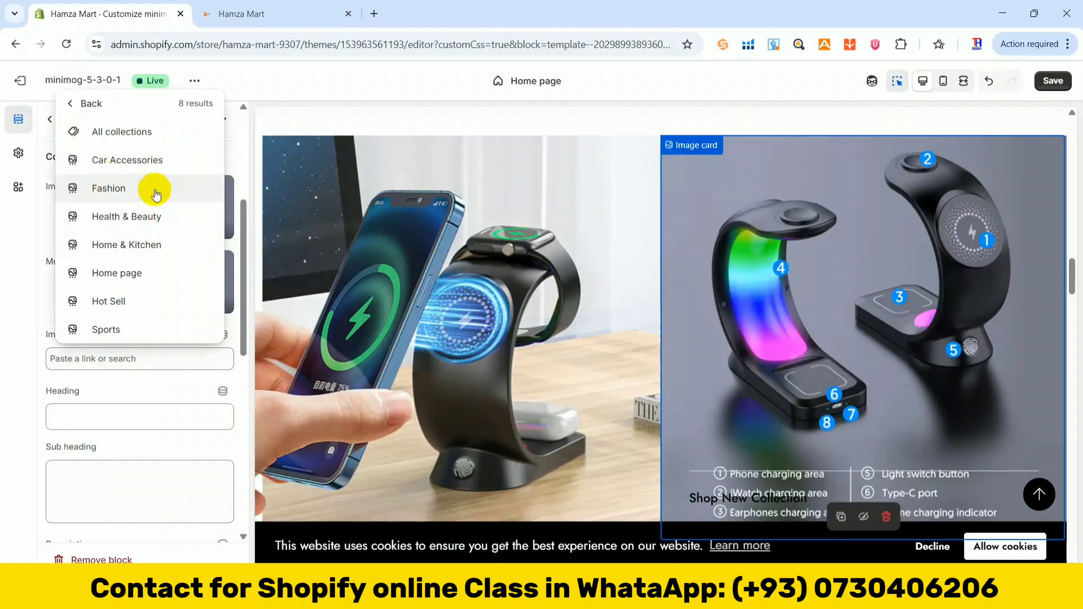
{"action": "left_click", "coordinate": [148, 162]}
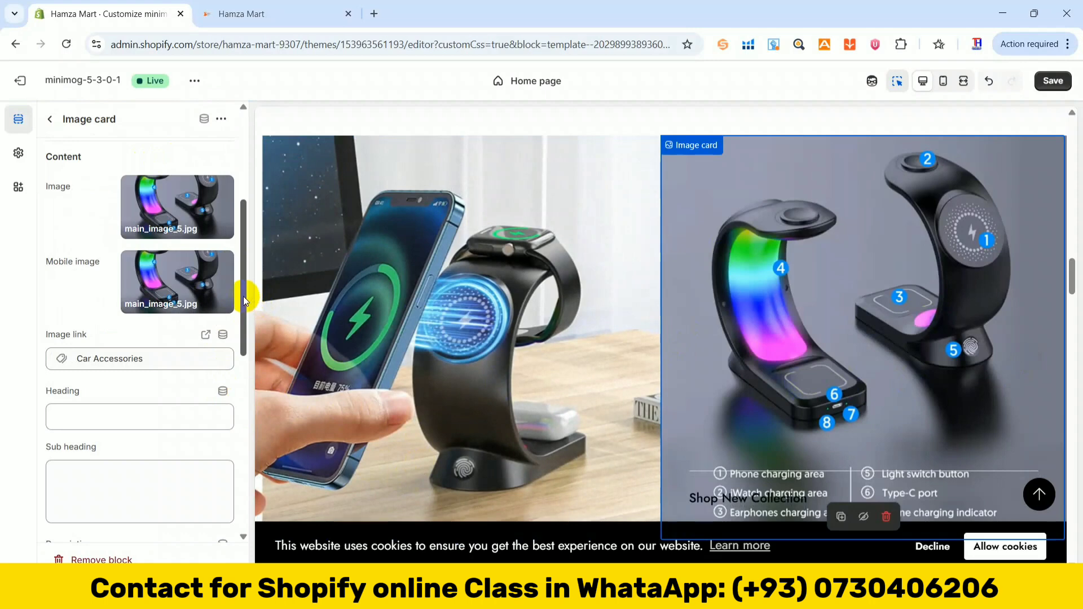
{"action": "left_click_drag", "start_coordinate": [244, 297], "coordinate": [240, 144]}
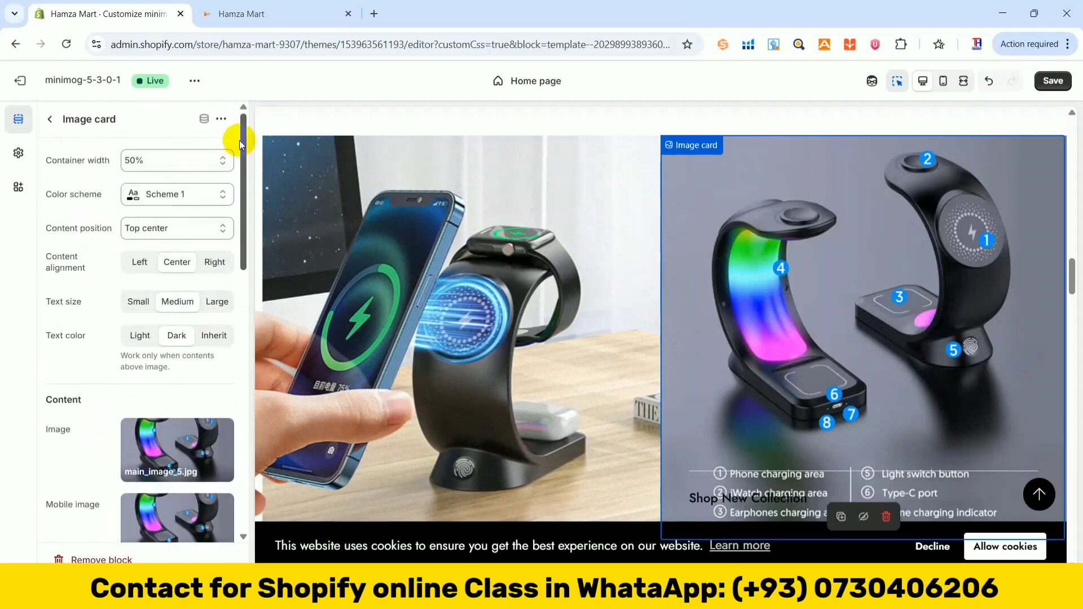
{"action": "left_click", "coordinate": [1063, 82]}
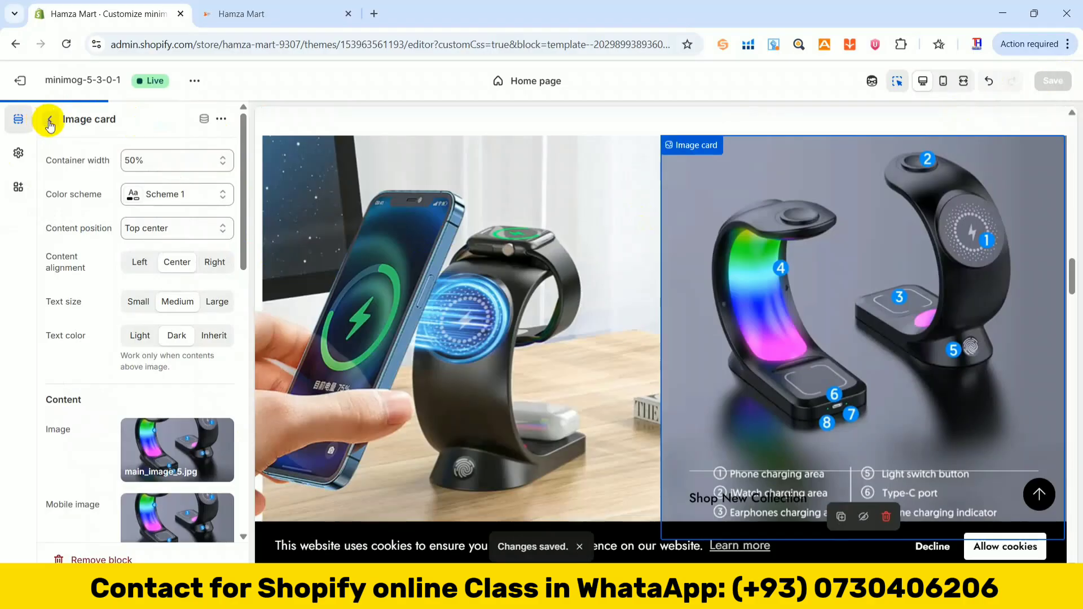
Reload the live storefront and check the updated two-image section above Check out mix & match
{"action": "left_click", "coordinate": [215, 8]}
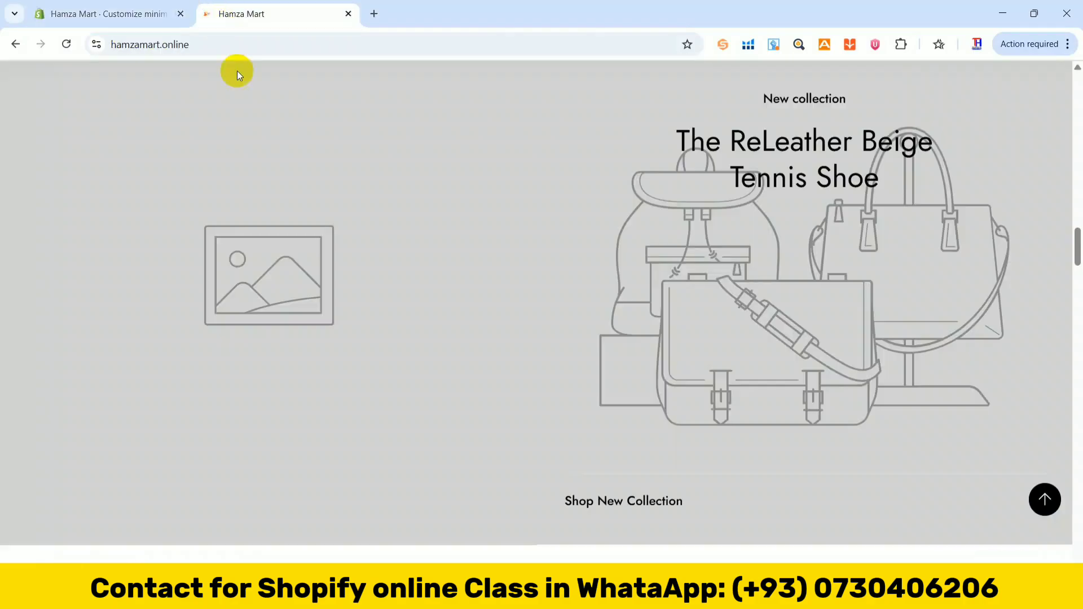
{"action": "left_click", "coordinate": [65, 54]}
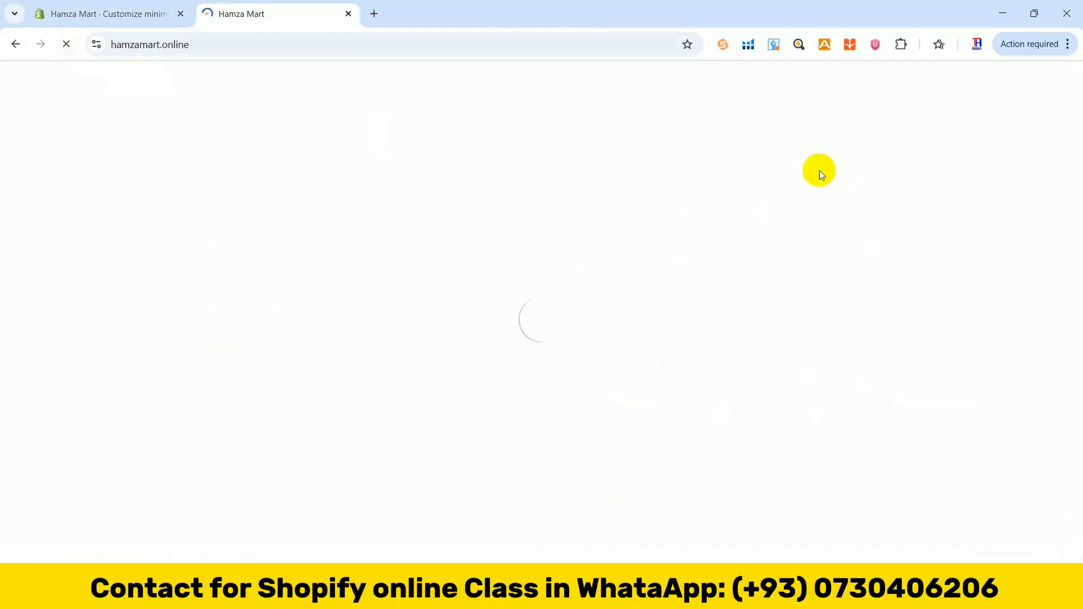
{"action": "left_click_drag", "start_coordinate": [1079, 146], "coordinate": [1078, 232]}
{"action": "scroll", "coordinate": [727, 226], "scroll_direction": "down", "scroll_amount": 5}
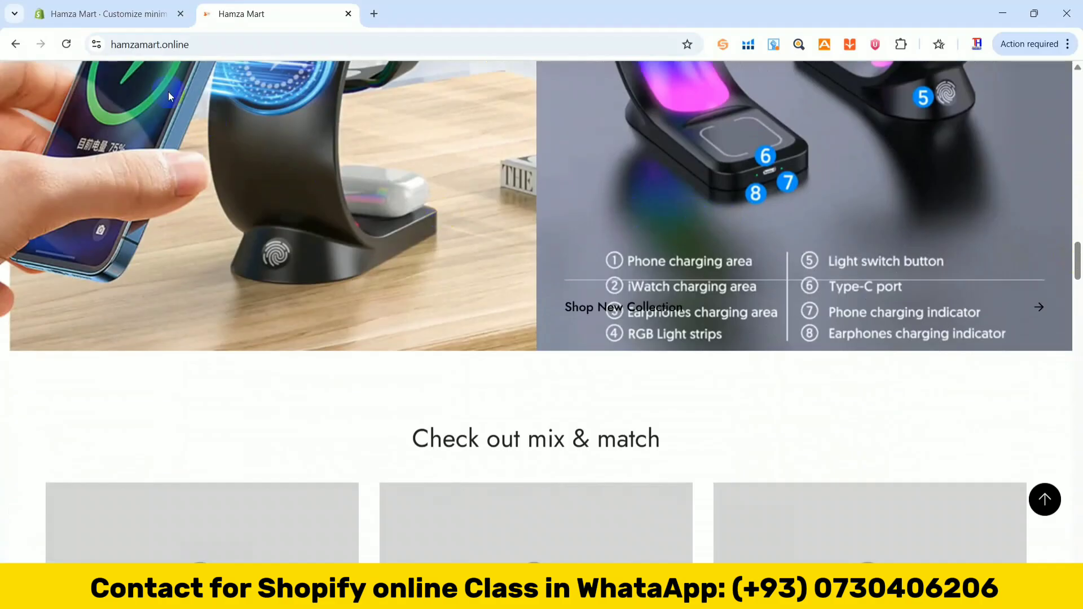
Return to the theme editor's home page section list and collapse the first Custom content section
{"action": "left_click", "coordinate": [161, 13]}
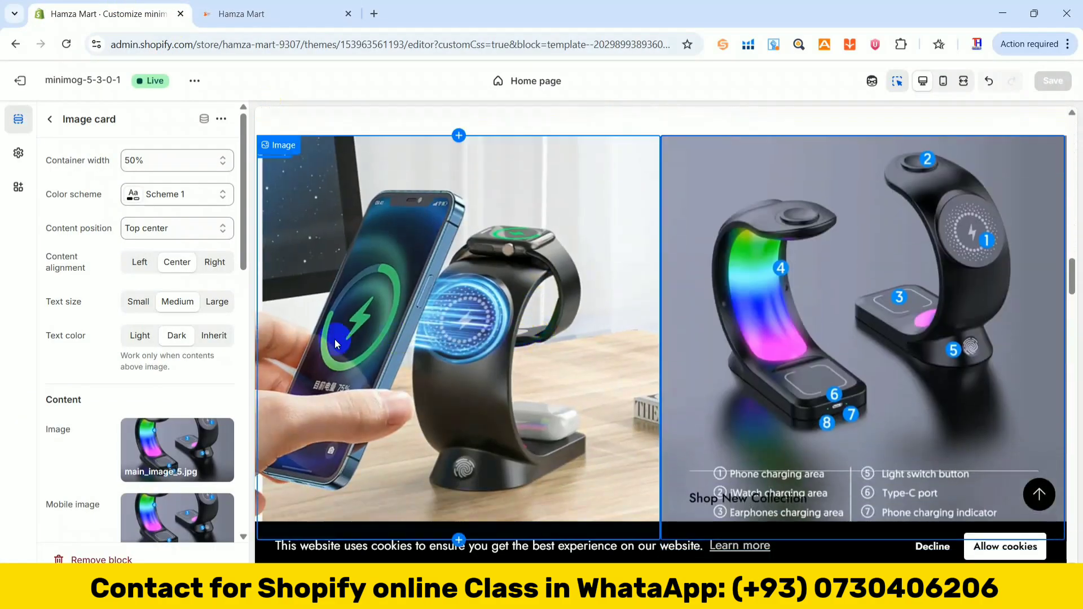
{"action": "left_click", "coordinate": [51, 118]}
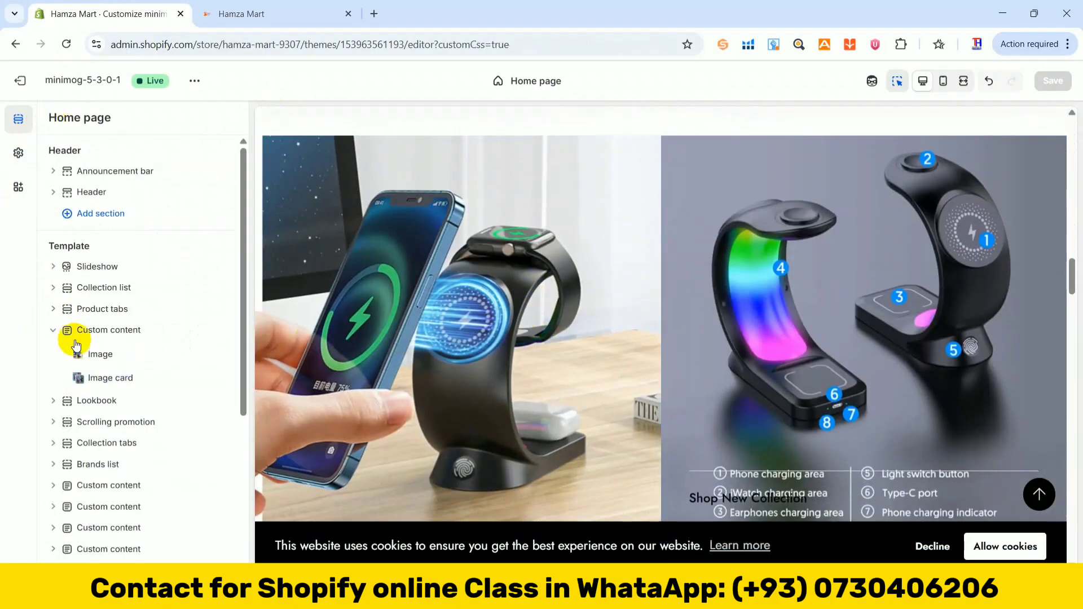
{"action": "left_click", "coordinate": [53, 331]}
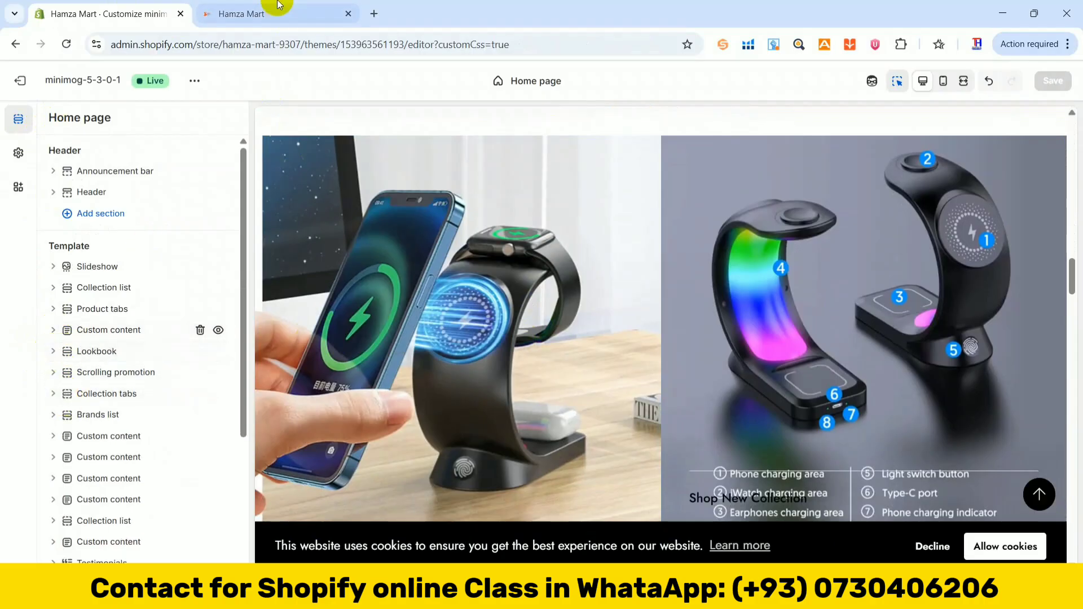
Set the image of the Lookbook section's first Shop this look block to the photo of the woman wearing the white eye massager
{"action": "left_click_drag", "start_coordinate": [1072, 275], "coordinate": [1074, 314]}
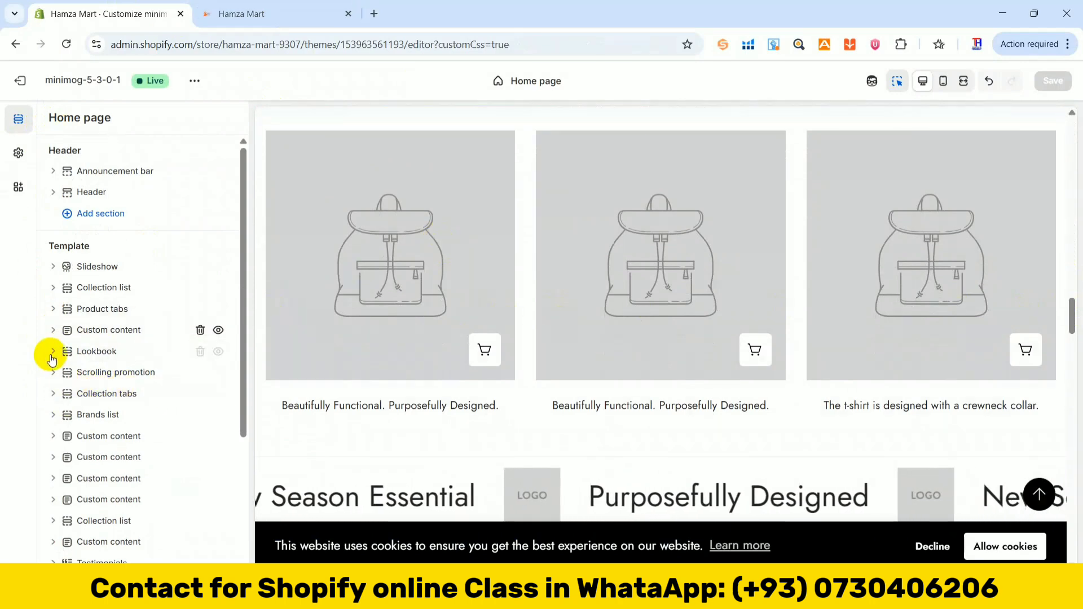
{"action": "left_click", "coordinate": [52, 352]}
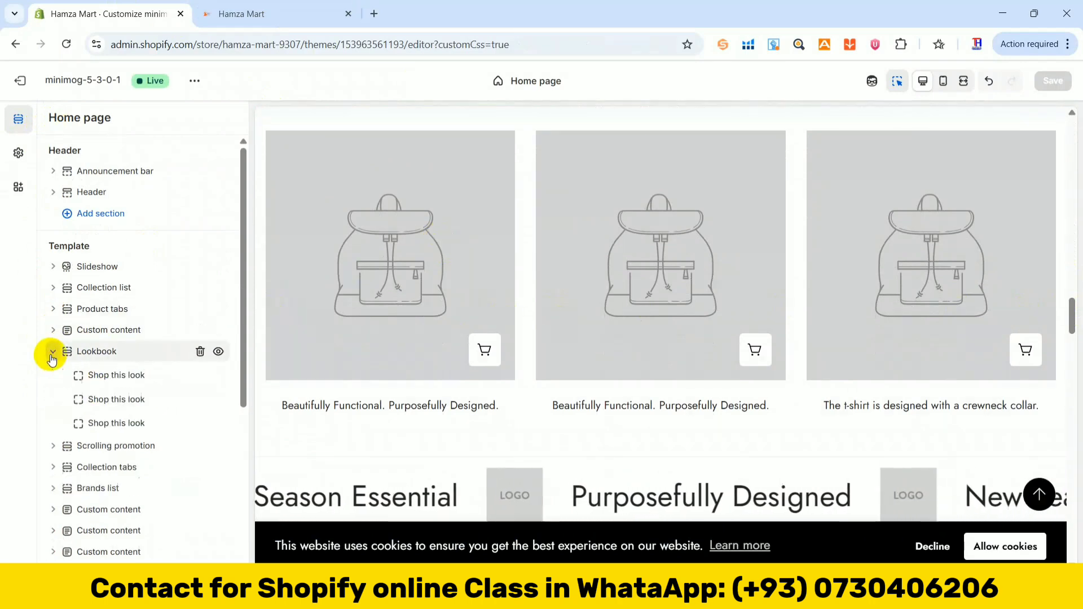
{"action": "left_click", "coordinate": [113, 375]}
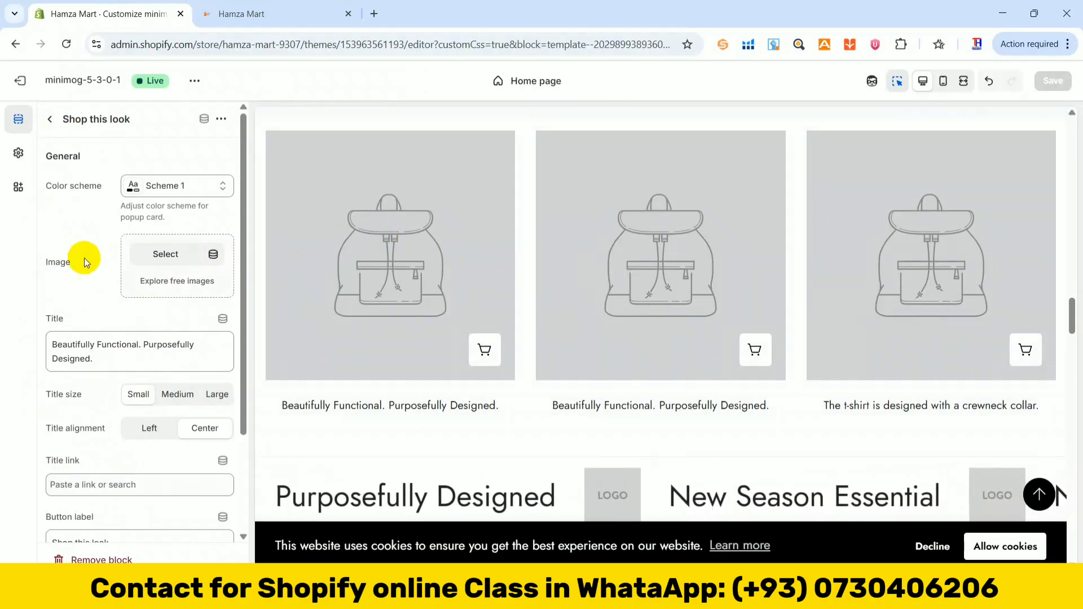
{"action": "left_click", "coordinate": [151, 259]}
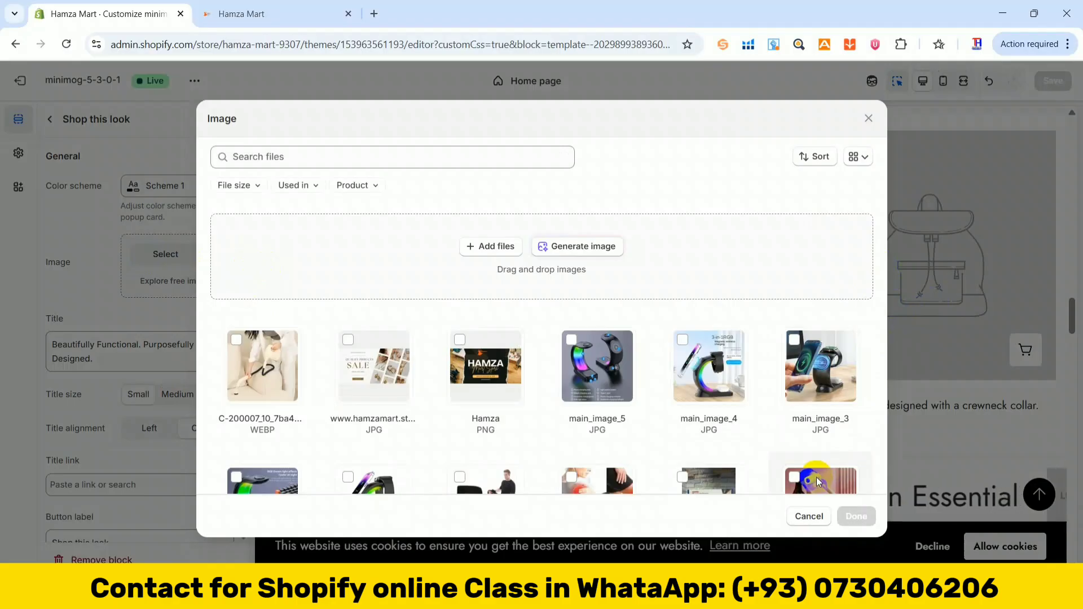
{"action": "left_click", "coordinate": [856, 517]}
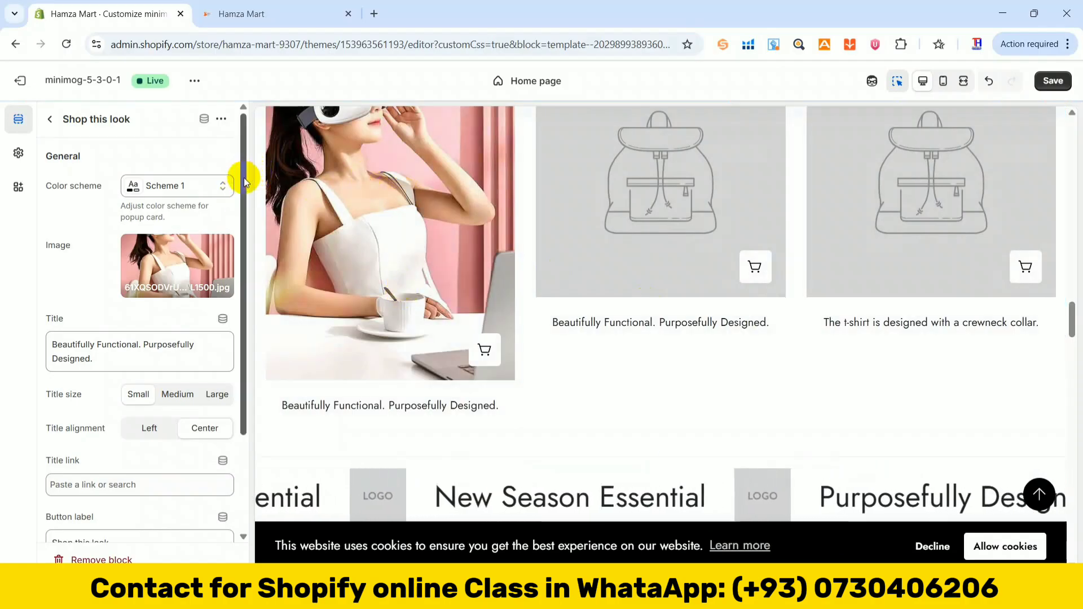
Open the Eye Massaging Tool product from the storefront's Health & Beauty collection and copy its name for the first look's title
{"action": "left_click_drag", "start_coordinate": [244, 177], "coordinate": [232, 234]}
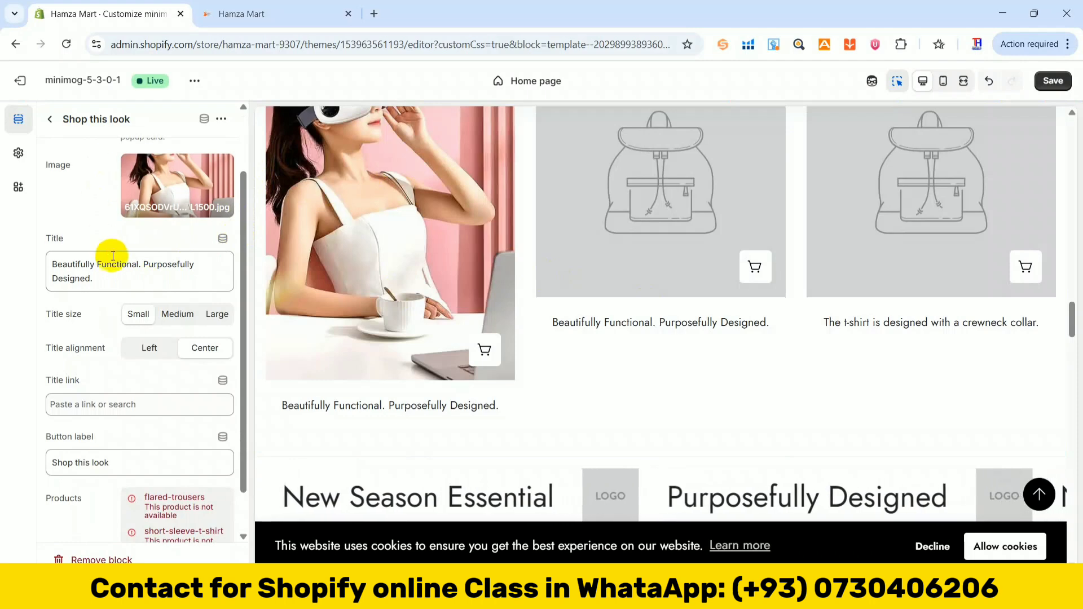
{"action": "left_click_drag", "start_coordinate": [96, 278], "coordinate": [50, 261]}
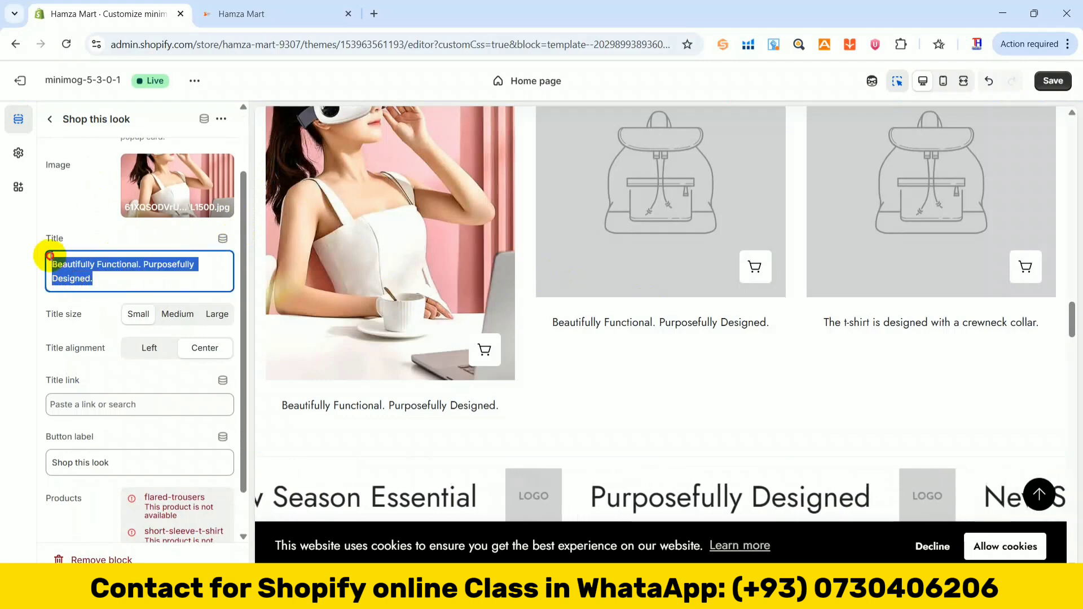
{"action": "left_click", "coordinate": [263, 7]}
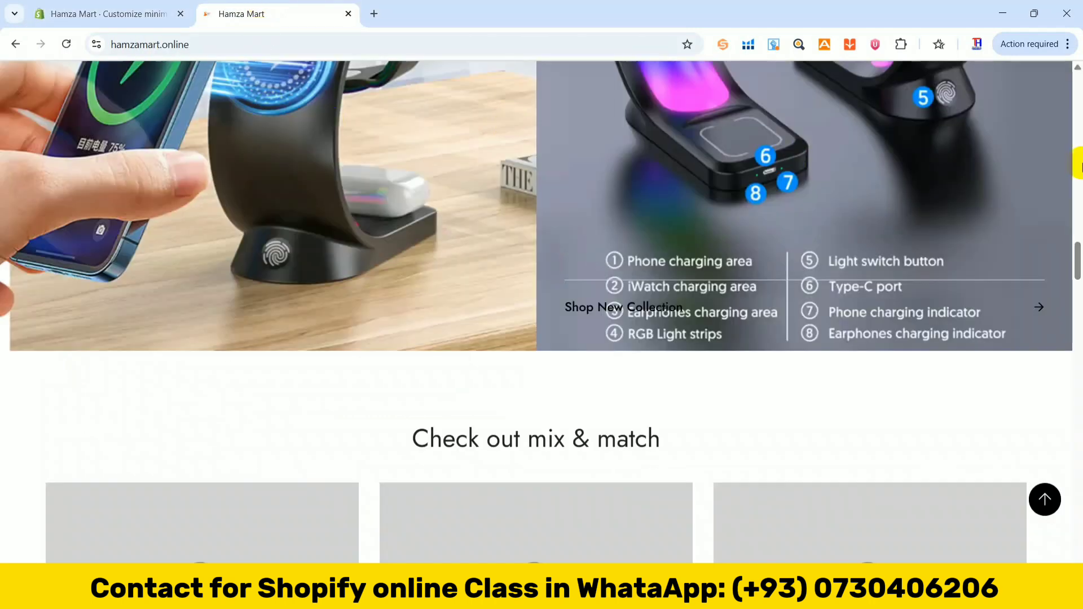
{"action": "left_click_drag", "start_coordinate": [1078, 252], "coordinate": [1078, 133]}
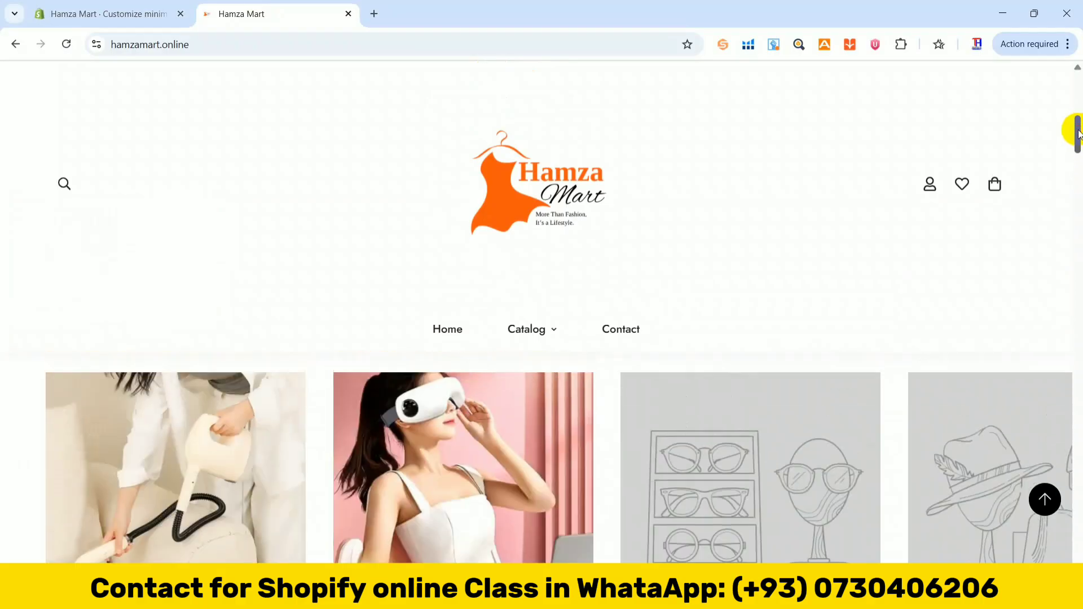
{"action": "mouse_move", "coordinate": [539, 355]}
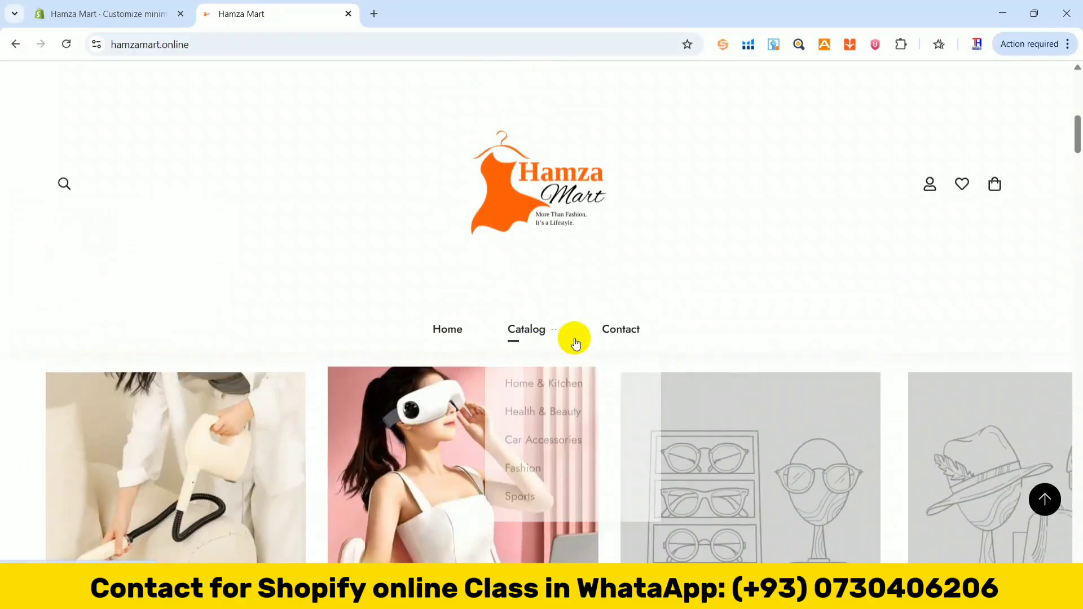
{"action": "left_click", "coordinate": [451, 456]}
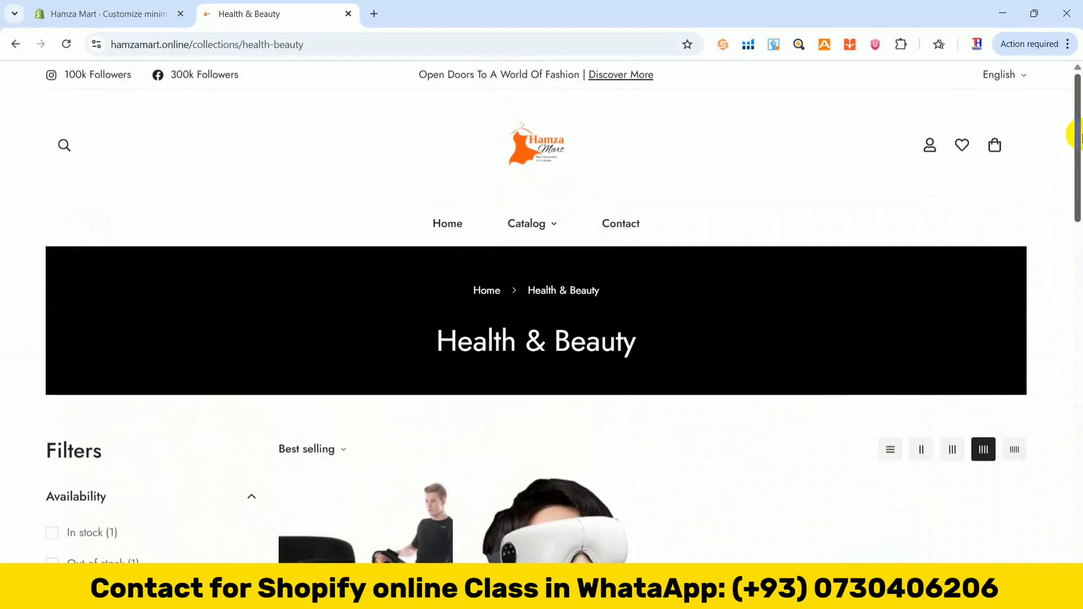
{"action": "left_click_drag", "start_coordinate": [1077, 147], "coordinate": [1076, 240]}
{"action": "left_click", "coordinate": [582, 305]}
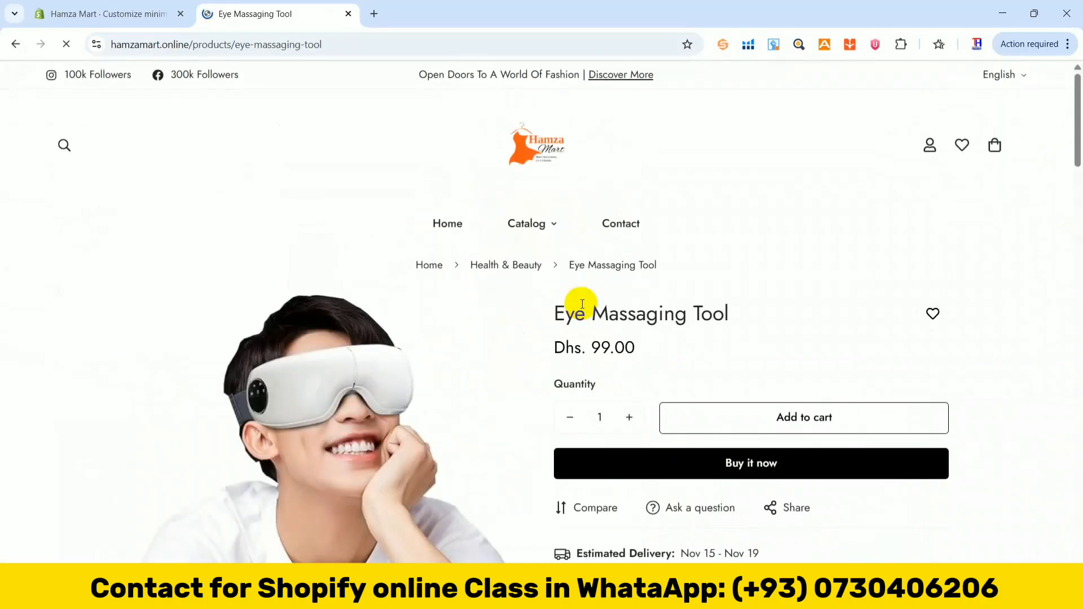
{"action": "left_click_drag", "start_coordinate": [557, 307], "coordinate": [744, 313]}
{"action": "key", "text": "ctrl+c"}
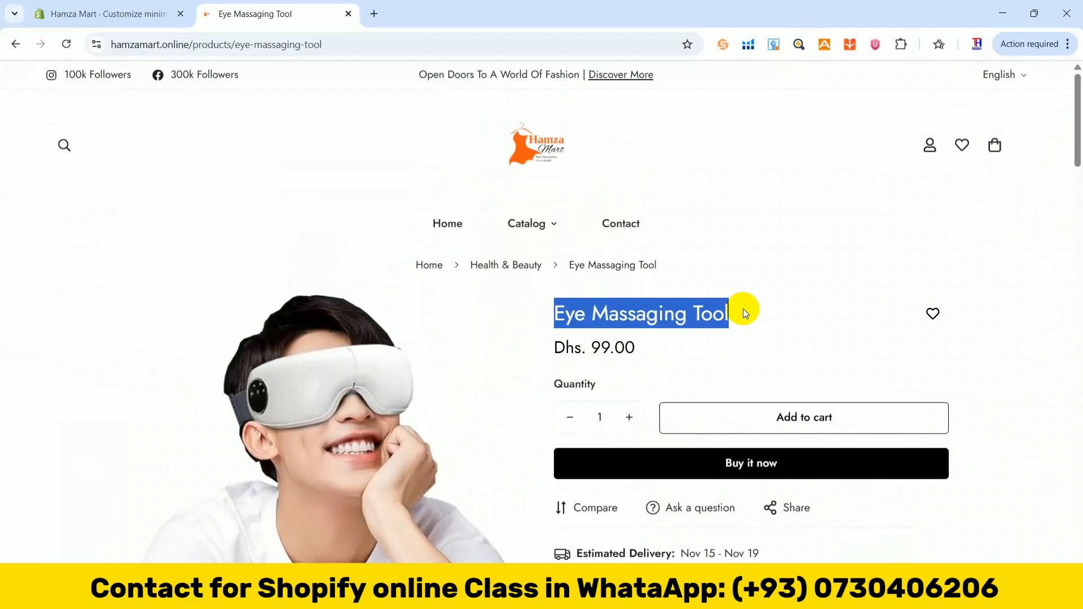
Replace the first look's title with the copied name Eye Massaging Tool and link the title to the Eye Massaging Tool product
{"action": "left_click", "coordinate": [113, 6]}
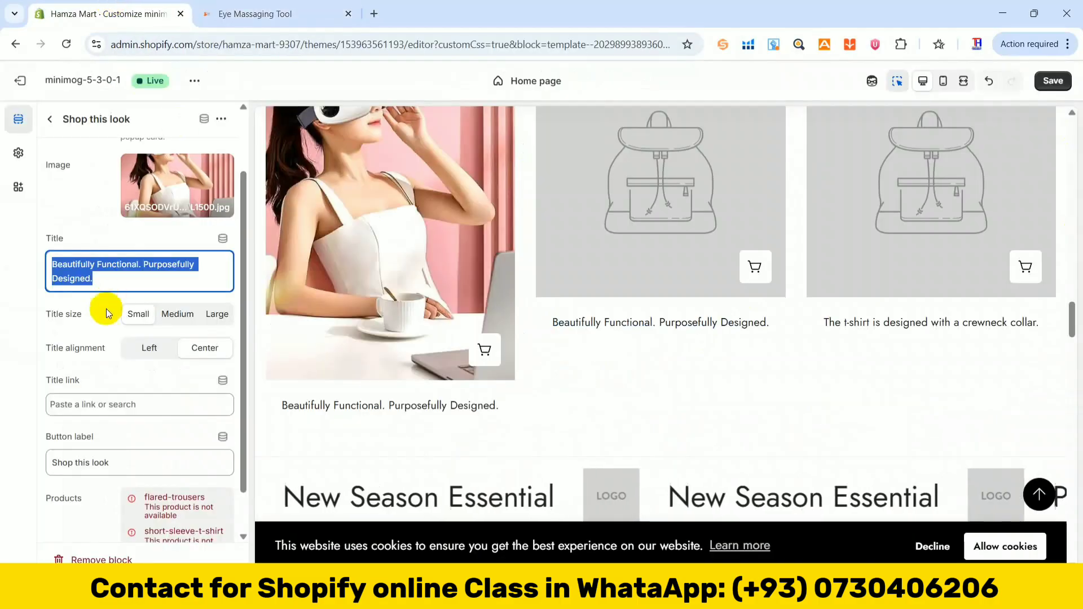
{"action": "key", "text": "ctrl+v"}
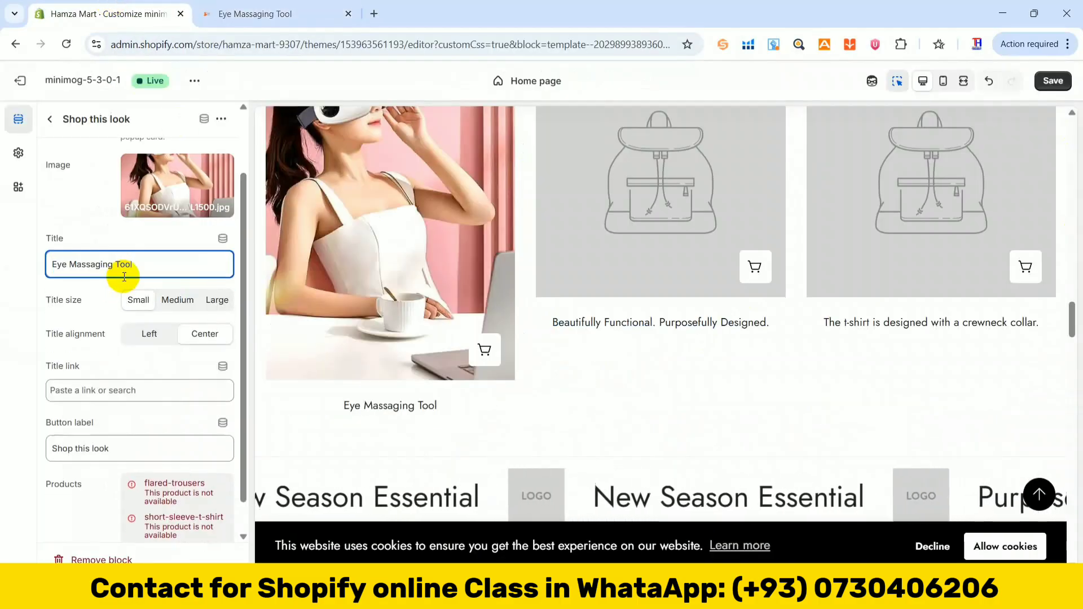
{"action": "left_click", "coordinate": [85, 389]}
{"action": "left_click", "coordinate": [120, 252]}
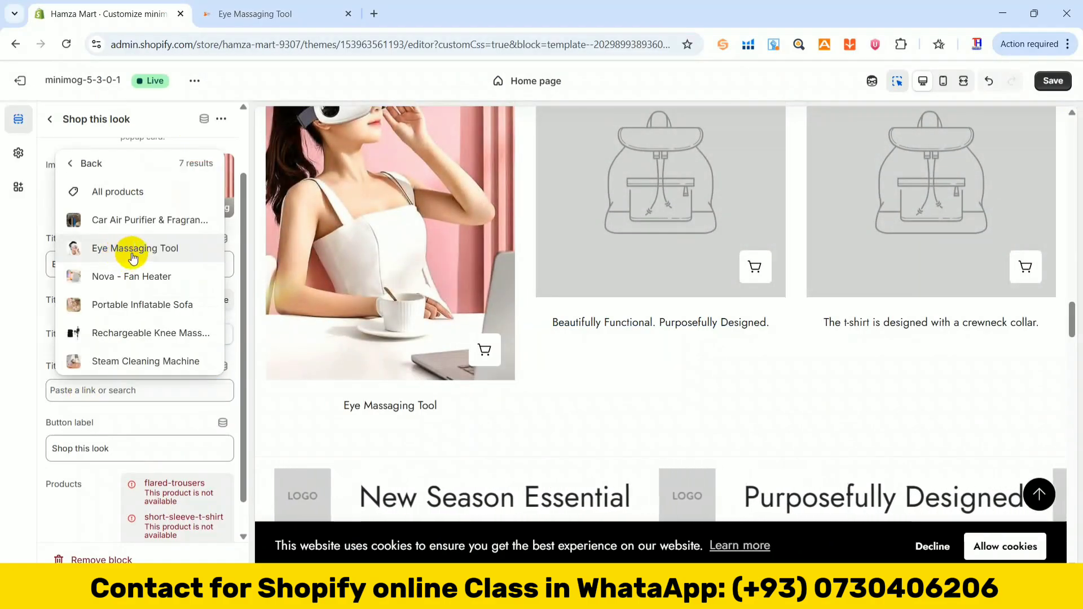
{"action": "left_click", "coordinate": [133, 250]}
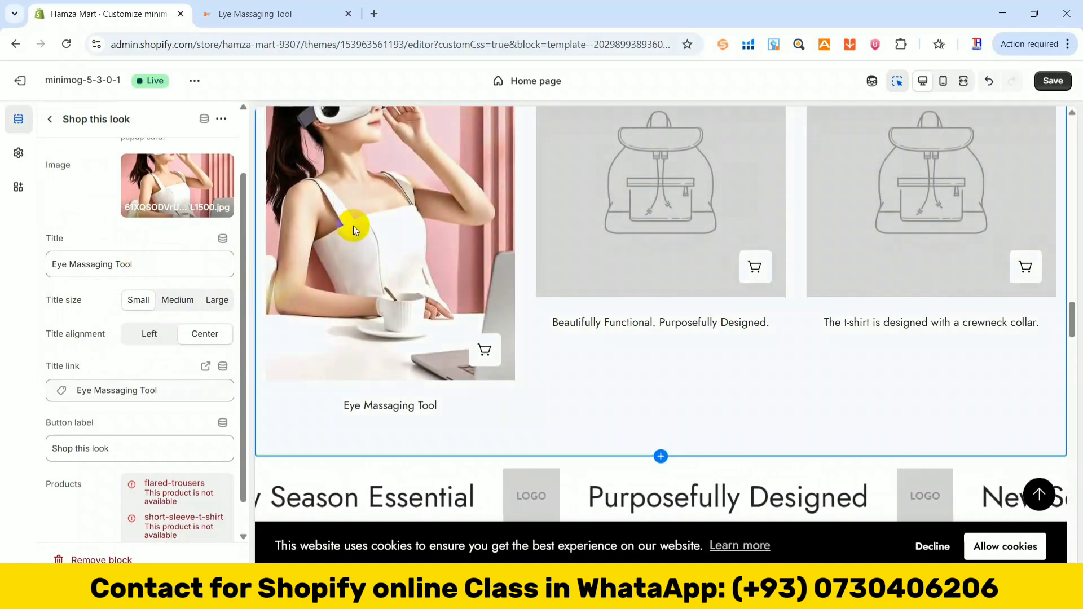
Set the image of the Lookbook section's second Shop this look block to the knee massager picture 4.jpg
{"action": "left_click", "coordinate": [49, 121]}
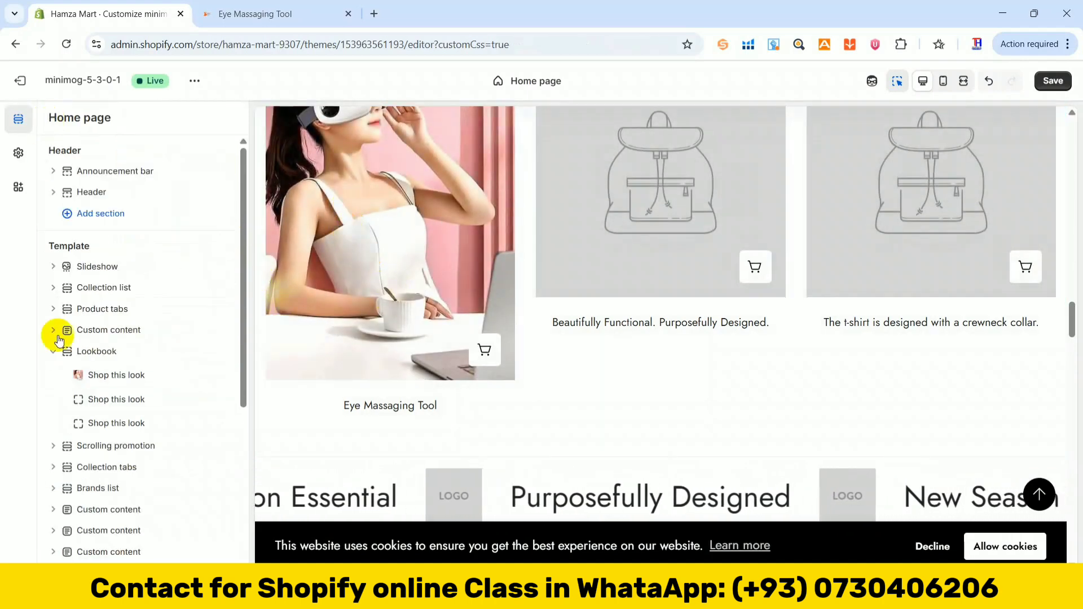
{"action": "left_click", "coordinate": [114, 400]}
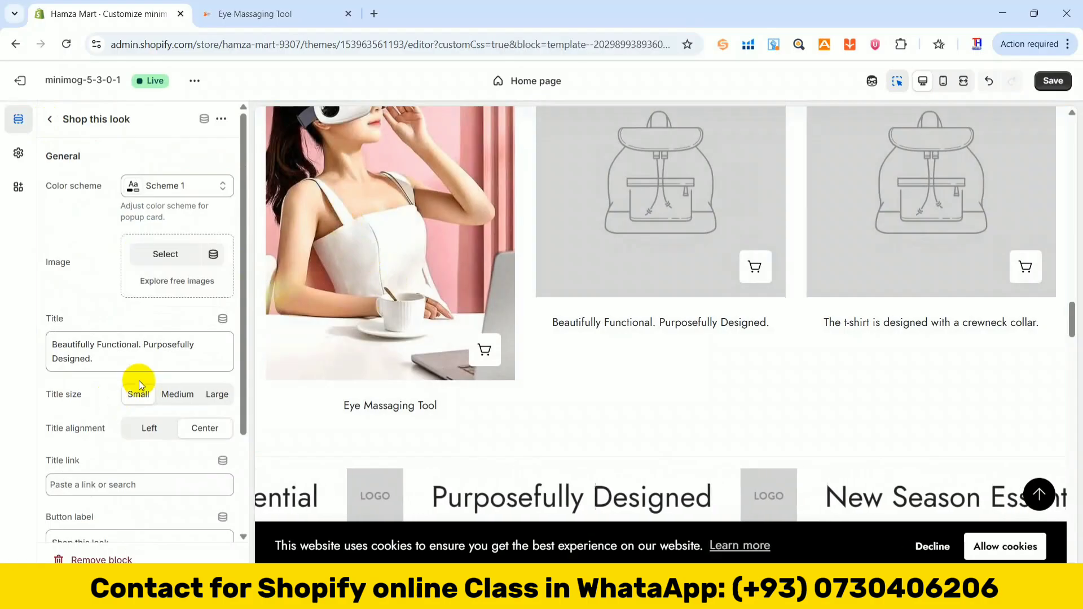
{"action": "left_click", "coordinate": [148, 257]}
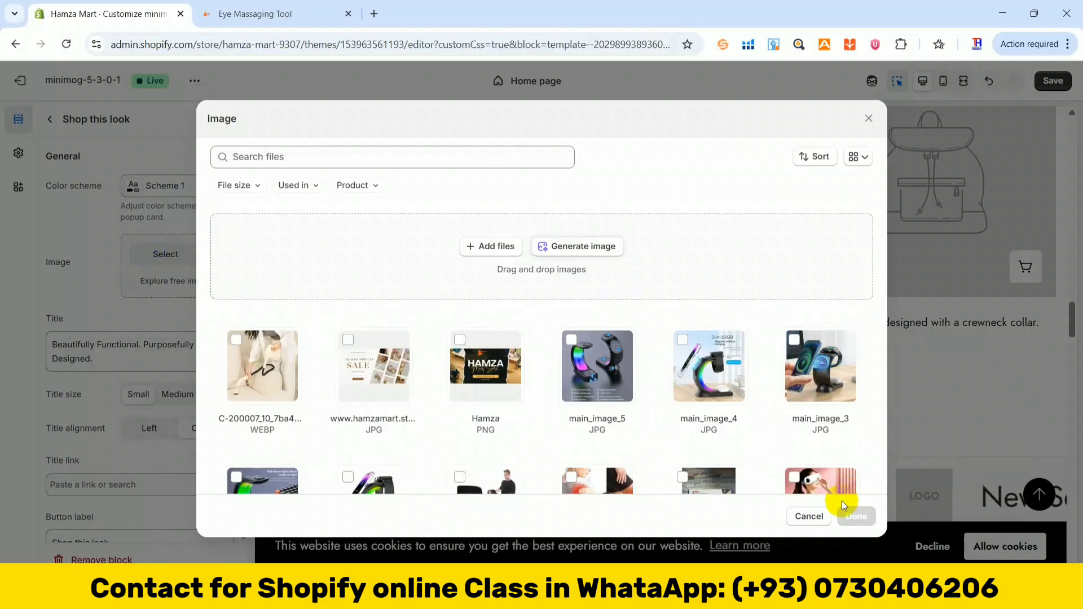
{"action": "left_click", "coordinate": [477, 481]}
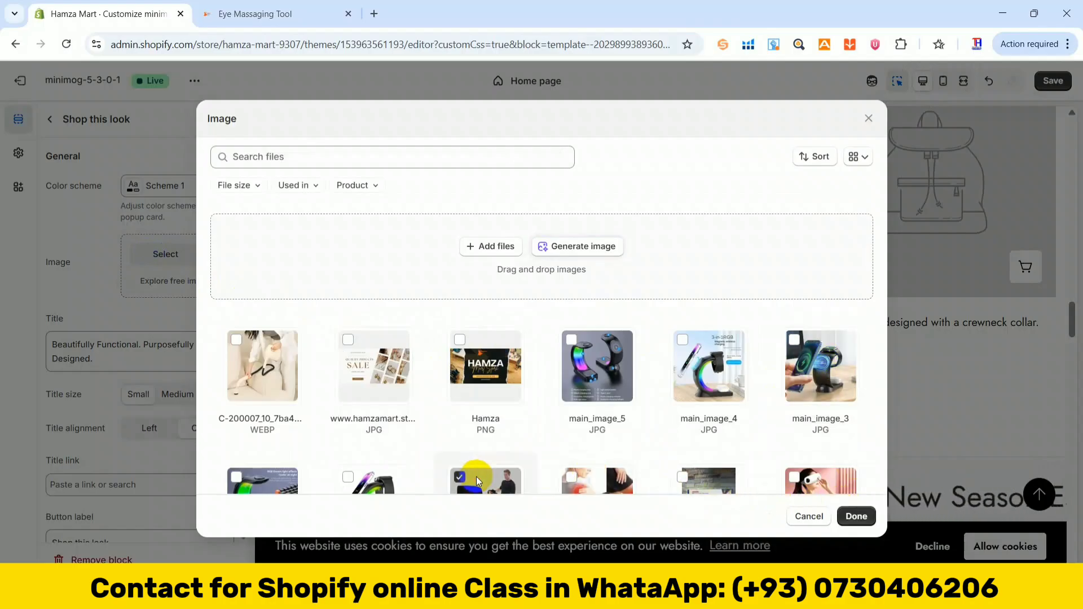
{"action": "left_click", "coordinate": [855, 516]}
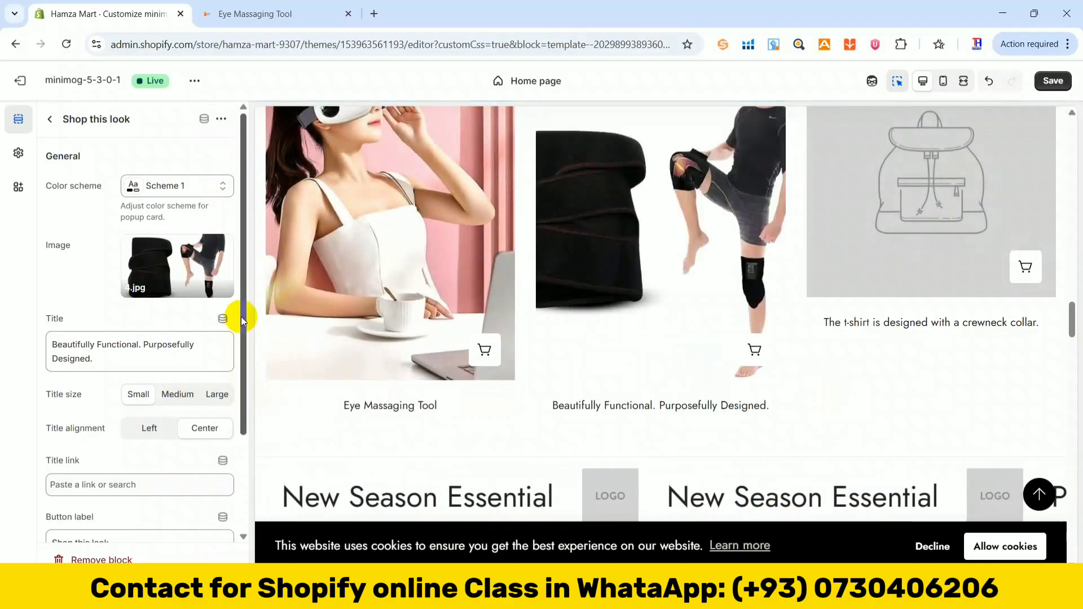
Open the Rechargeable Knee Massager product from the storefront's Health & Beauty collection and copy its name
{"action": "left_click_drag", "start_coordinate": [241, 316], "coordinate": [225, 441]}
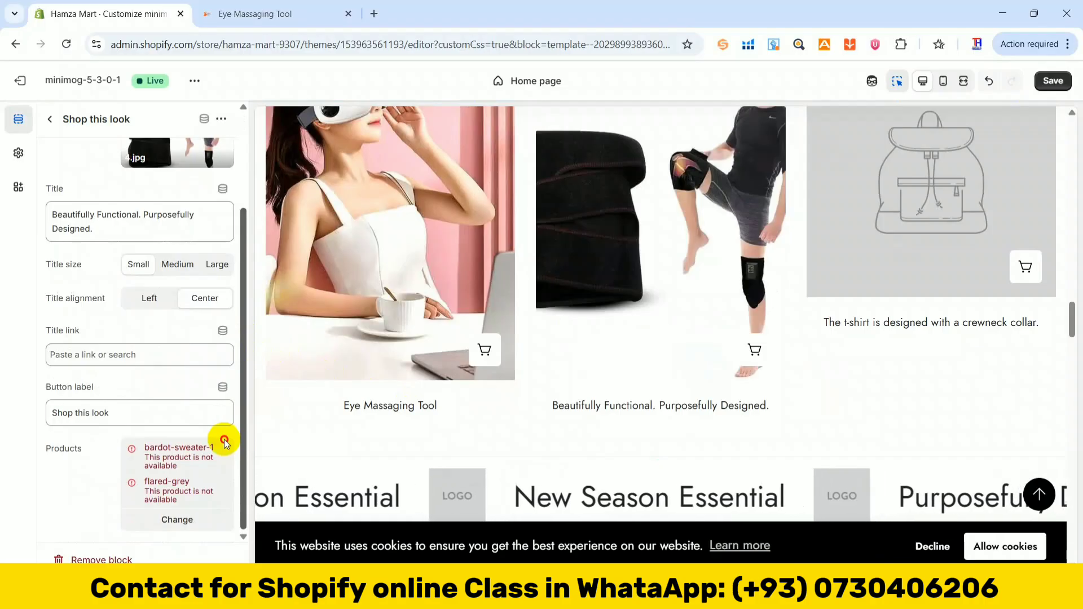
{"action": "left_click", "coordinate": [255, 13]}
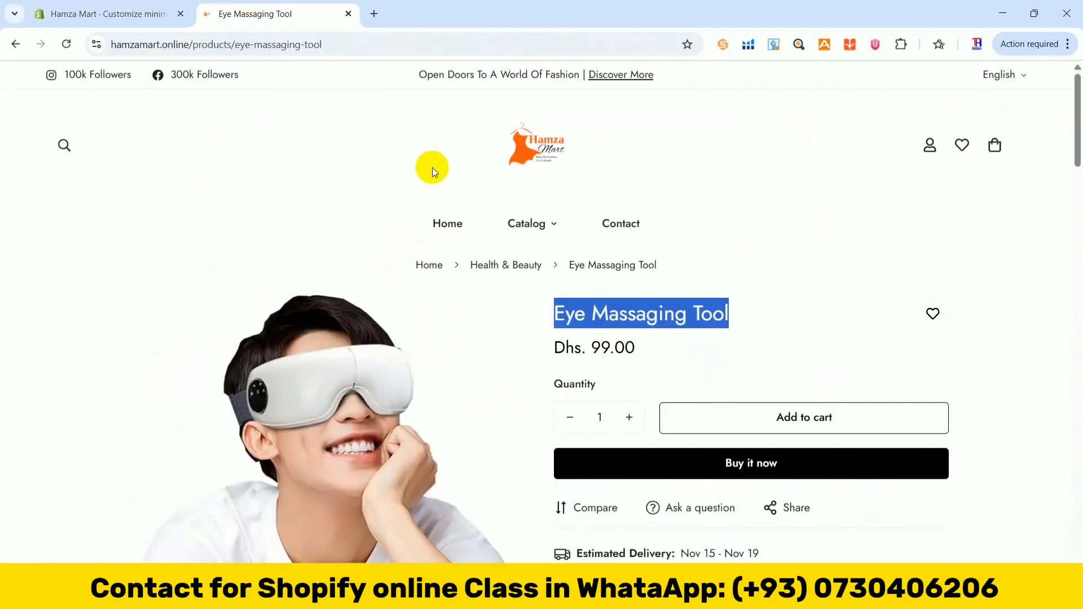
{"action": "left_click", "coordinate": [17, 44]}
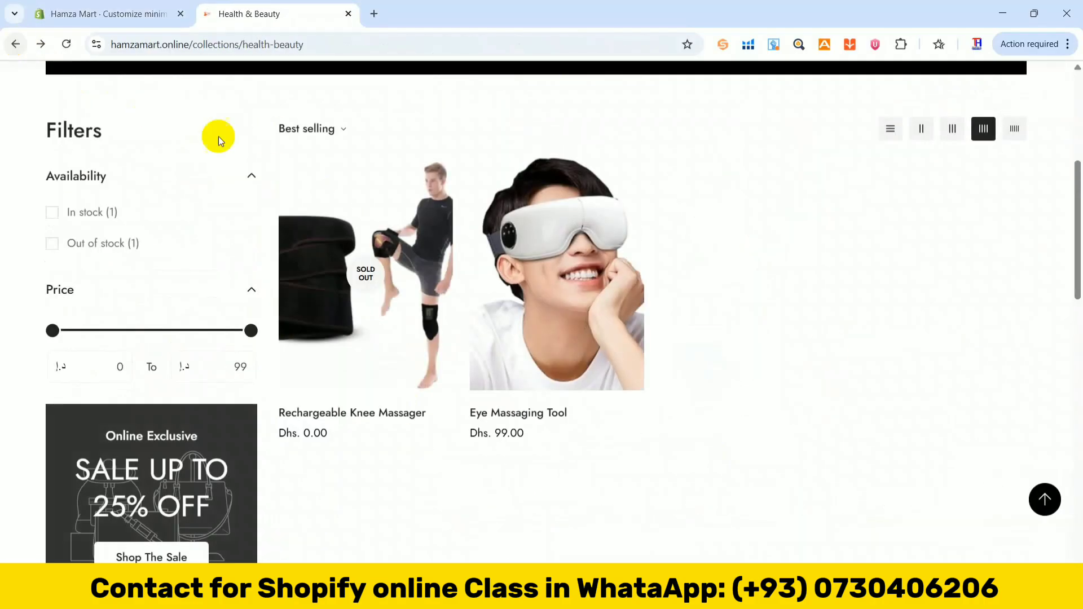
{"action": "left_click", "coordinate": [381, 248]}
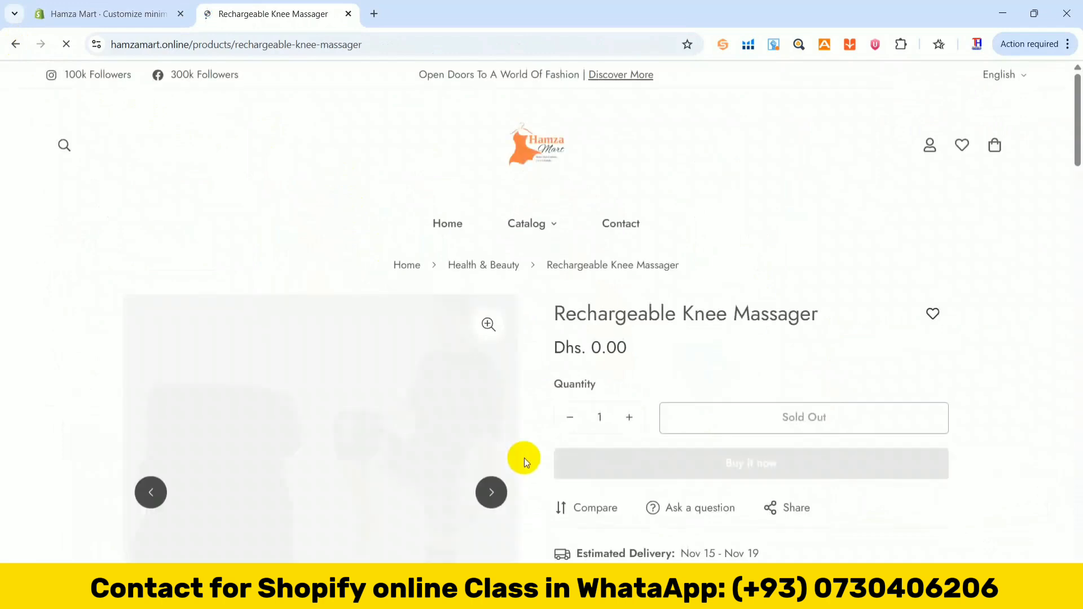
{"action": "left_click_drag", "start_coordinate": [557, 311], "coordinate": [793, 310]}
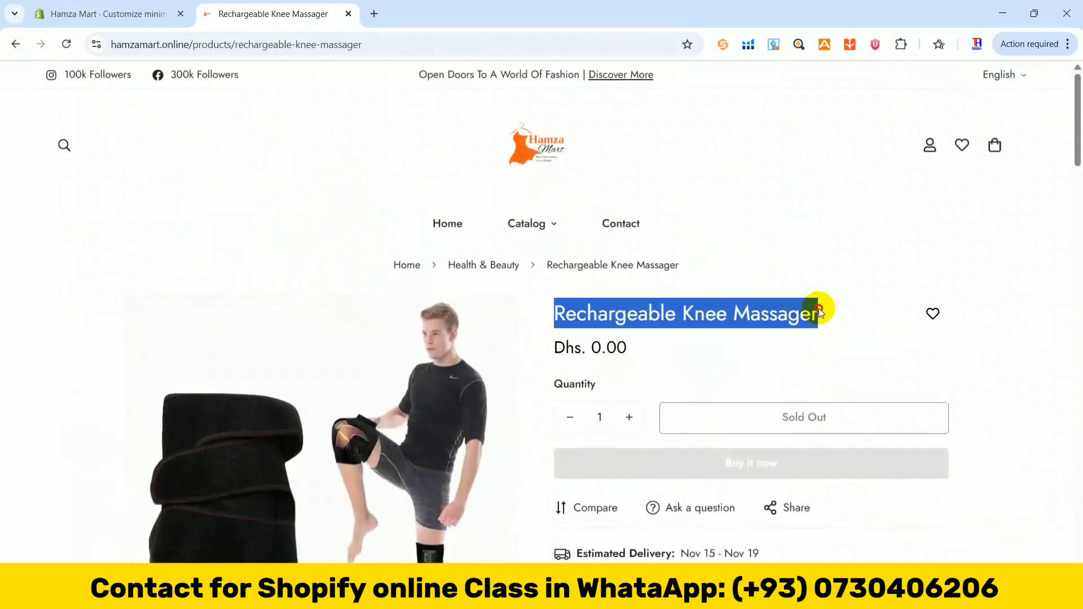
Replace the second look's title with Rechargeable Knee Massager and link the title to the Rechargeable Knee Massager product
{"action": "left_click", "coordinate": [150, 13]}
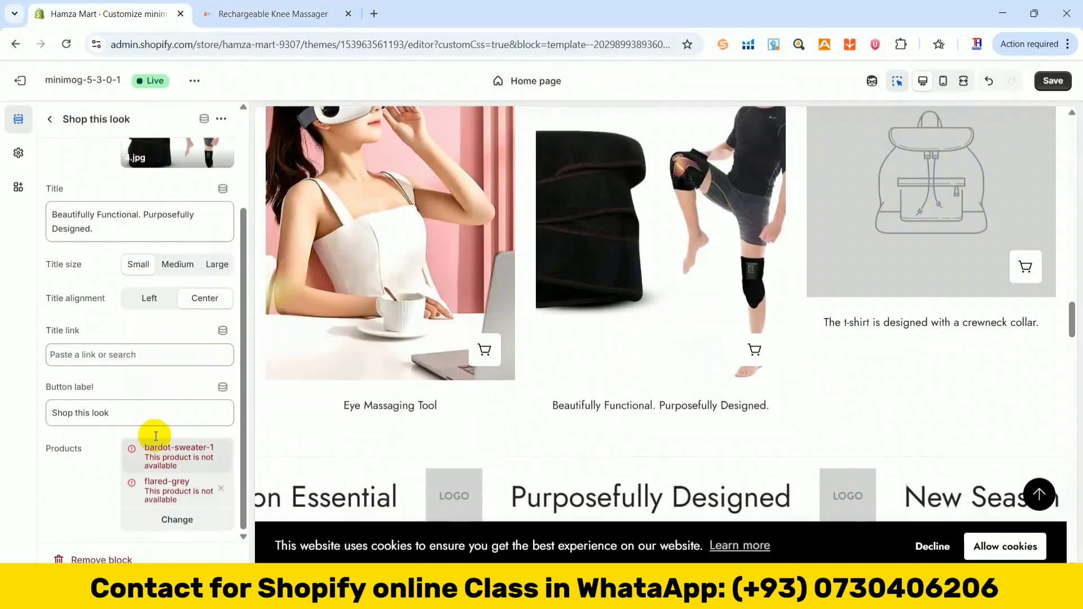
{"action": "left_click_drag", "start_coordinate": [112, 226], "coordinate": [44, 219]}
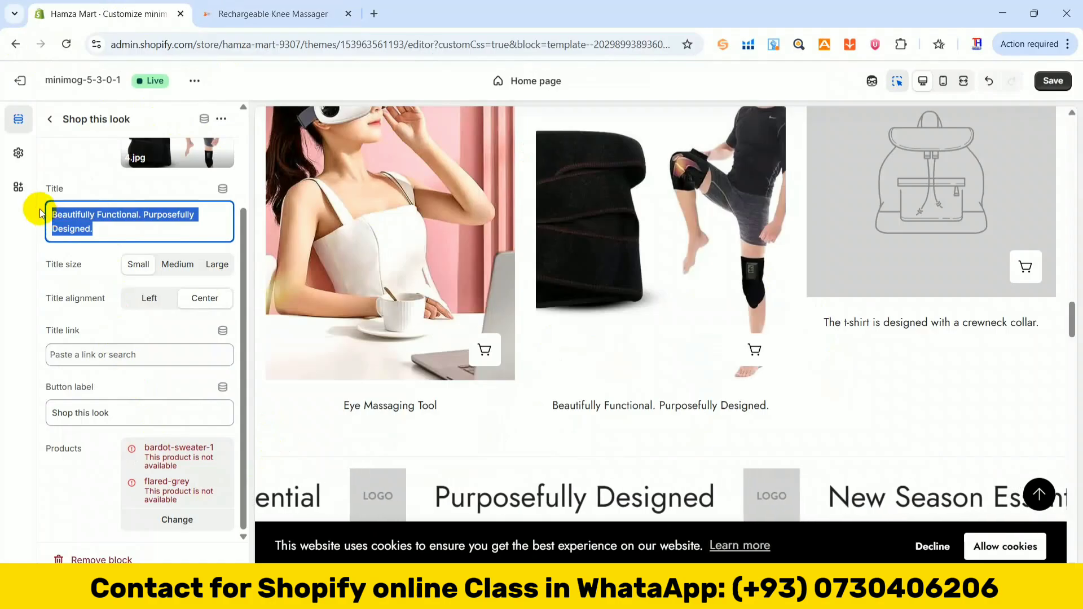
{"action": "type", "text": "Rechargeable Knee Massager"}
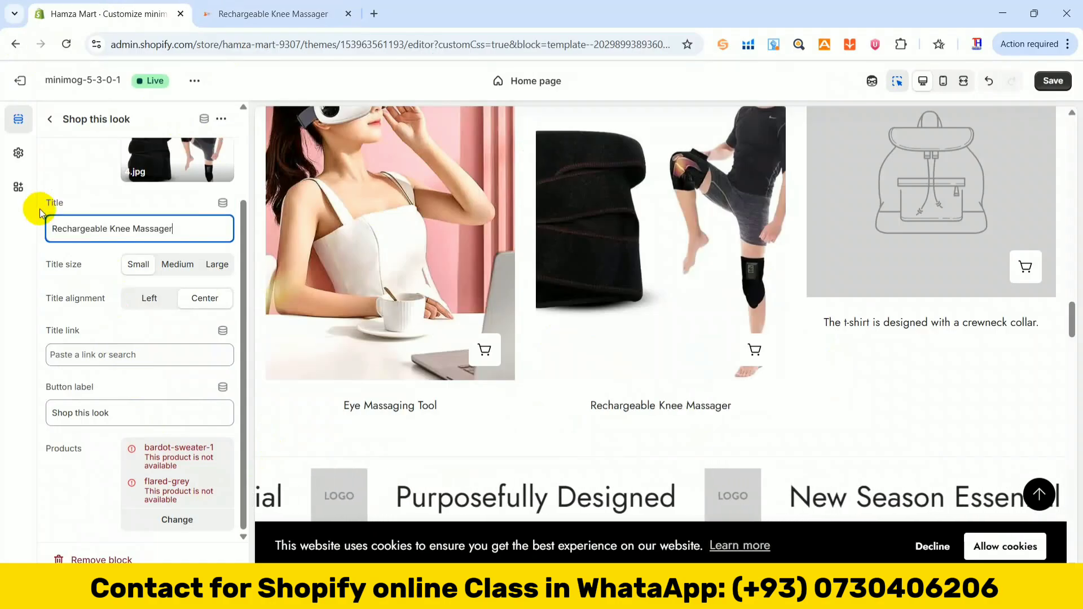
{"action": "left_click", "coordinate": [119, 355]}
{"action": "left_click", "coordinate": [115, 213]}
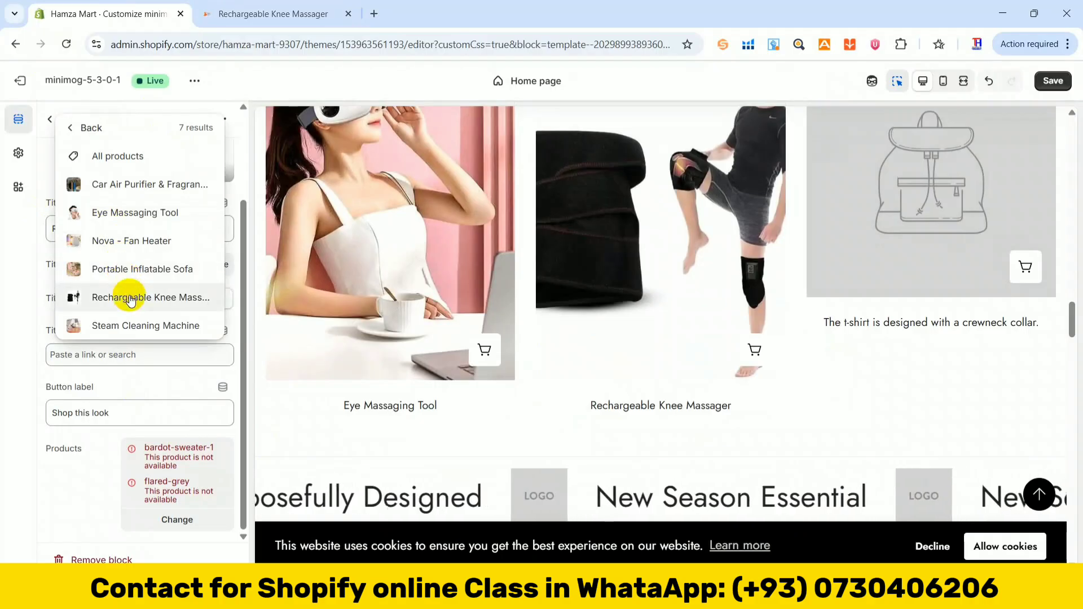
{"action": "left_click", "coordinate": [130, 299]}
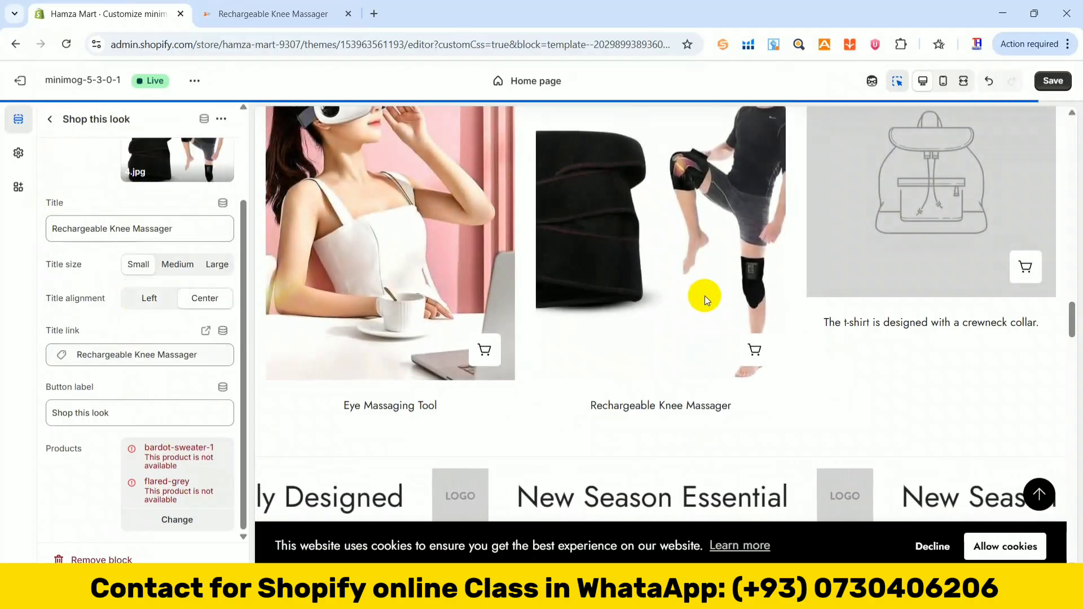
Set the image of the Lookbook section's third Shop this look block to the C-200007_10 steam cleaner WEBP file
{"action": "left_click", "coordinate": [48, 121]}
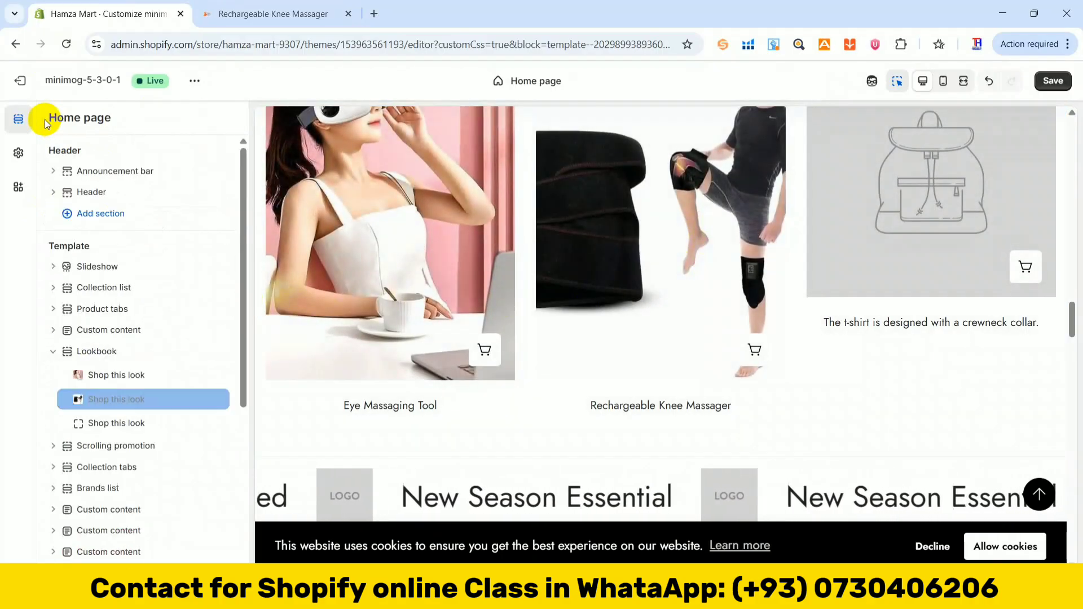
{"action": "left_click", "coordinate": [120, 423]}
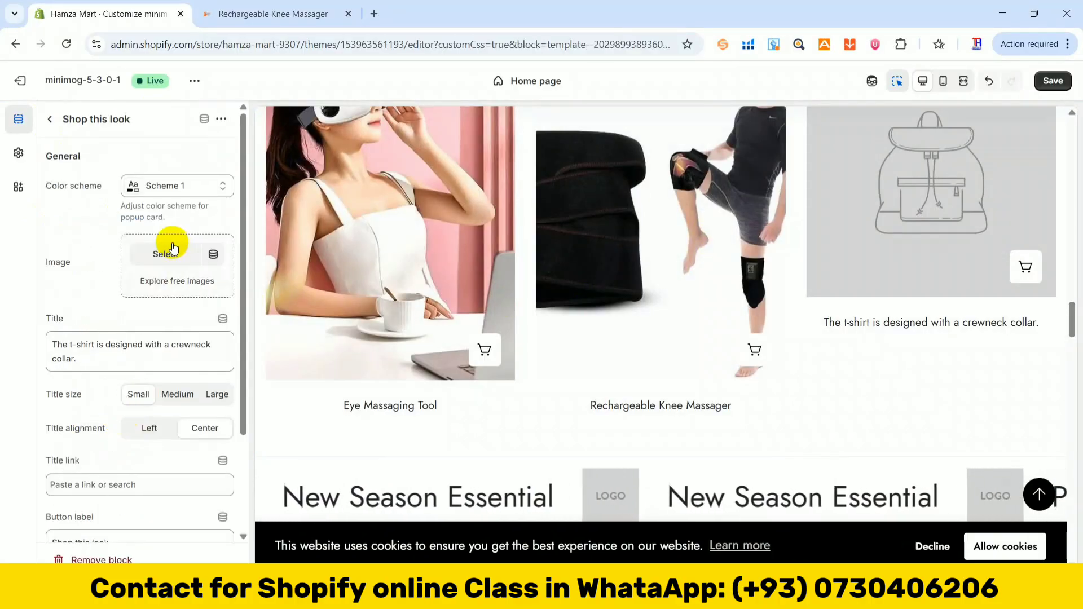
{"action": "left_click", "coordinate": [165, 255]}
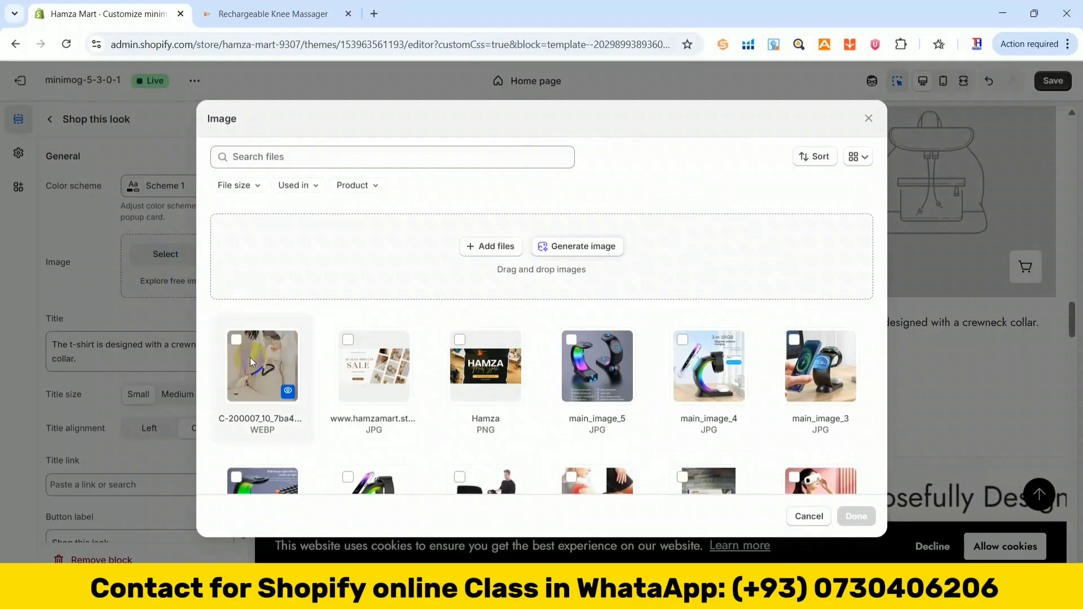
{"action": "left_click", "coordinate": [856, 516]}
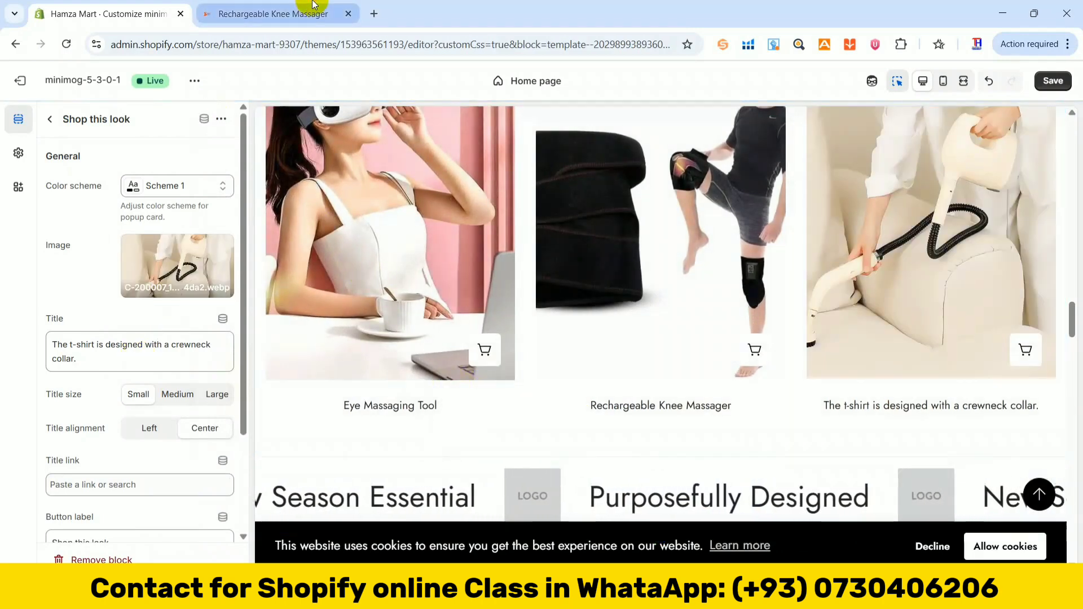
Open the Steam Cleaning Machine product from the storefront's Home & Kitchen collection and copy its name
{"action": "left_click", "coordinate": [299, 13]}
{"action": "mouse_move", "coordinate": [552, 226]}
{"action": "left_click", "coordinate": [543, 272]}
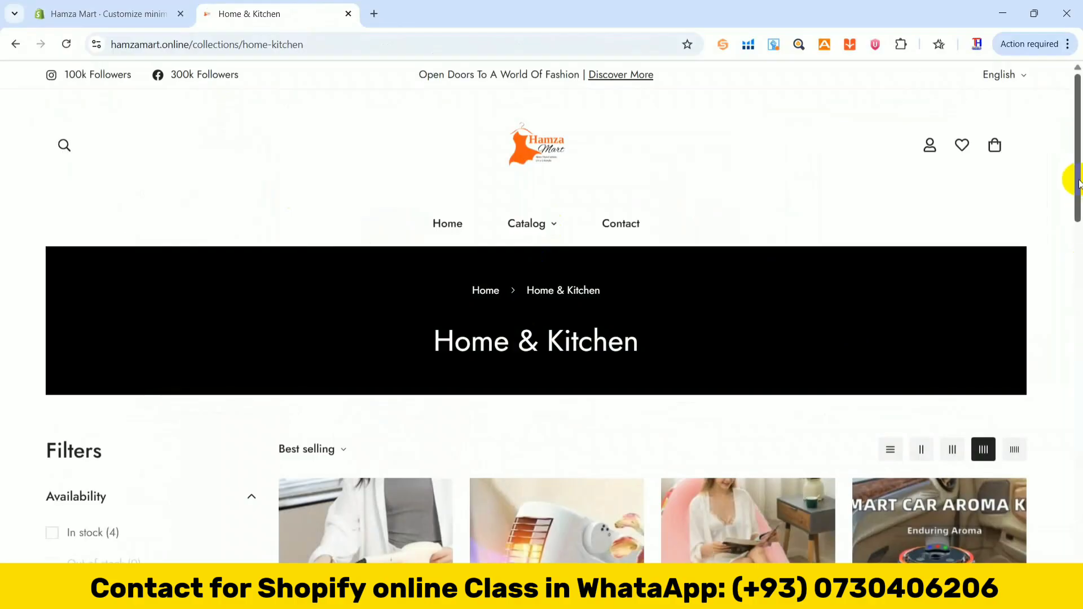
{"action": "left_click_drag", "start_coordinate": [1079, 184], "coordinate": [1075, 243]}
{"action": "left_click", "coordinate": [373, 339]}
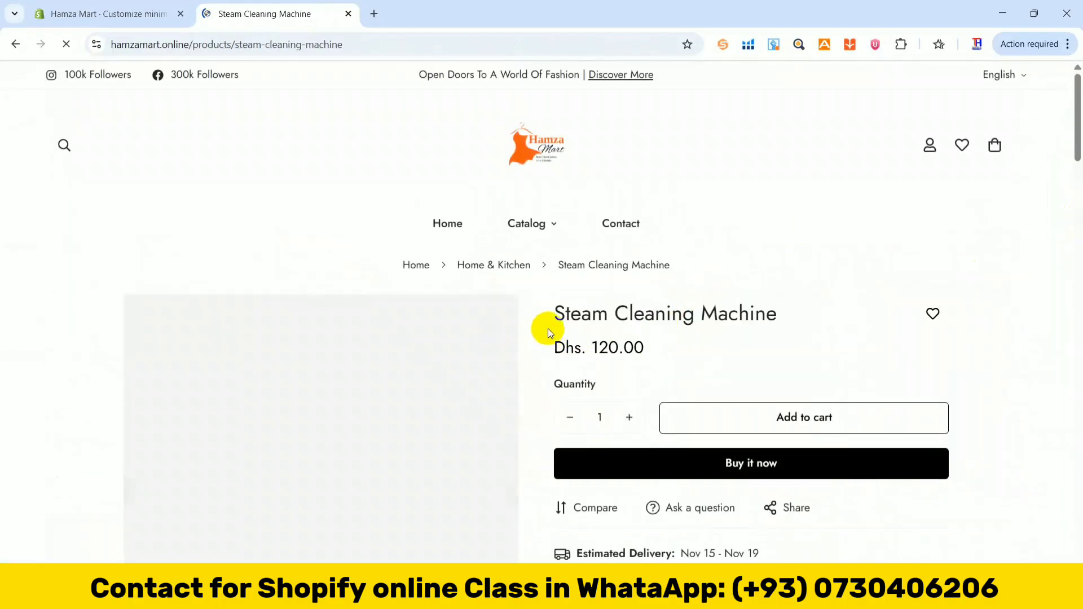
{"action": "left_click_drag", "start_coordinate": [553, 311], "coordinate": [797, 313]}
{"action": "key", "text": "ctrl+c"}
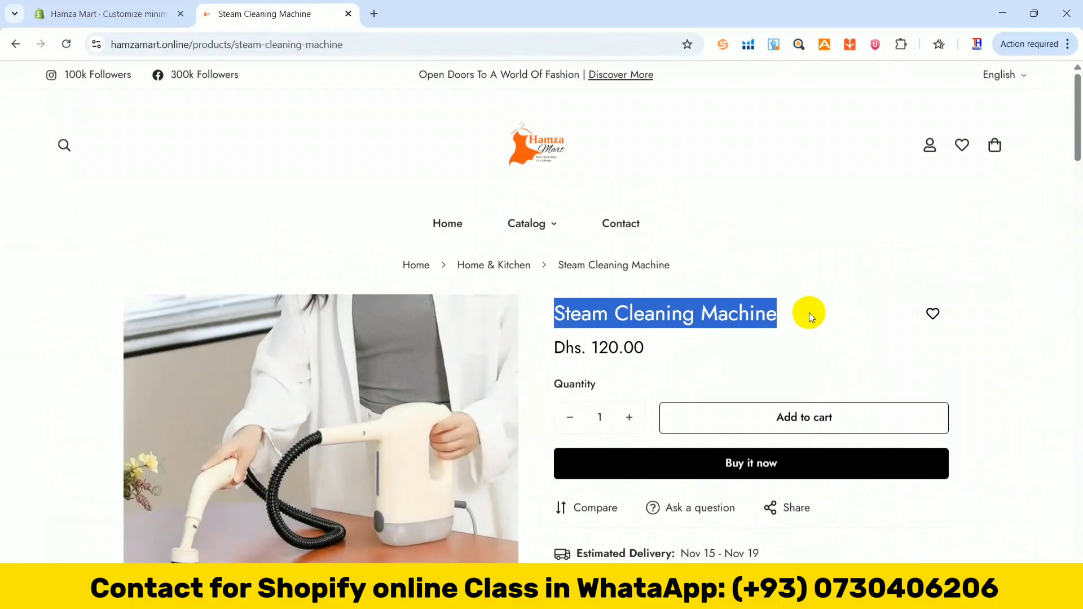
Replace the third look's title with Steam Cleaning Machine, link it to the Steam Cleaning Machine product, and save the theme
{"action": "left_click", "coordinate": [93, 14]}
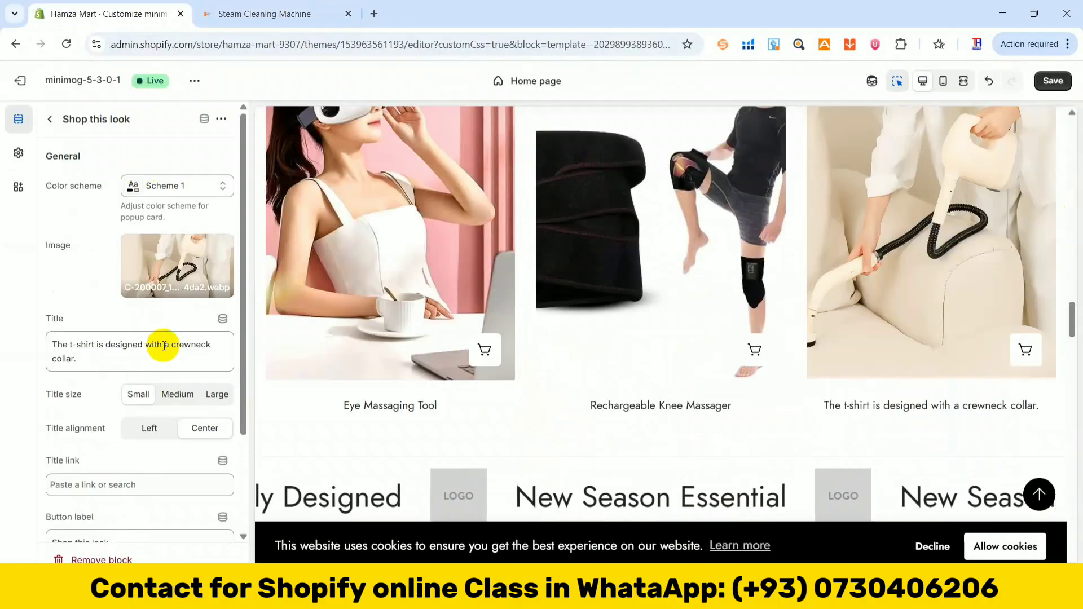
{"action": "left_click_drag", "start_coordinate": [168, 358], "coordinate": [34, 337]}
{"action": "key", "text": "ctrl+v"}
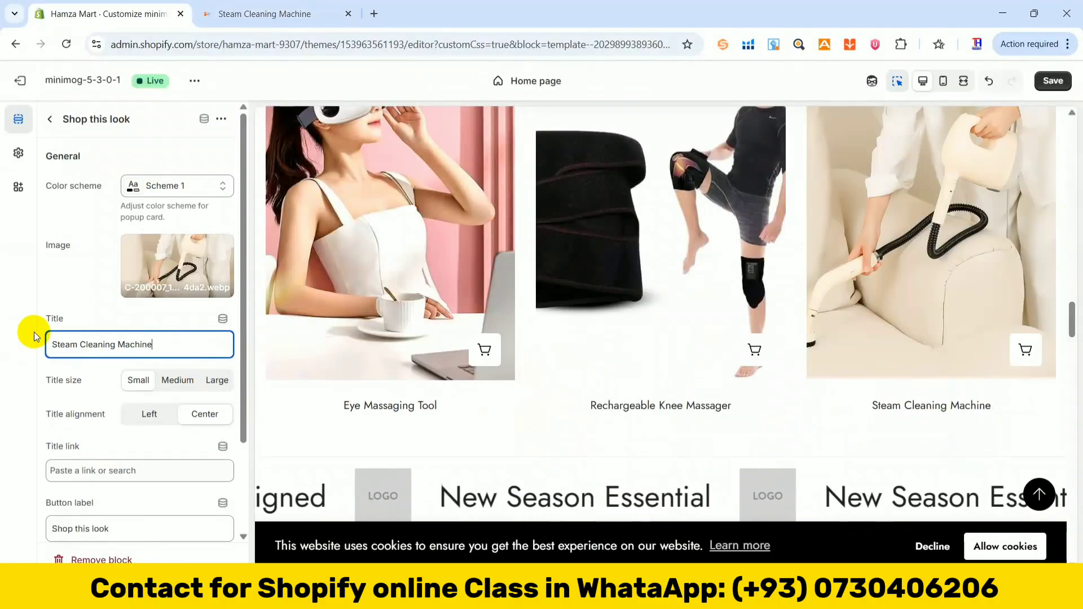
{"action": "left_click", "coordinate": [117, 473]}
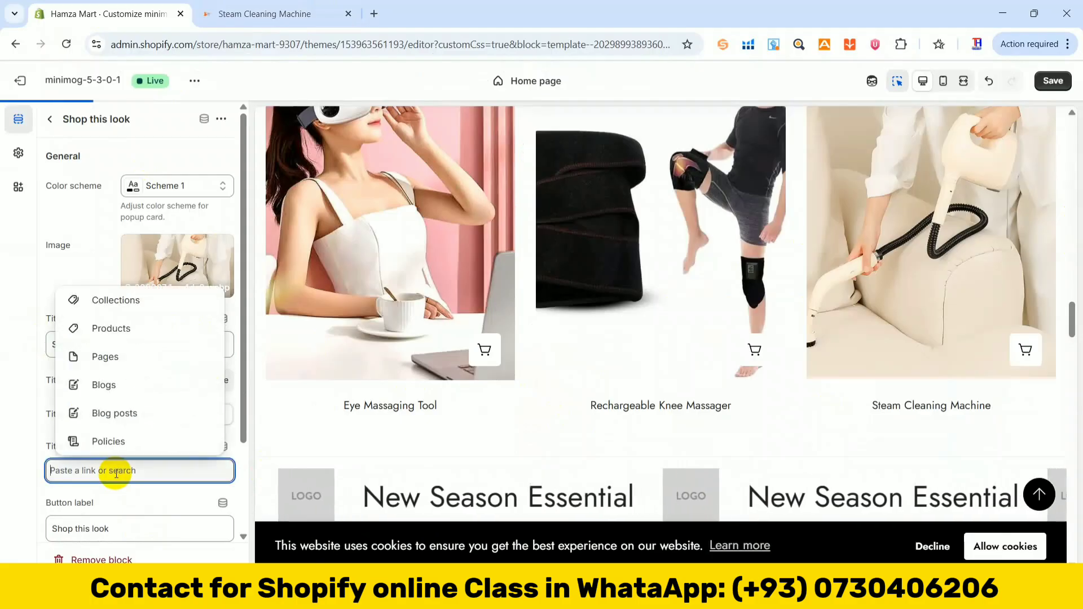
{"action": "left_click", "coordinate": [125, 331]}
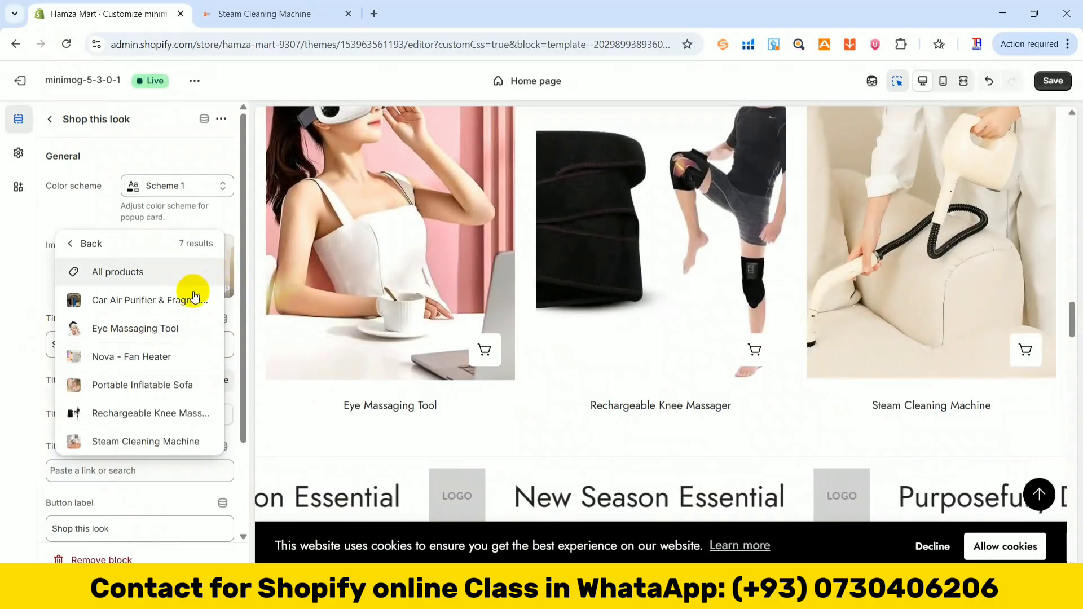
{"action": "left_click", "coordinate": [109, 444]}
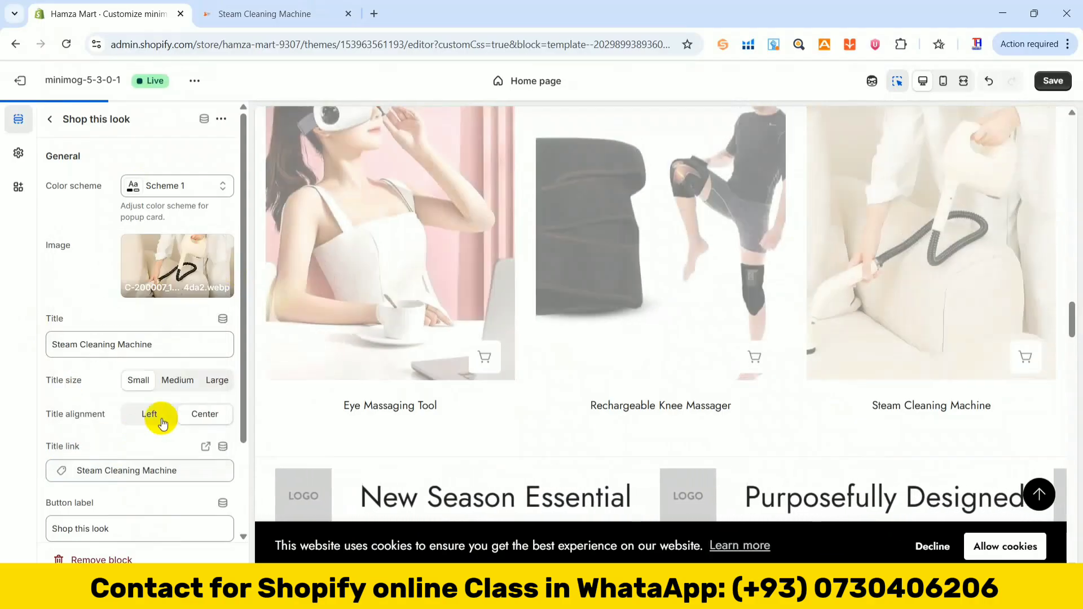
{"action": "left_click", "coordinate": [1049, 81]}
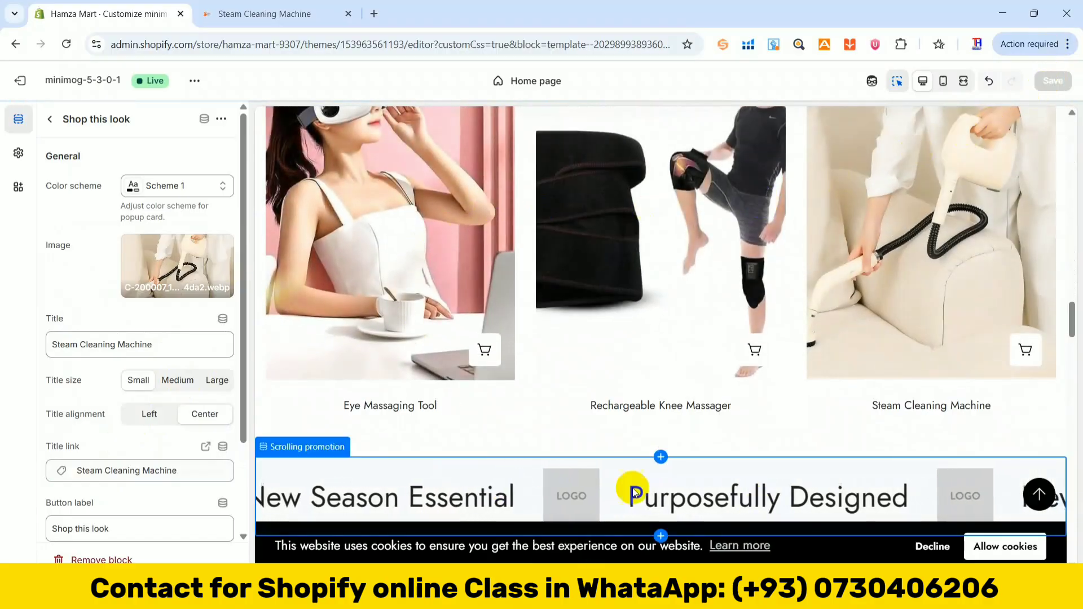
Reload the live storefront and check the updated Lookbook section on its home page
{"action": "left_click", "coordinate": [50, 119]}
{"action": "left_click", "coordinate": [265, 13]}
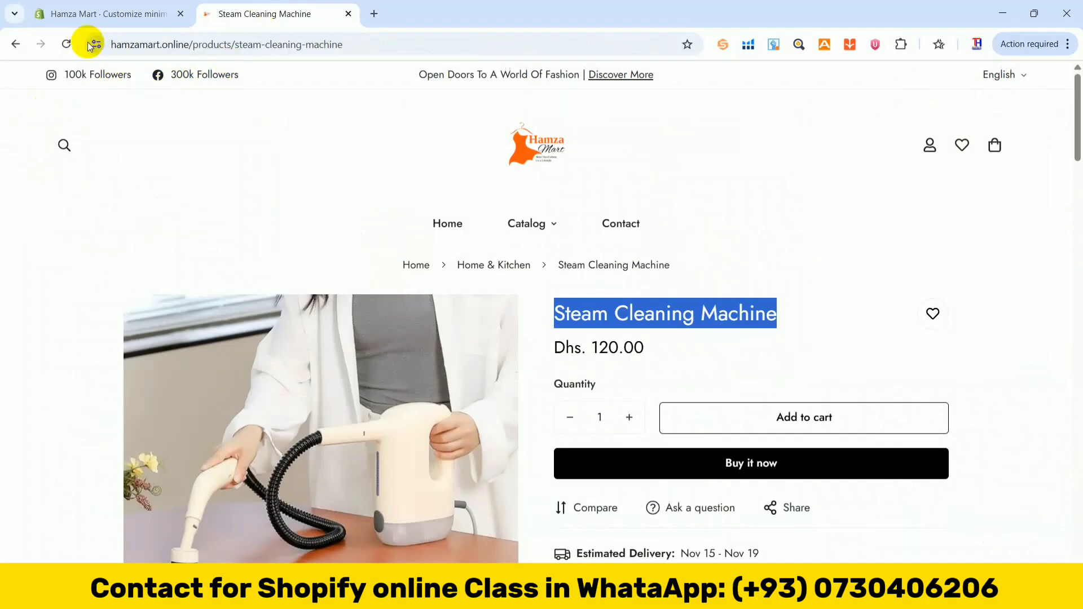
{"action": "left_click", "coordinate": [66, 45]}
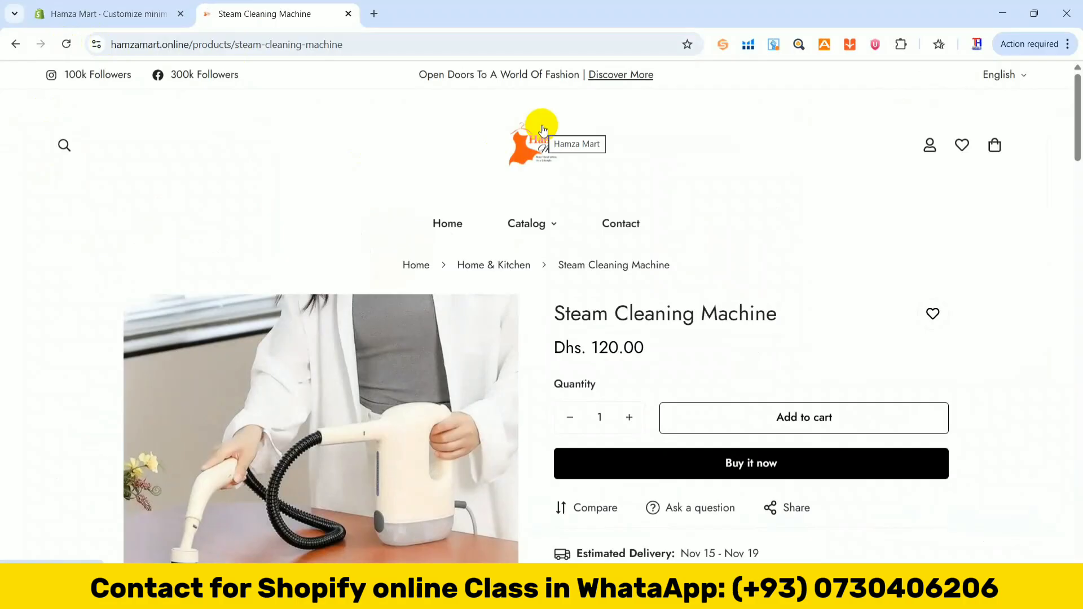
{"action": "left_click", "coordinate": [528, 145]}
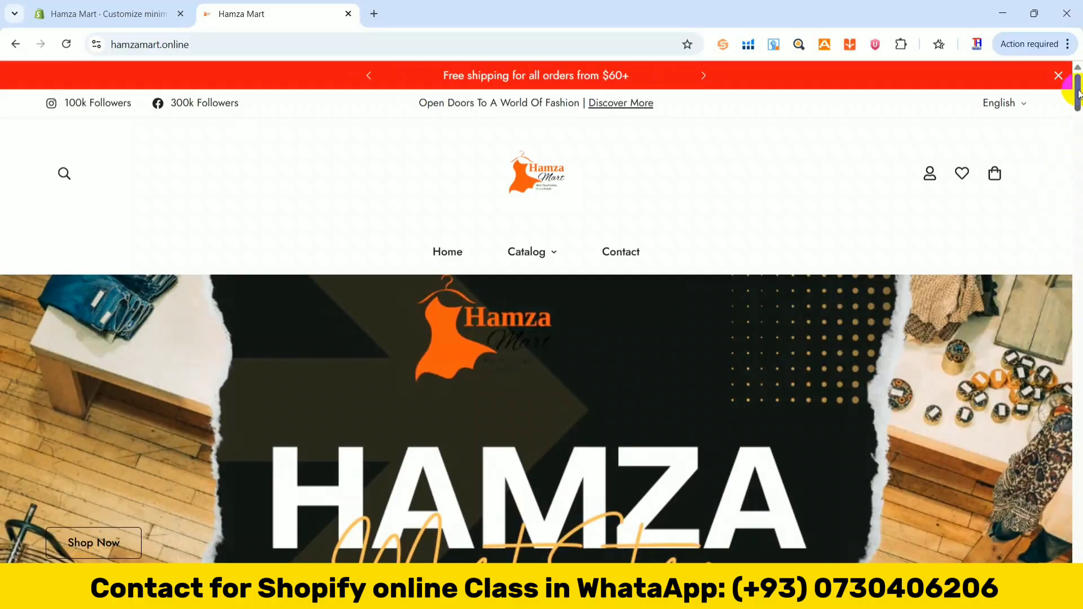
{"action": "left_click_drag", "start_coordinate": [1078, 93], "coordinate": [1078, 302]}
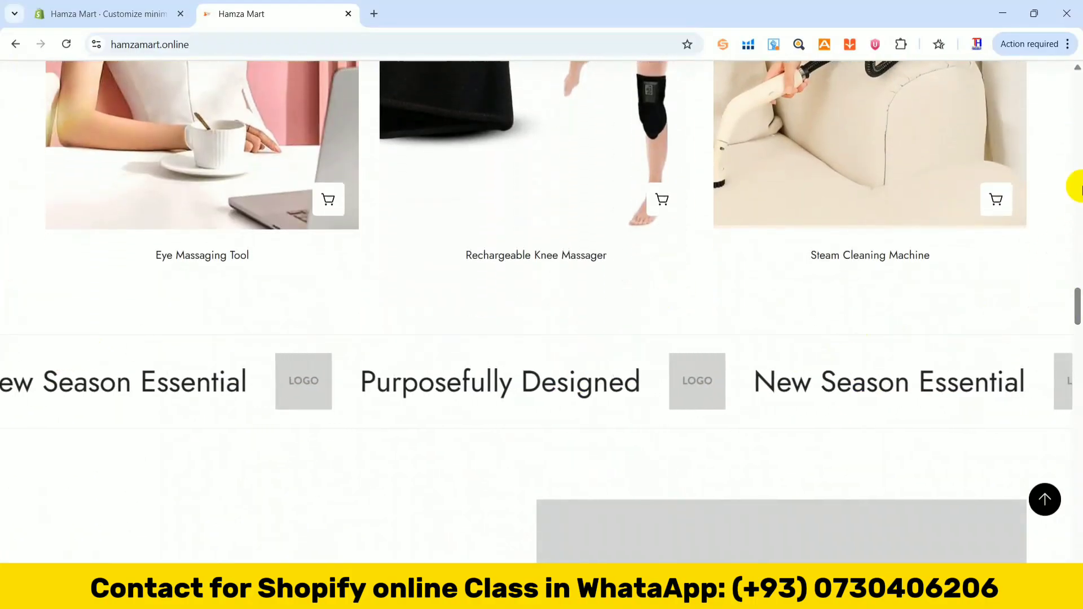
{"action": "left_click_drag", "start_coordinate": [1073, 282], "coordinate": [1076, 89]}
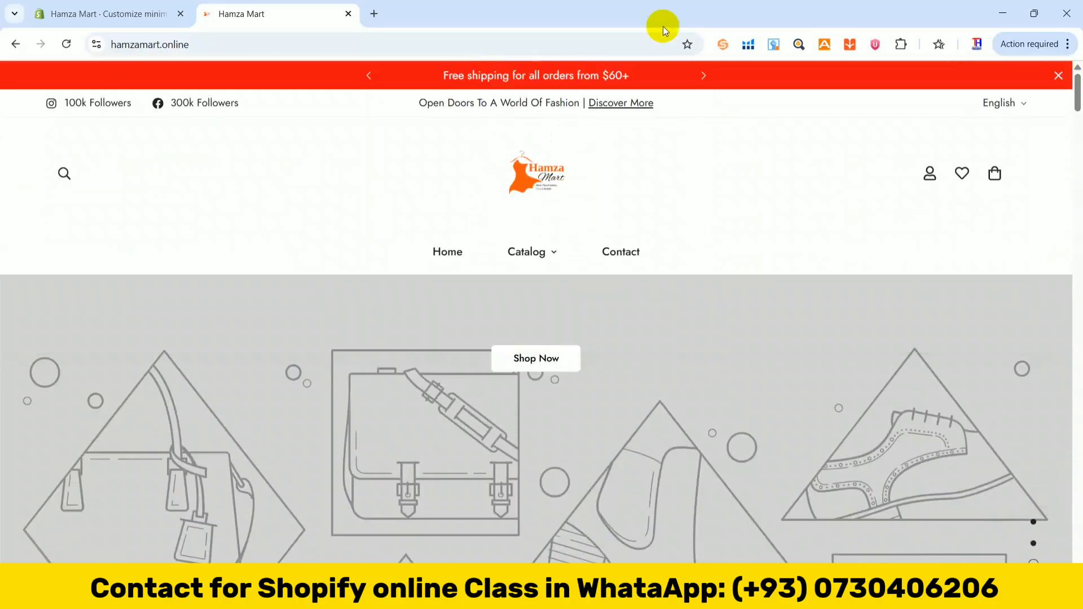
Back in the theme editor, move the Scrolling promotion section up to sit between Collection list and Product tabs
{"action": "left_click", "coordinate": [90, 5]}
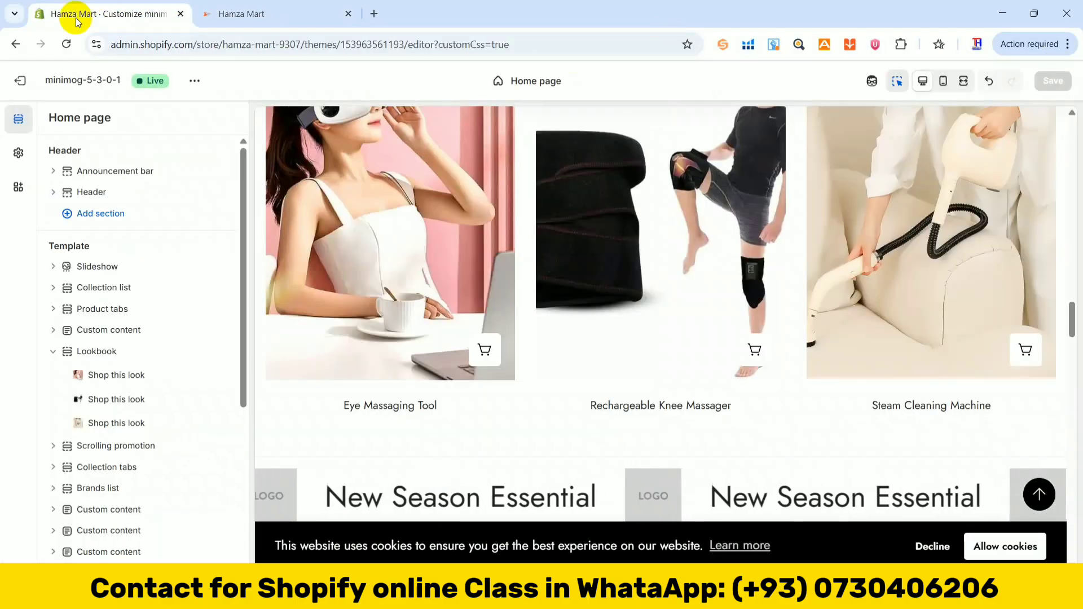
{"action": "left_click", "coordinate": [52, 350]}
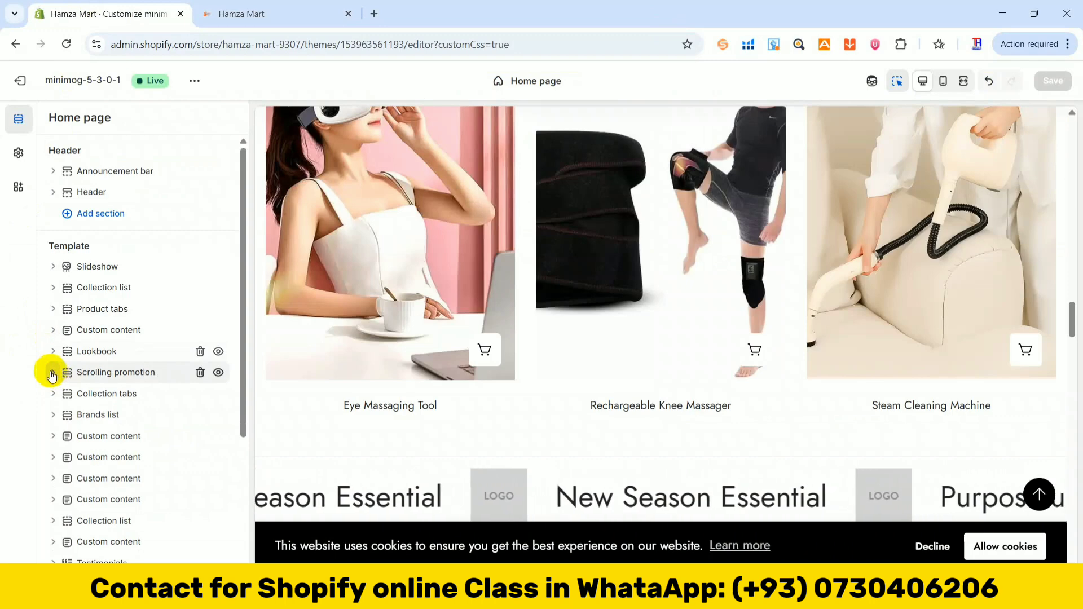
{"action": "left_click", "coordinate": [53, 373]}
{"action": "left_click", "coordinate": [68, 376]}
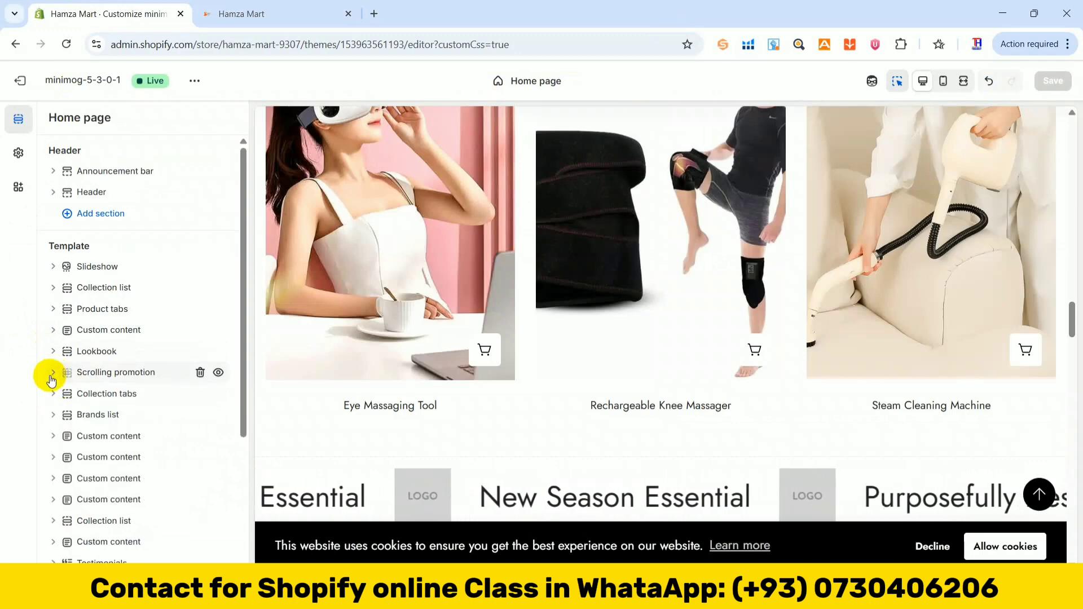
{"action": "left_click_drag", "start_coordinate": [69, 377], "coordinate": [68, 301]}
Upload Hamza Mart Logo from the Hamza Mart folder and set it as the Scrolling promotion's first image
{"action": "left_click", "coordinate": [66, 303]}
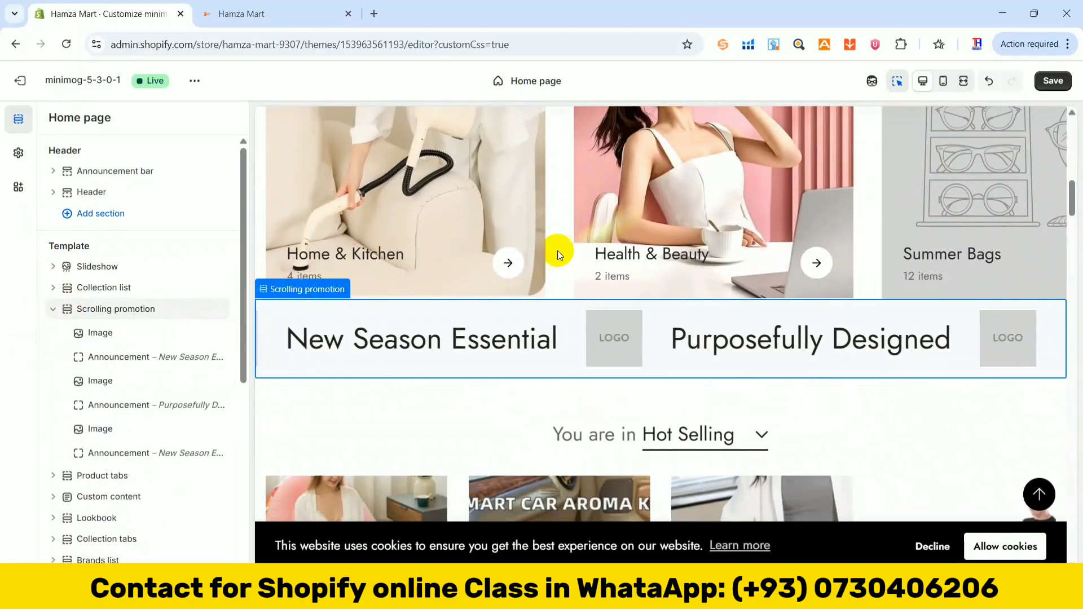
{"action": "left_click", "coordinate": [110, 337]}
{"action": "left_click", "coordinate": [161, 170]}
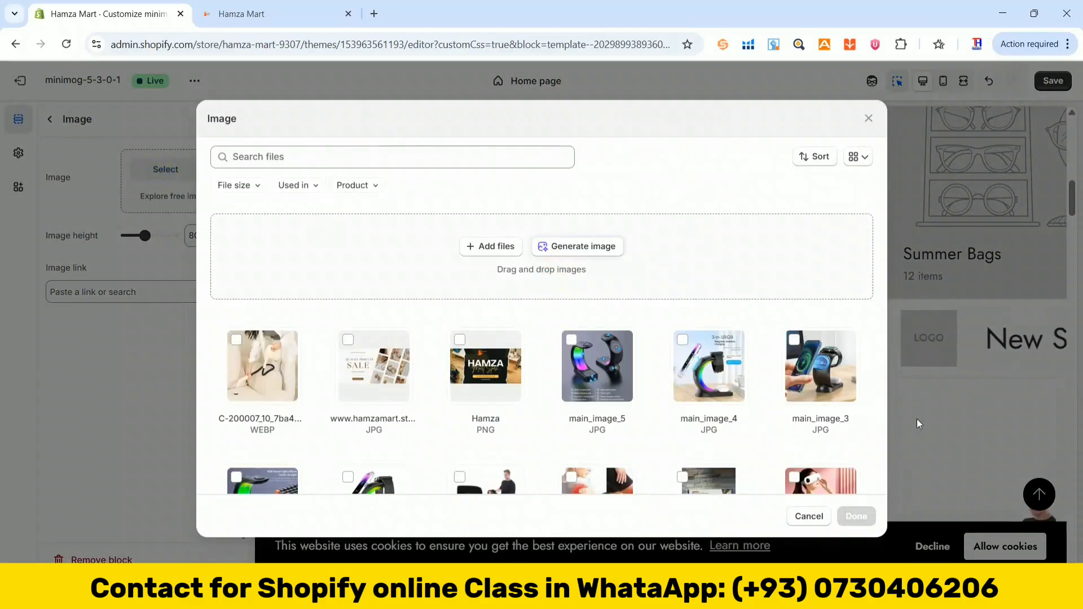
{"action": "left_click", "coordinate": [497, 246]}
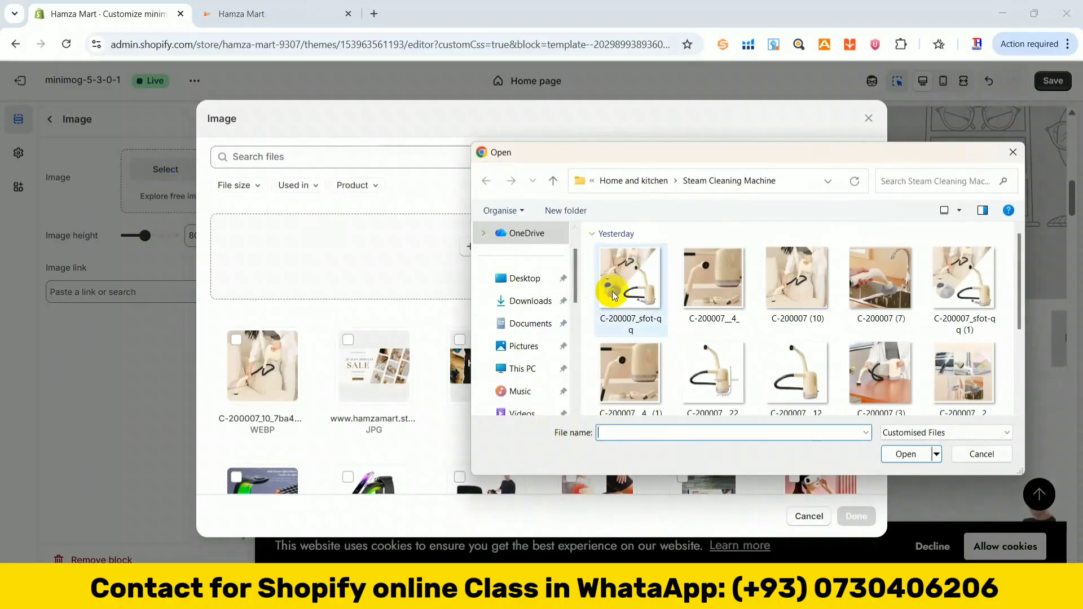
{"action": "left_click_drag", "start_coordinate": [575, 271], "coordinate": [575, 335]}
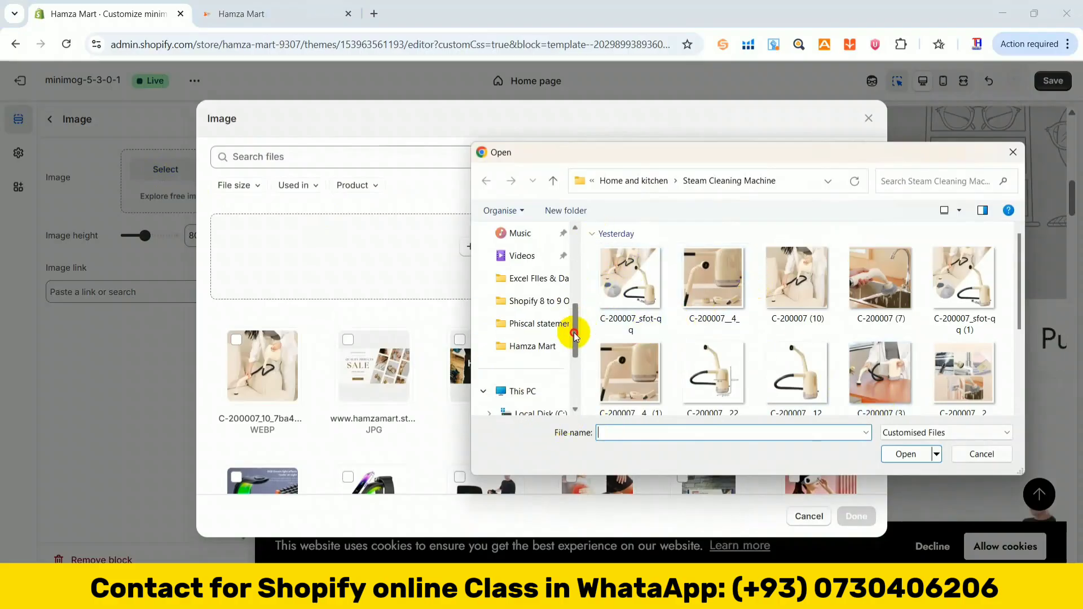
{"action": "left_click", "coordinate": [524, 354]}
{"action": "left_click", "coordinate": [881, 271]}
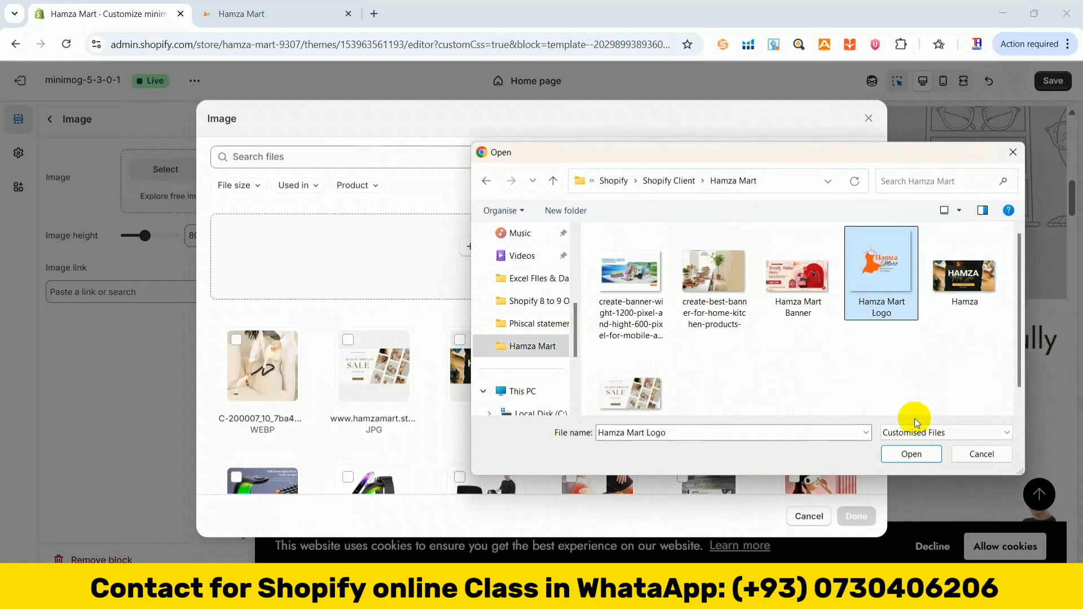
{"action": "left_click", "coordinate": [911, 454]}
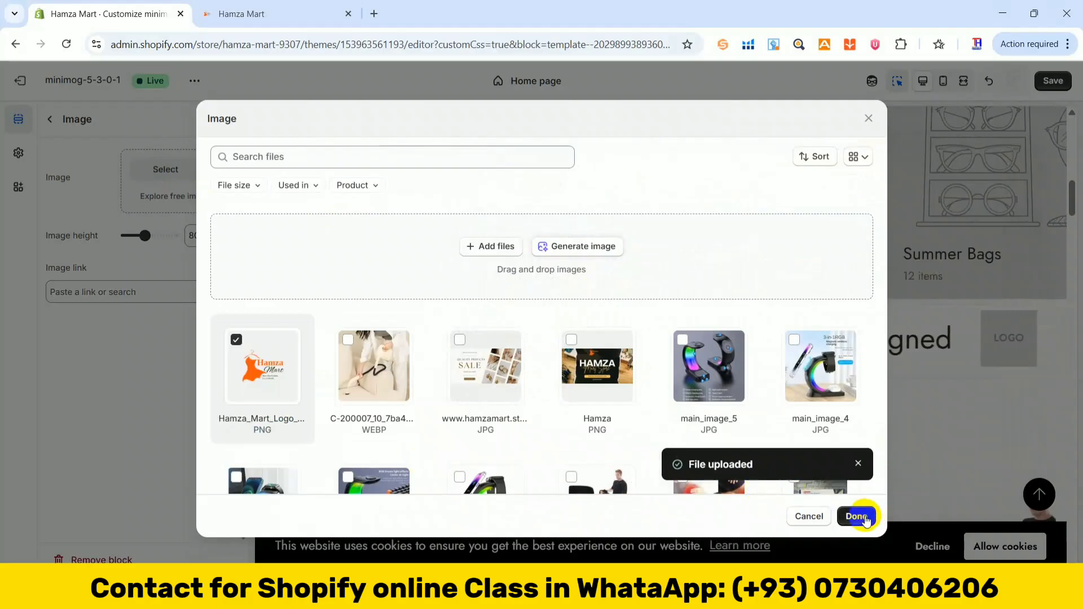
{"action": "left_click", "coordinate": [867, 518]}
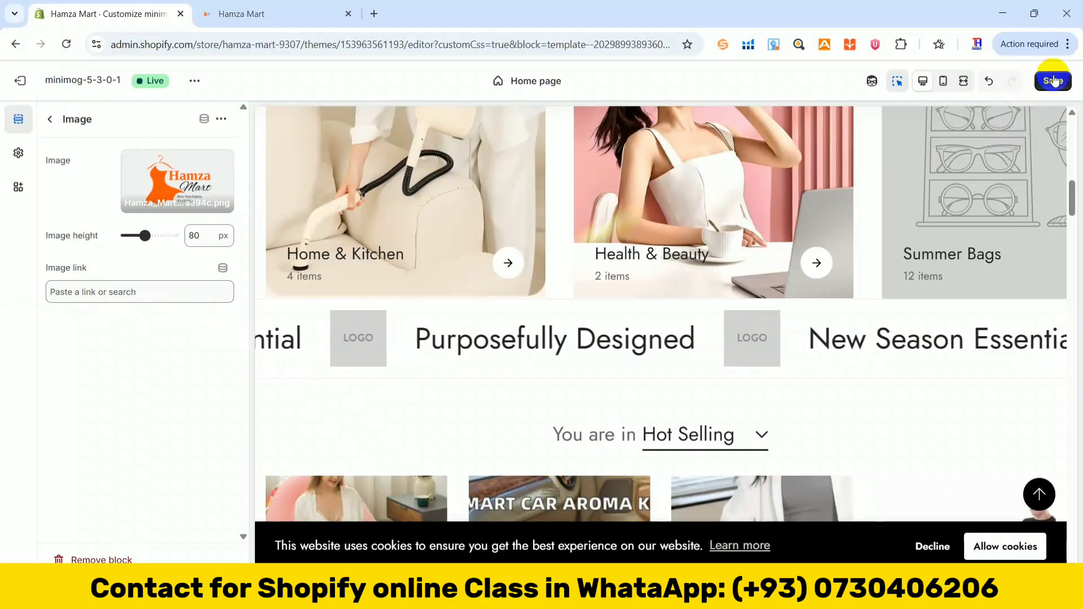
Replace the Scrolling promotion's first announcement text with "Free Shipping All over UAE!", set its text size to 30 px, and save
{"action": "left_click", "coordinate": [52, 123]}
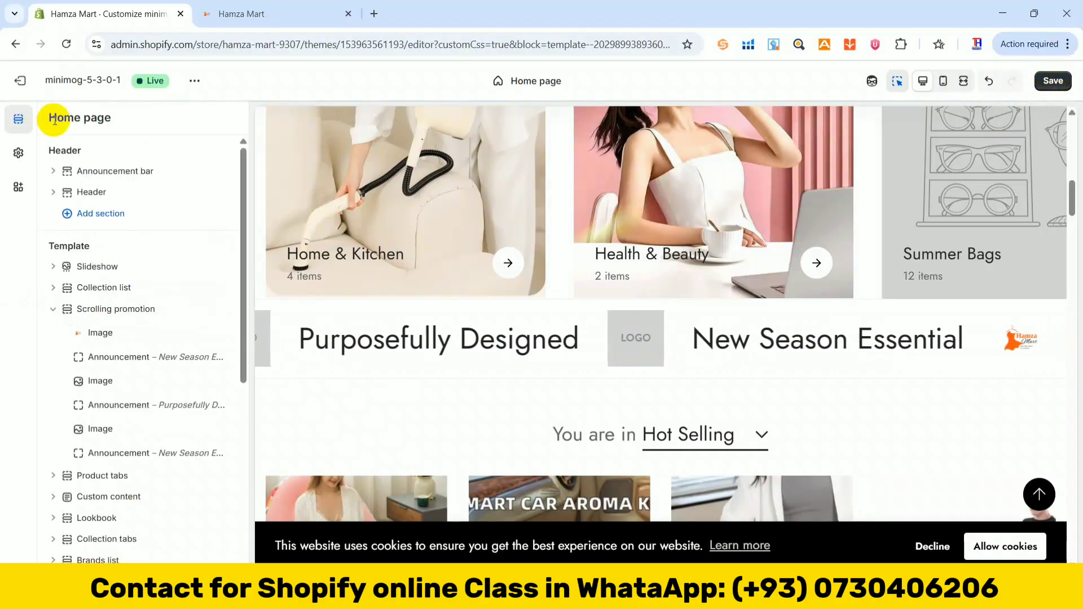
{"action": "left_click", "coordinate": [120, 360]}
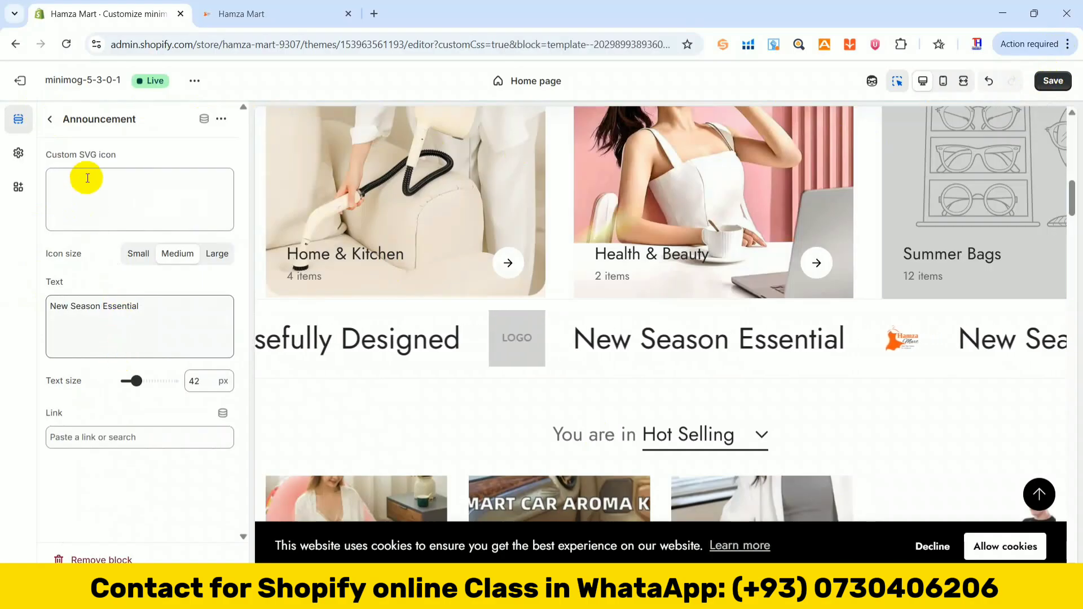
{"action": "left_click_drag", "start_coordinate": [148, 306], "coordinate": [10, 299]}
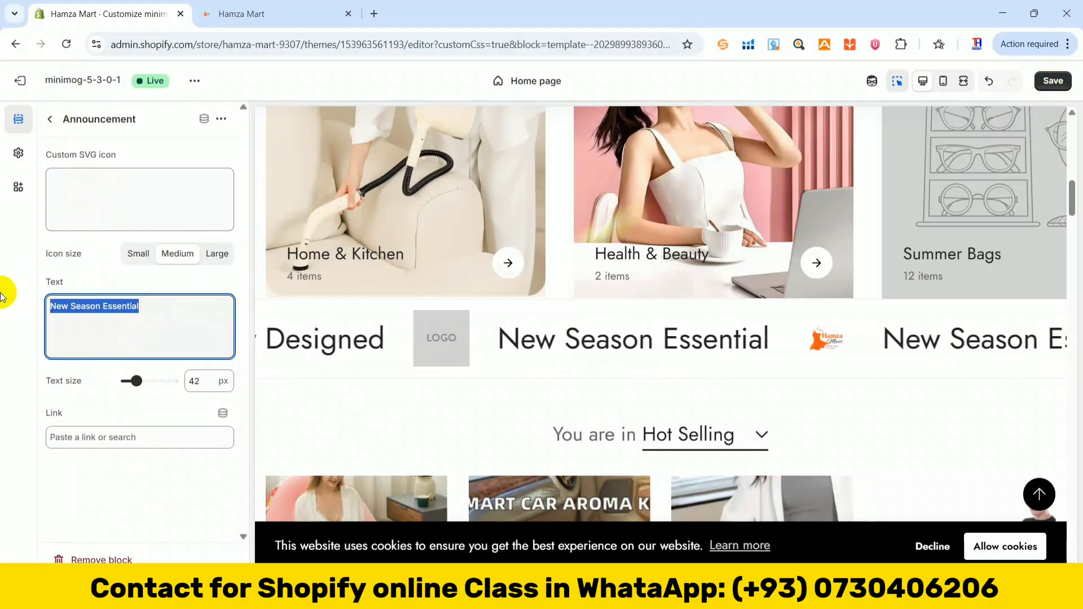
{"action": "type", "text": "Free Shipping All over U"}
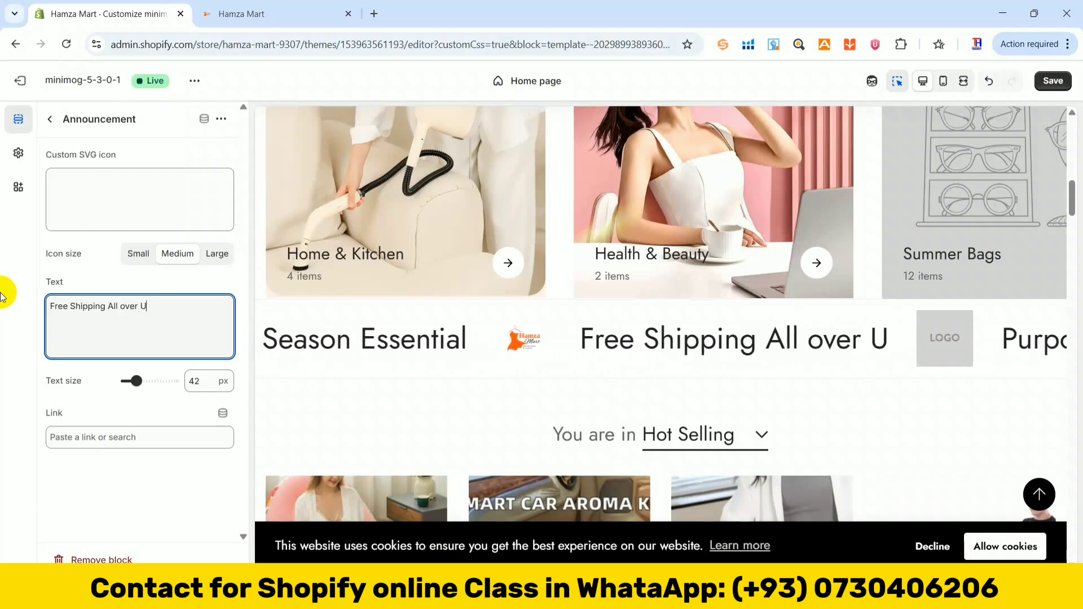
{"action": "type", "text": "AE!"}
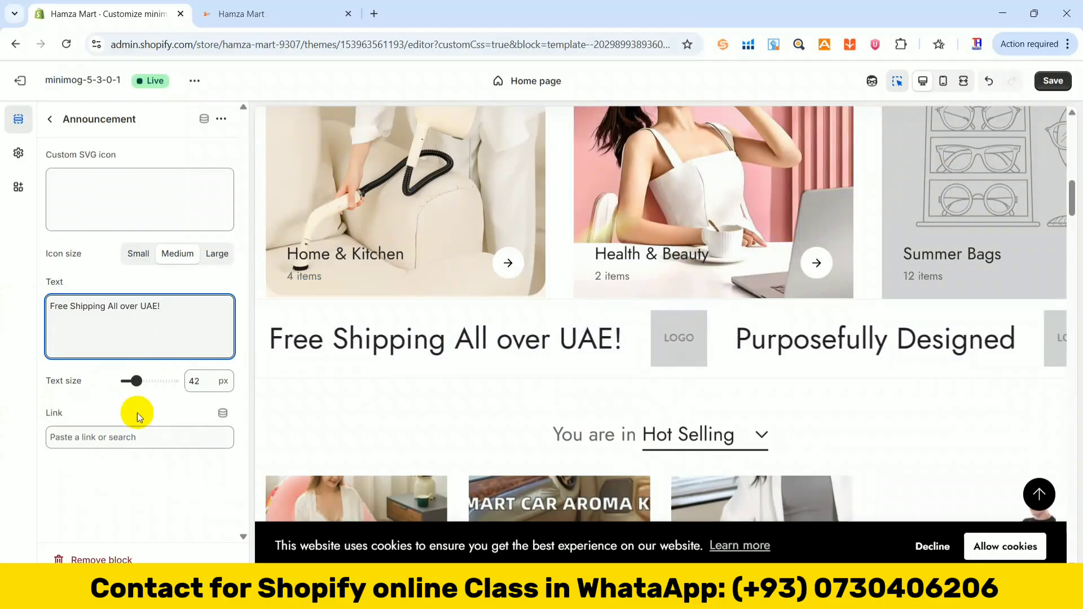
{"action": "left_click_drag", "start_coordinate": [136, 382], "coordinate": [132, 382]}
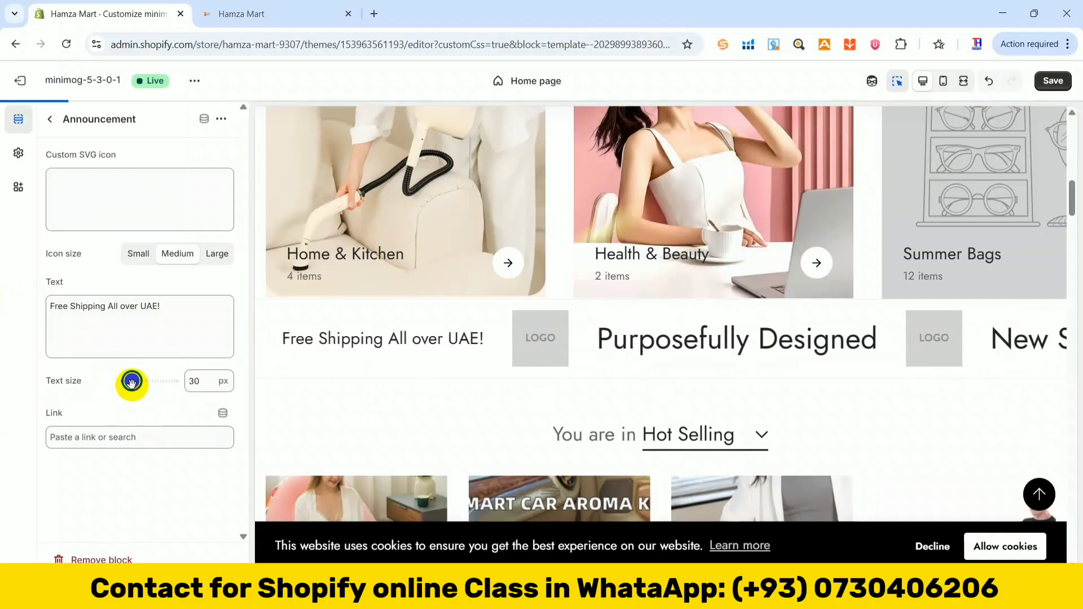
{"action": "left_click", "coordinate": [1051, 81]}
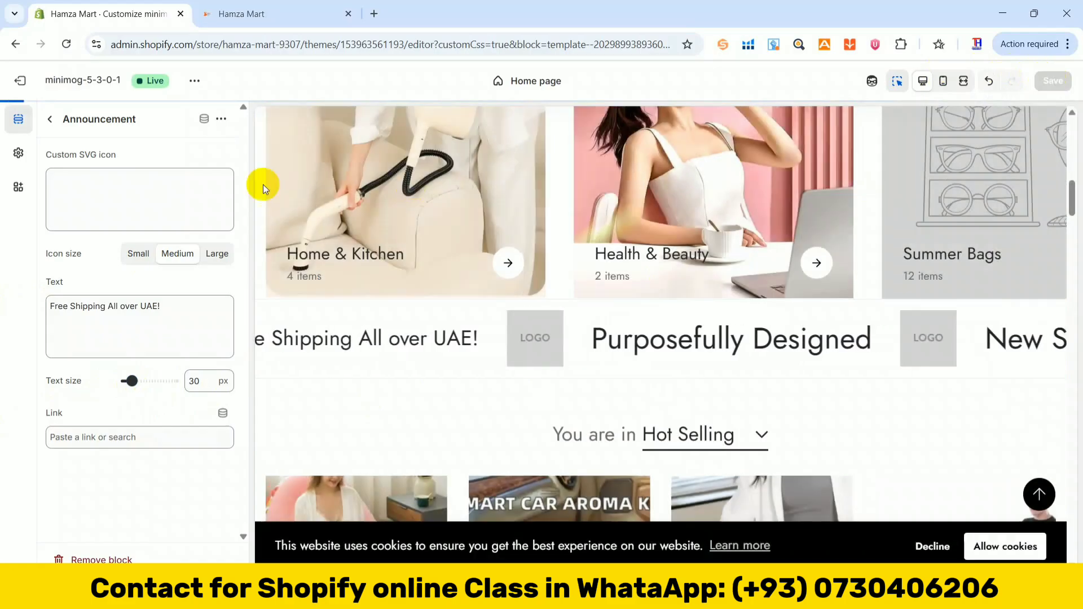
Set the existing Hamza_Mart_Logo file as the Scrolling promotion's second image
{"action": "left_click", "coordinate": [52, 121]}
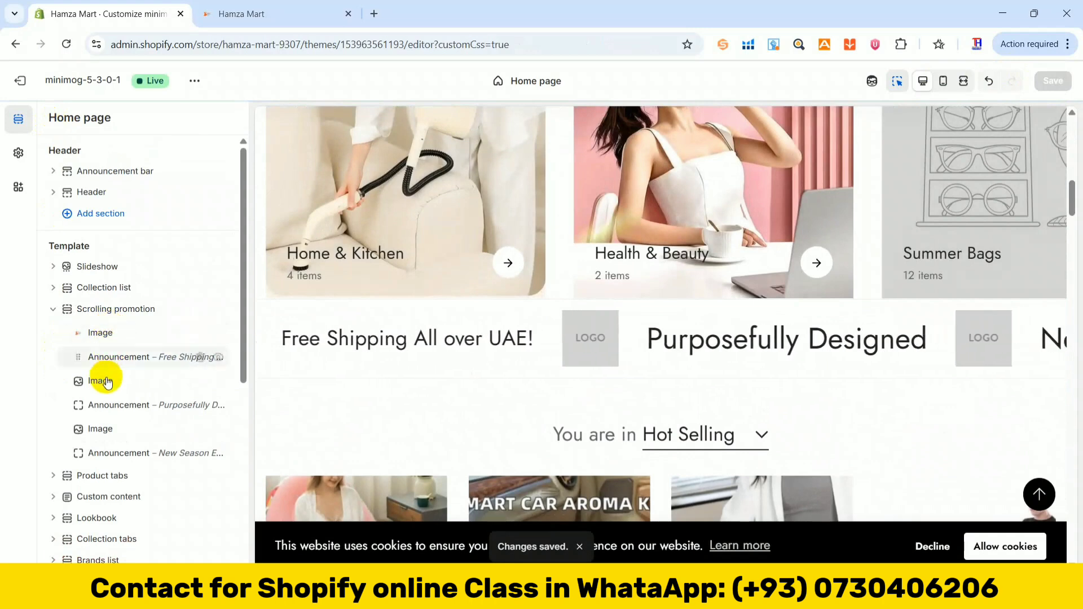
{"action": "left_click", "coordinate": [110, 382]}
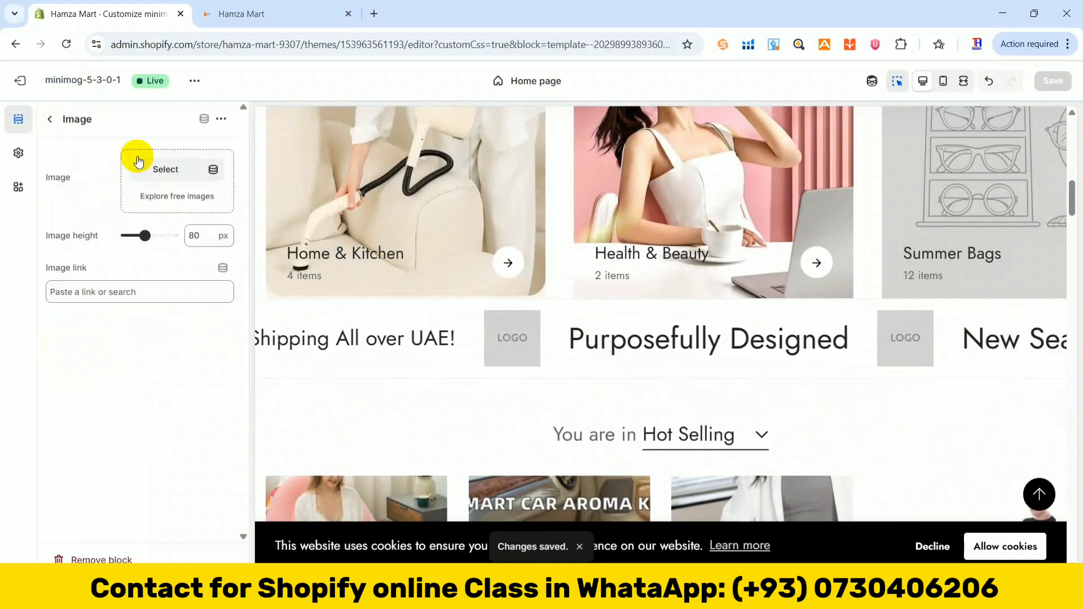
{"action": "left_click", "coordinate": [147, 166]}
{"action": "left_click", "coordinate": [242, 382]}
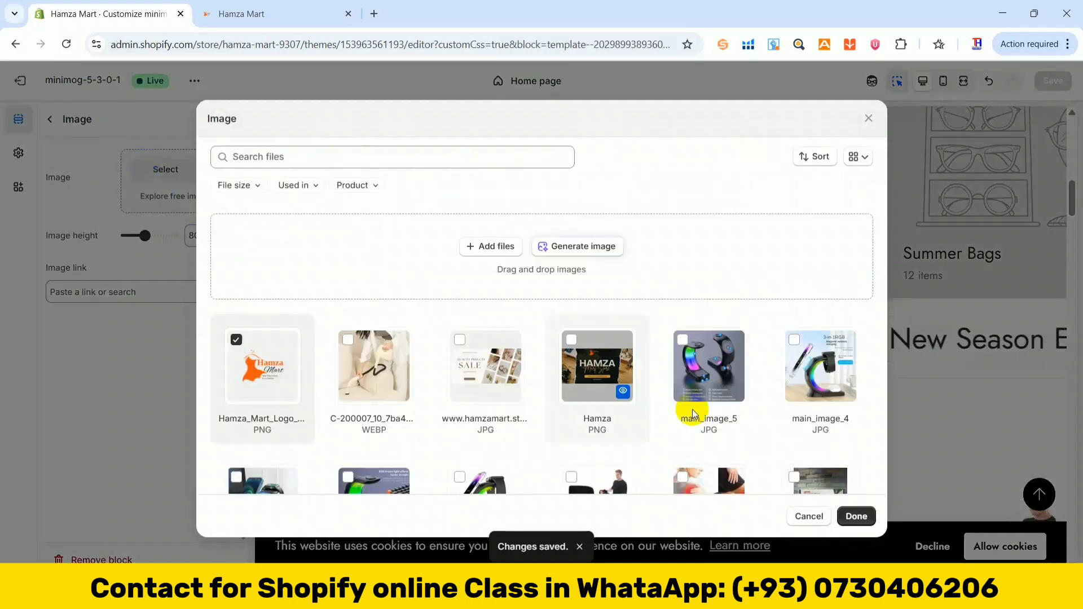
{"action": "left_click", "coordinate": [856, 517]}
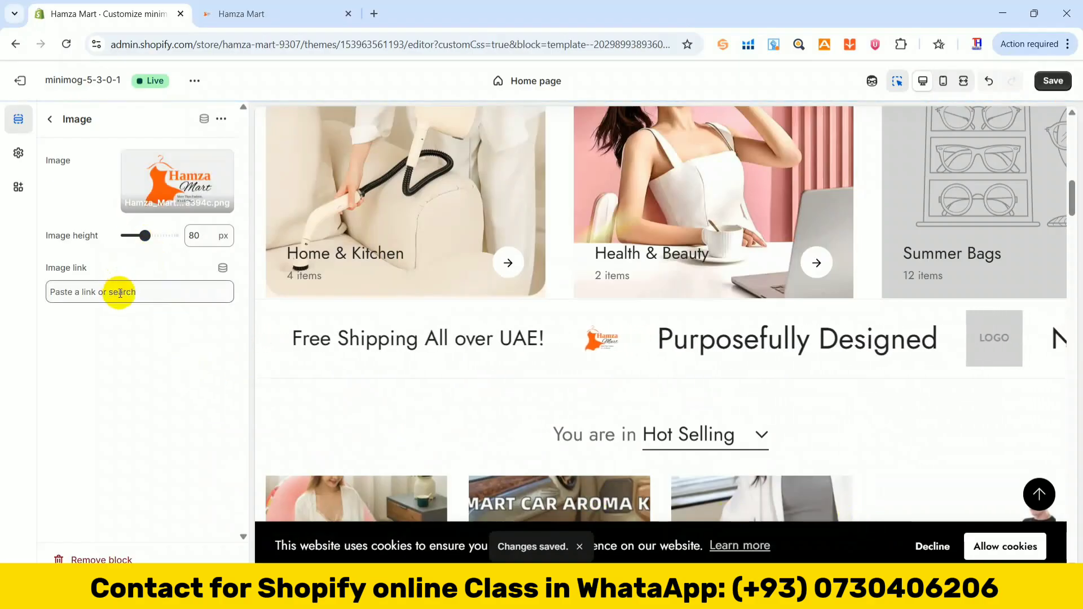
{"action": "left_click", "coordinate": [120, 293]}
{"action": "left_click", "coordinate": [147, 365]}
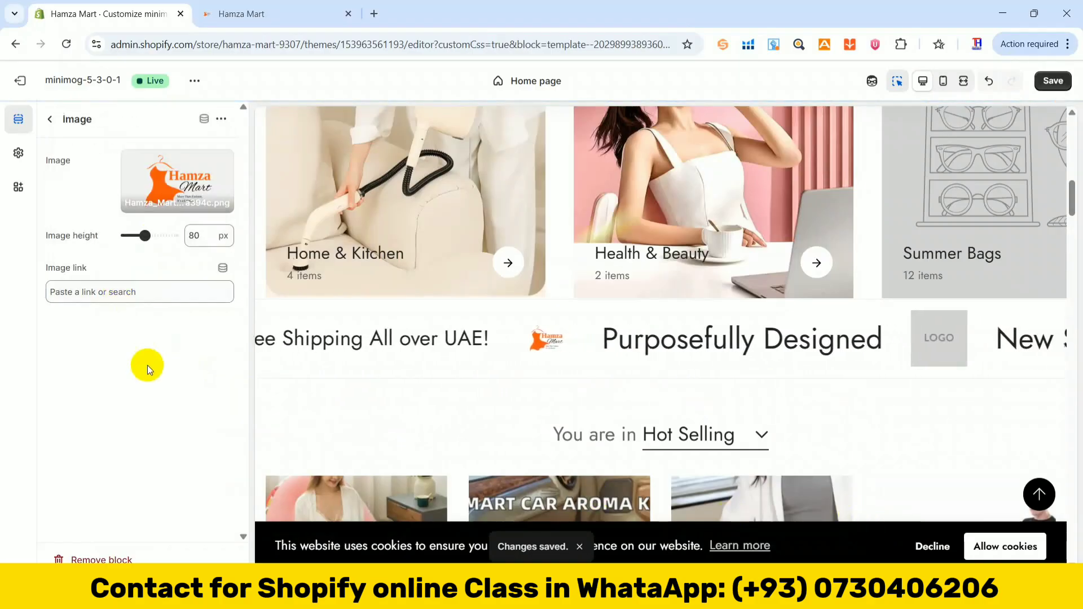
Replace the Scrolling promotion's second announcement text with "Buy Quality Products here"
{"action": "left_click", "coordinate": [49, 120]}
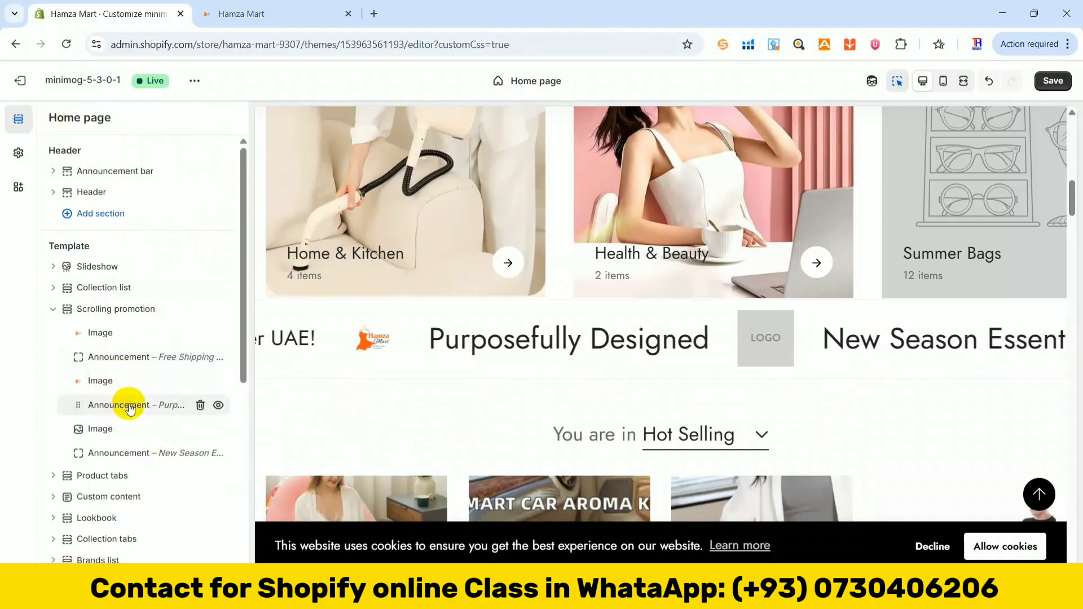
{"action": "left_click", "coordinate": [130, 406]}
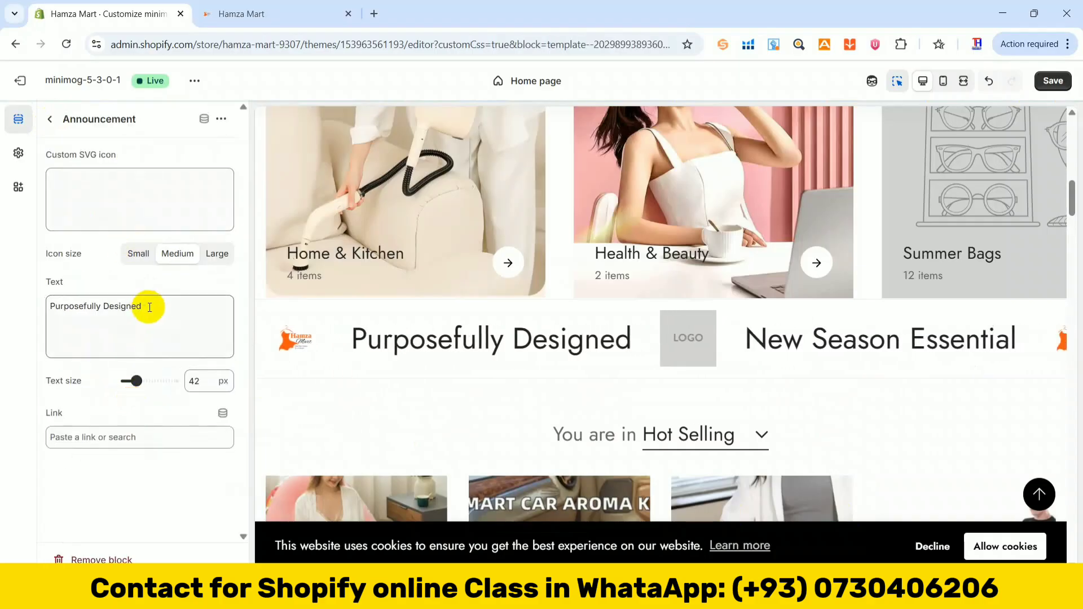
{"action": "left_click_drag", "start_coordinate": [149, 307], "coordinate": [8, 302]}
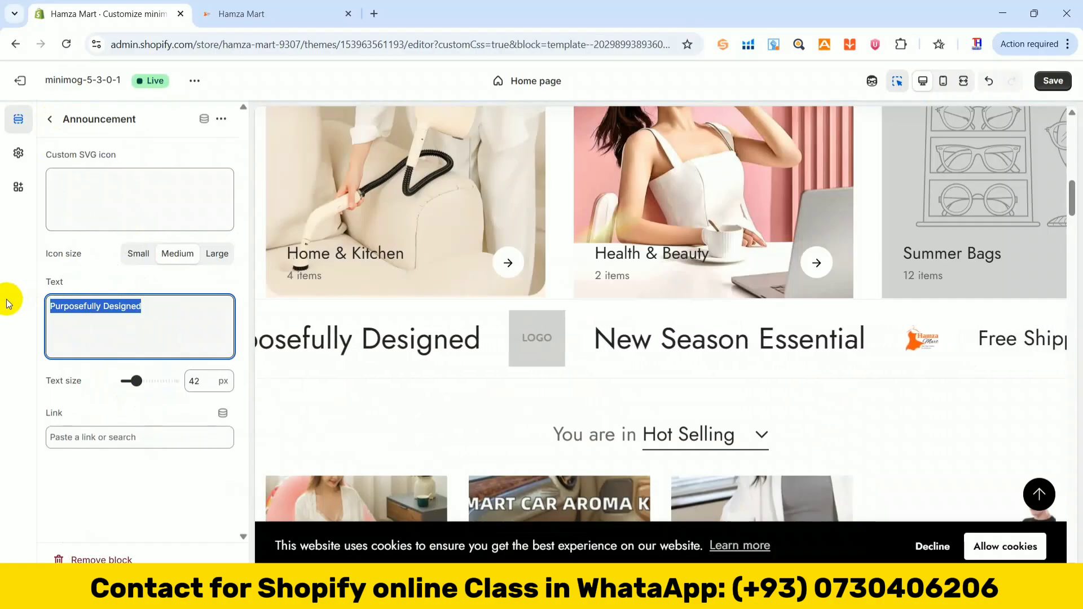
{"action": "type", "text": "Q"}
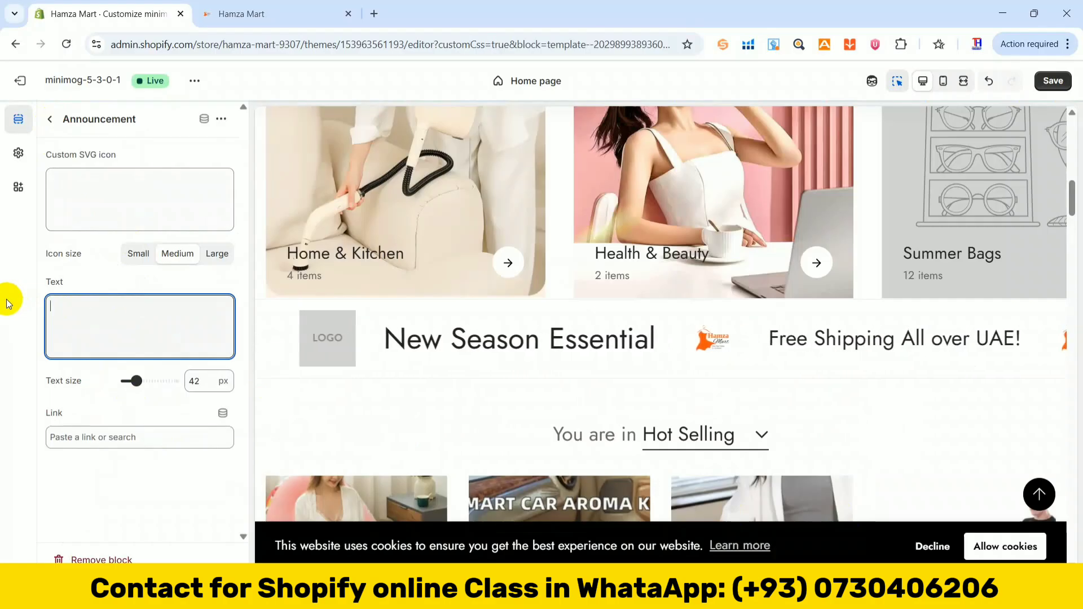
{"action": "type", "text": "Buy "}
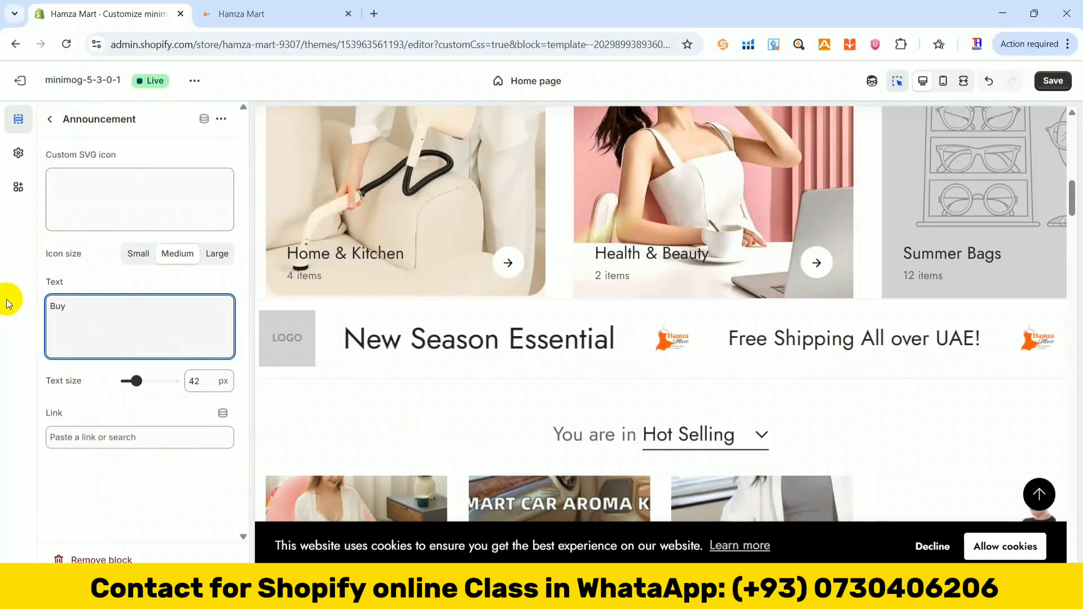
{"action": "type", "text": "Qualit"}
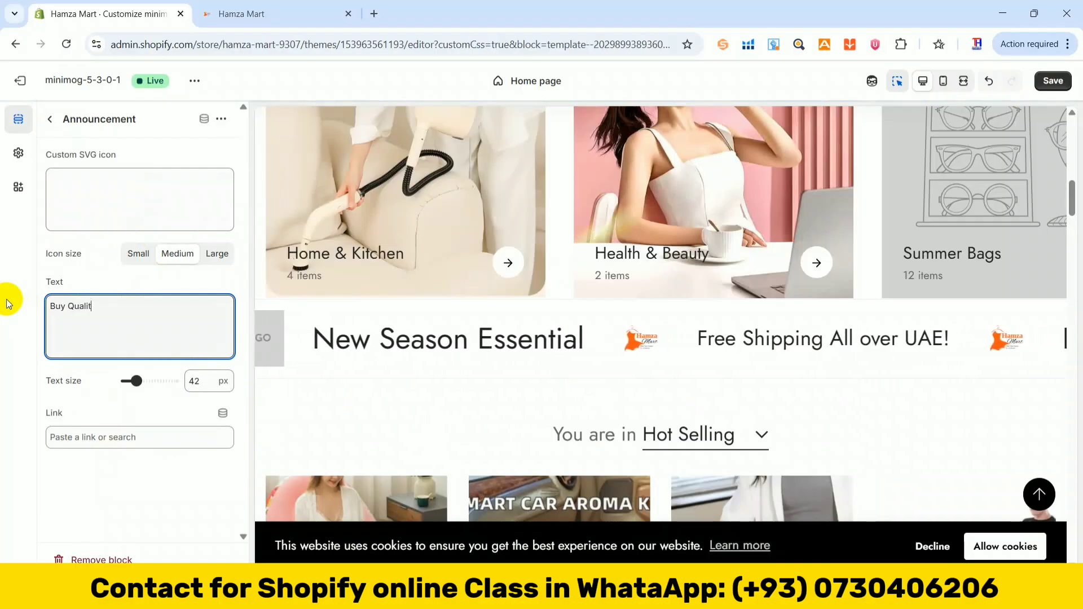
{"action": "type", "text": "y "}
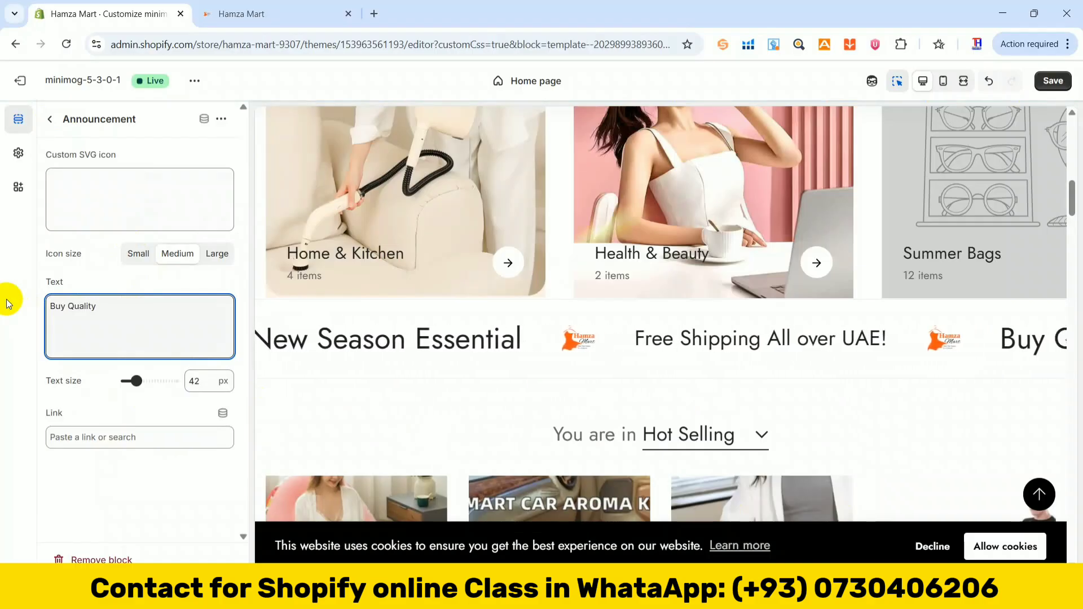
{"action": "type", "text": "Prodc"}
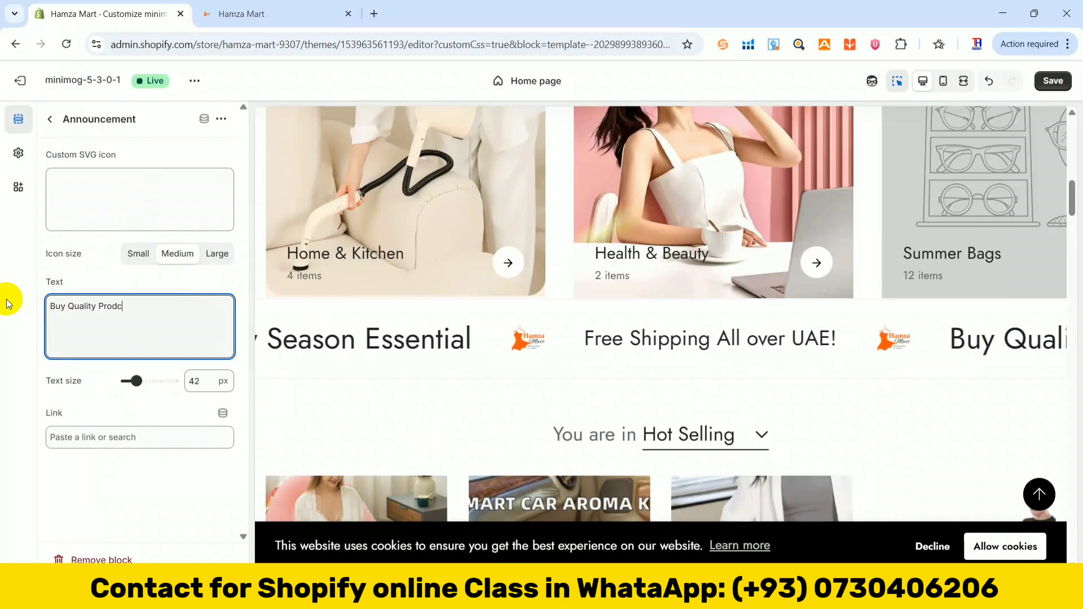
{"action": "type", "text": "t"}
{"action": "type", "text": "ucts "}
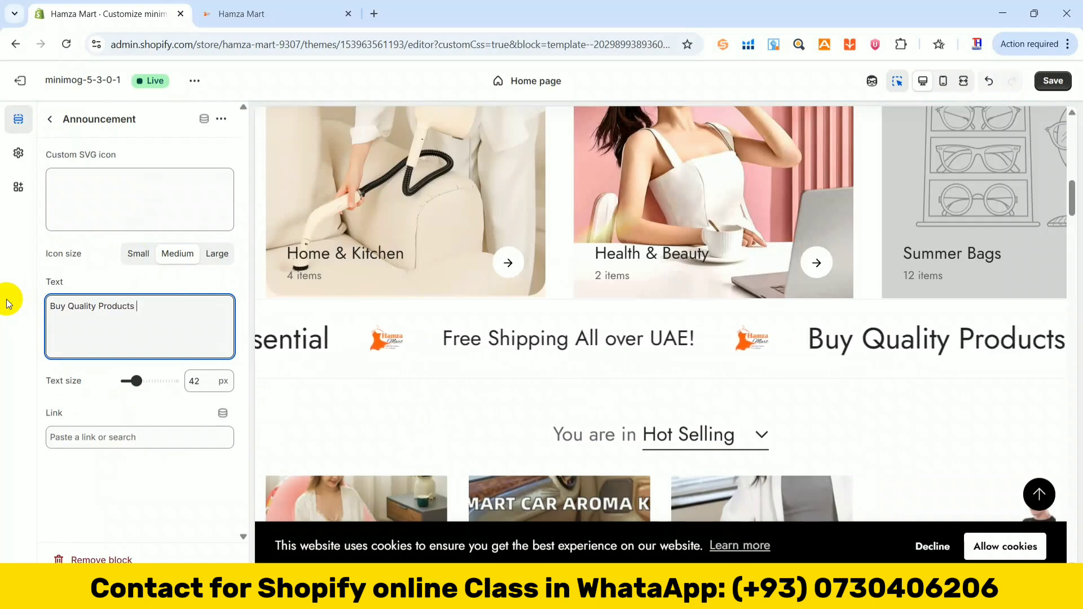
{"action": "type", "text": "here"}
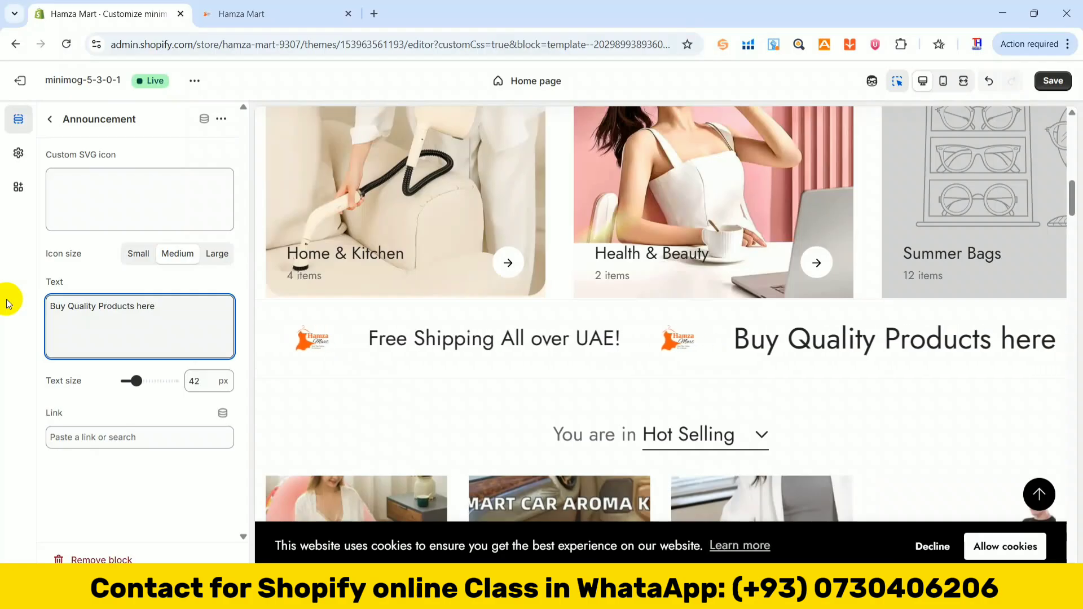
Set the second announcement's text size to 30 px and save the theme
{"action": "left_click", "coordinate": [136, 382]}
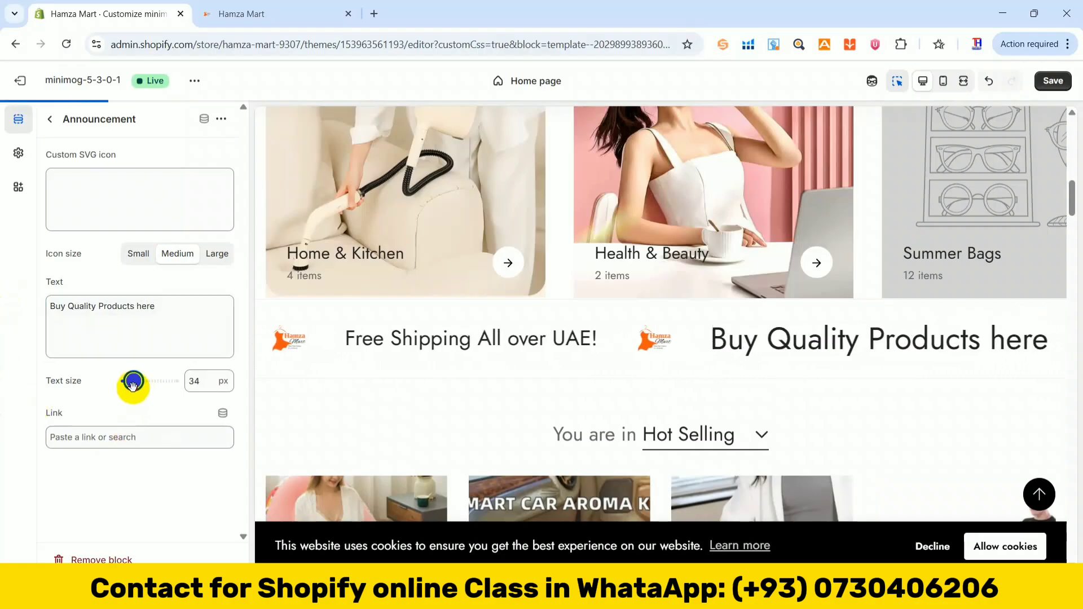
{"action": "left_click_drag", "start_coordinate": [133, 384], "coordinate": [132, 382]}
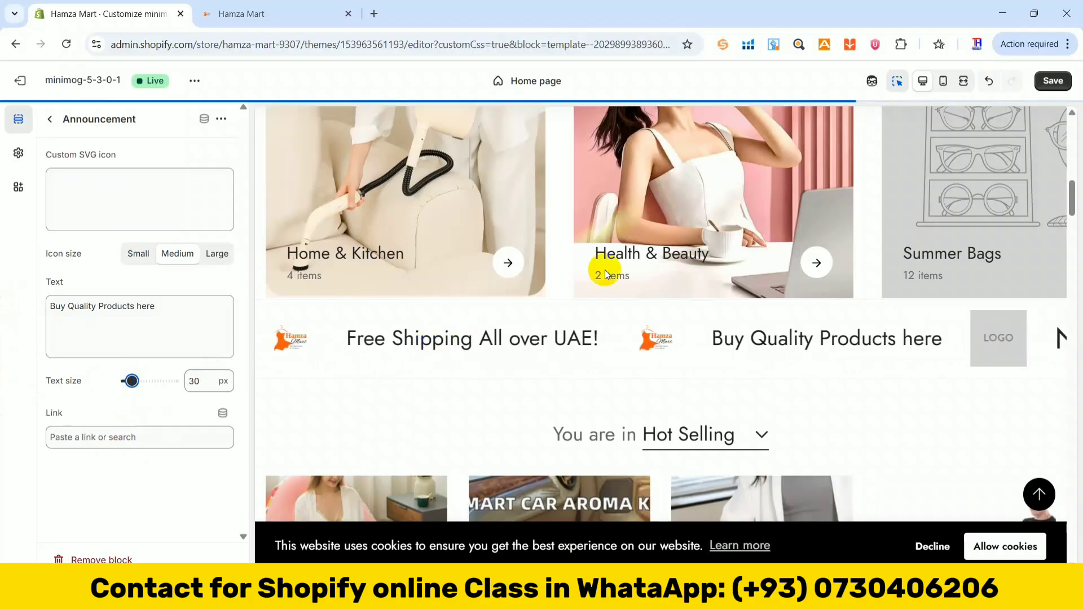
{"action": "left_click", "coordinate": [1066, 77]}
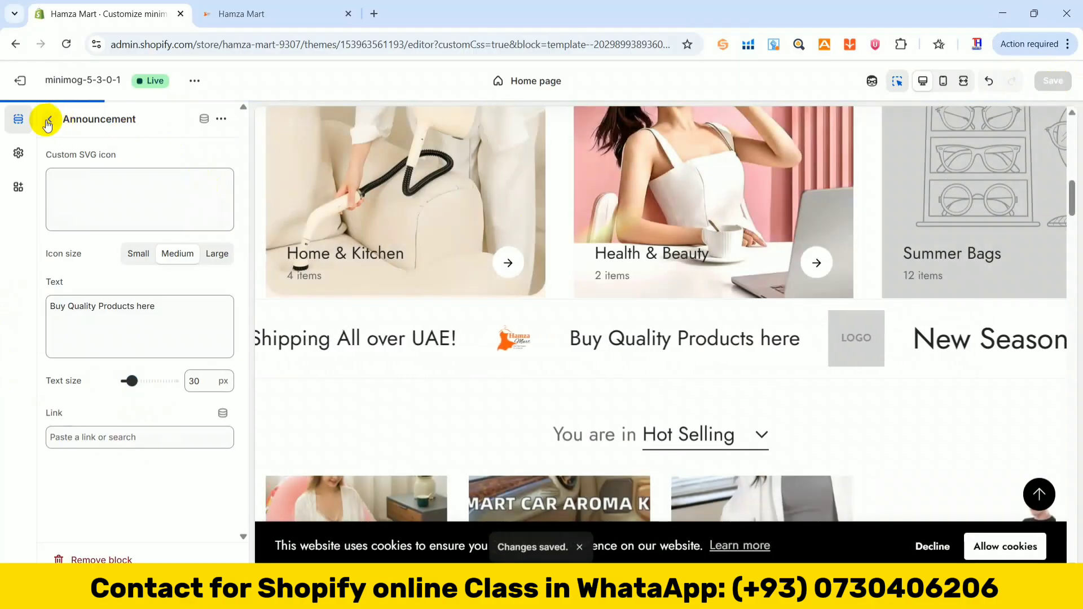
Set the Hamza_Mart_Logo file as the Scrolling promotion's third image
{"action": "left_click", "coordinate": [48, 121]}
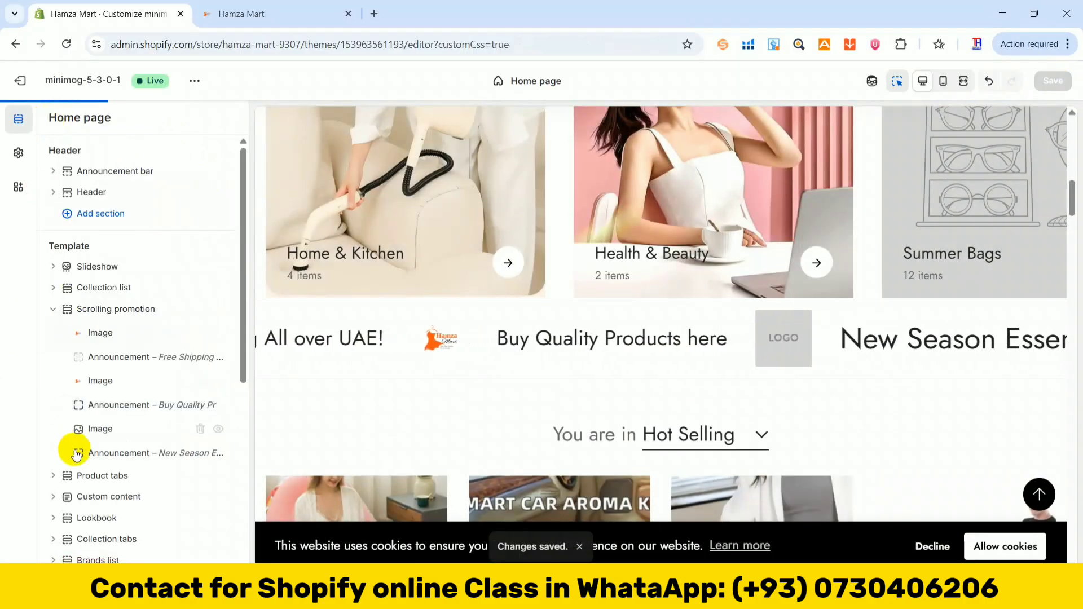
{"action": "left_click", "coordinate": [113, 429]}
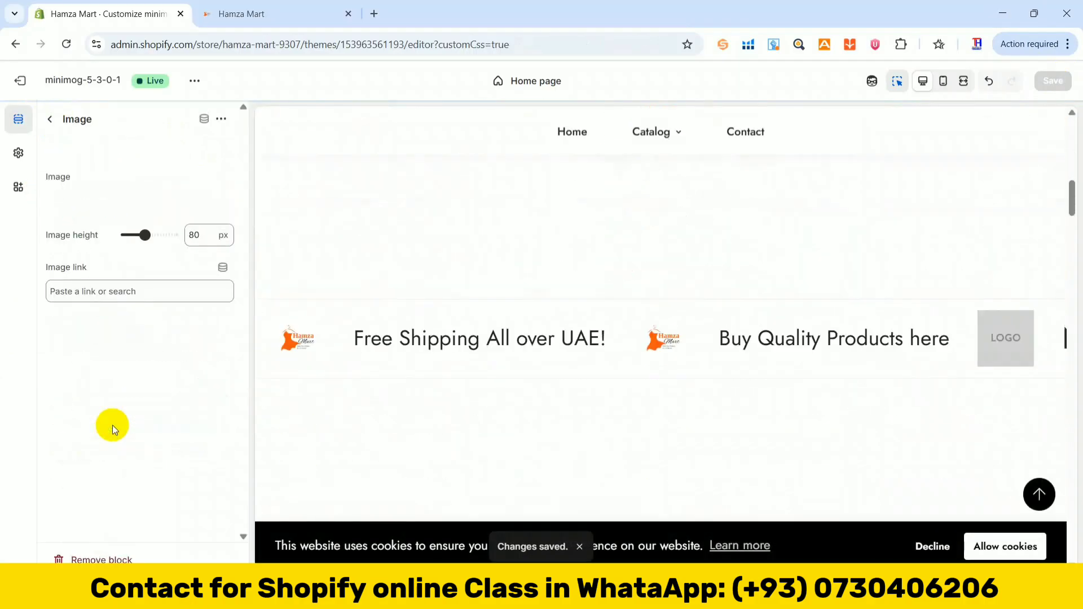
{"action": "left_click", "coordinate": [111, 427]}
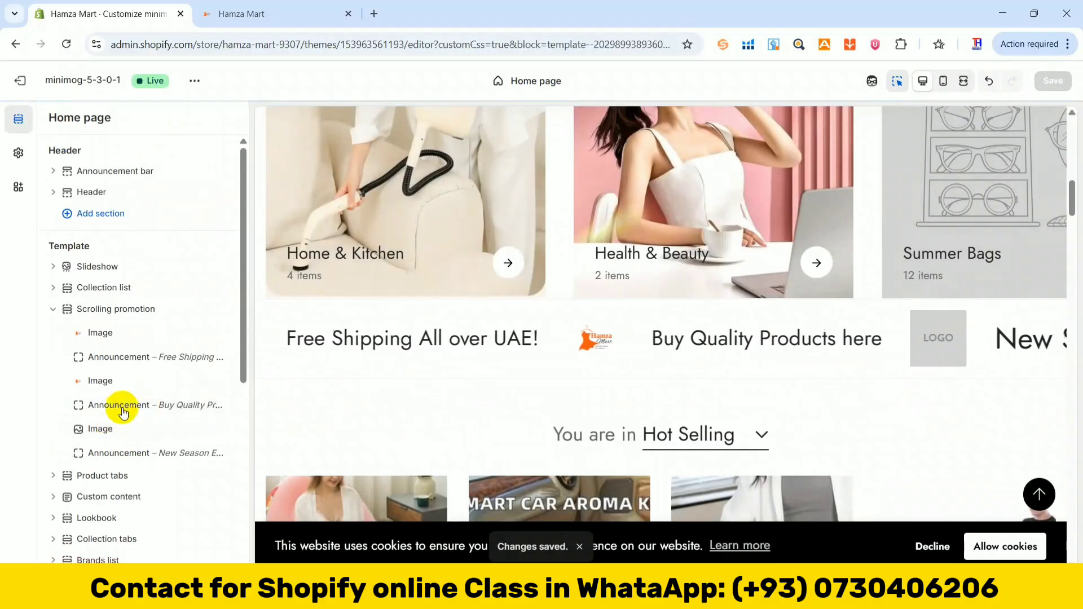
{"action": "left_click", "coordinate": [166, 169]}
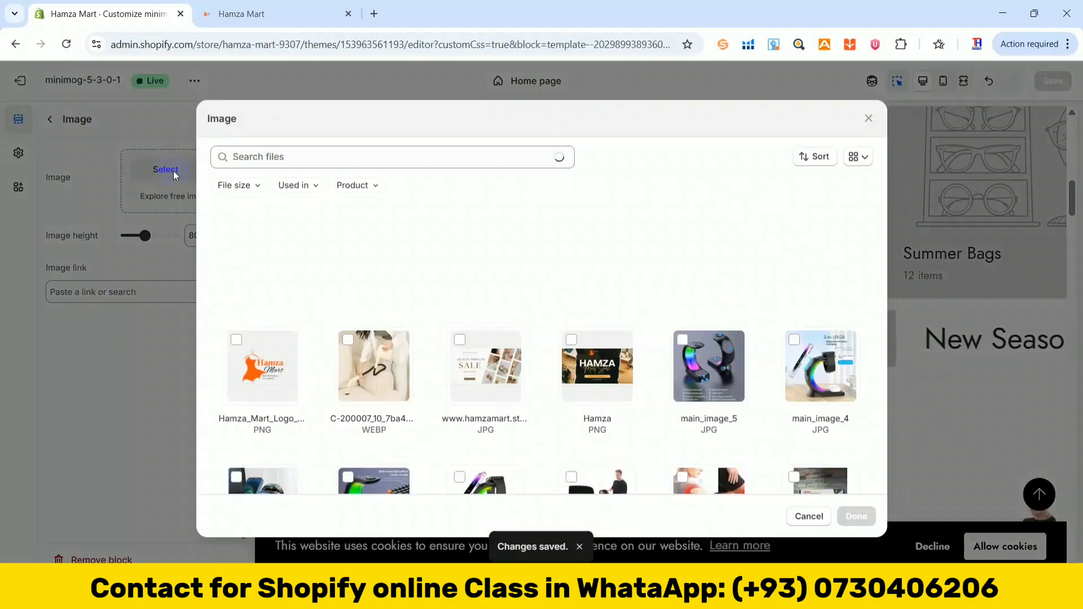
{"action": "left_click", "coordinate": [296, 365]}
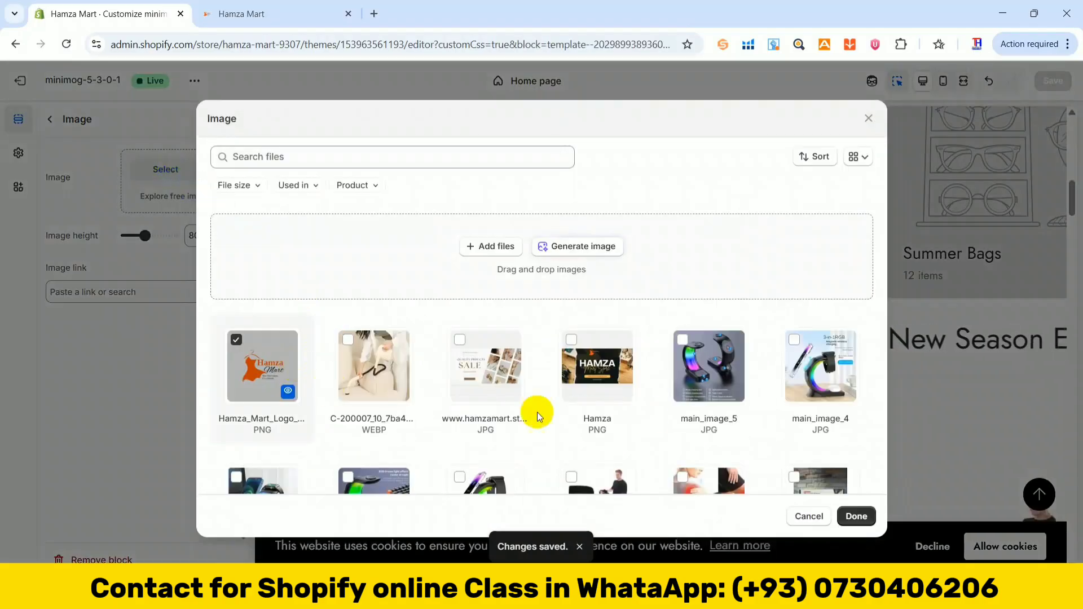
{"action": "left_click", "coordinate": [856, 517]}
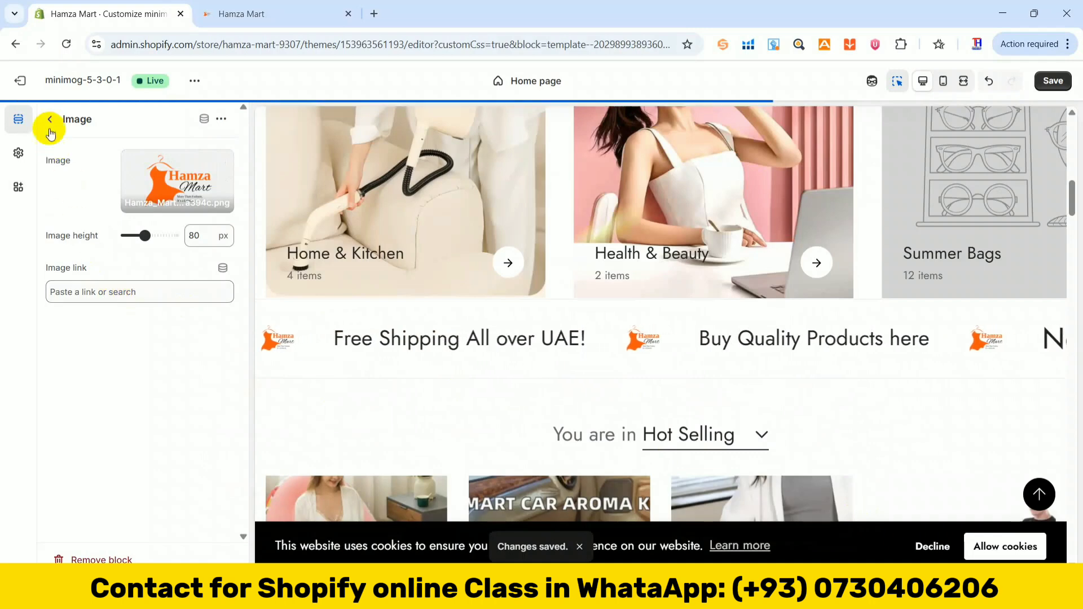
Set the text size of the "New Season Essential" announcement to 30 px and save the theme
{"action": "left_click", "coordinate": [49, 120]}
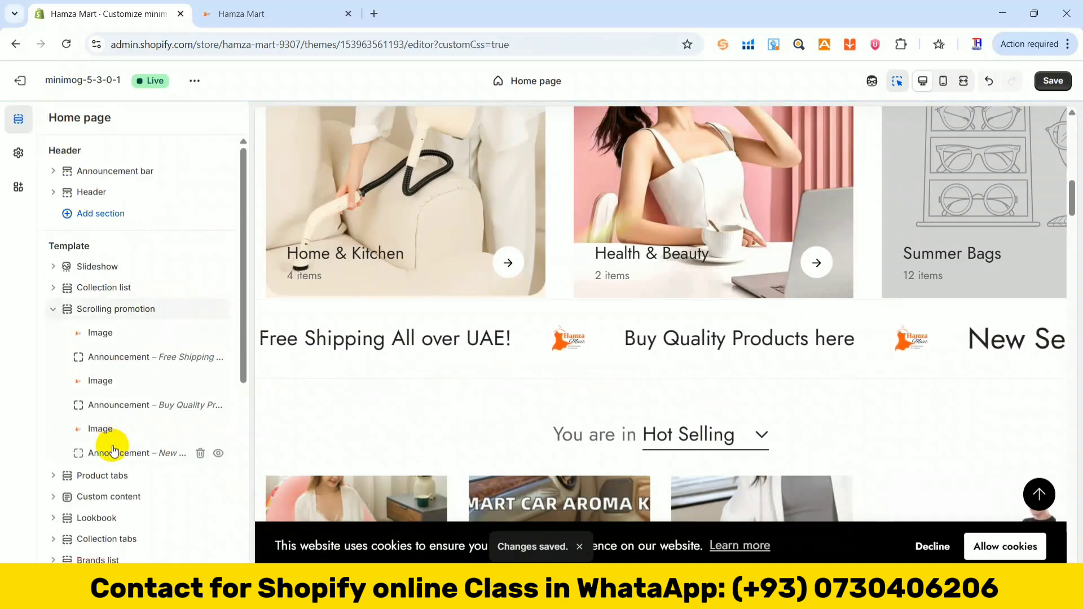
{"action": "left_click", "coordinate": [113, 451]}
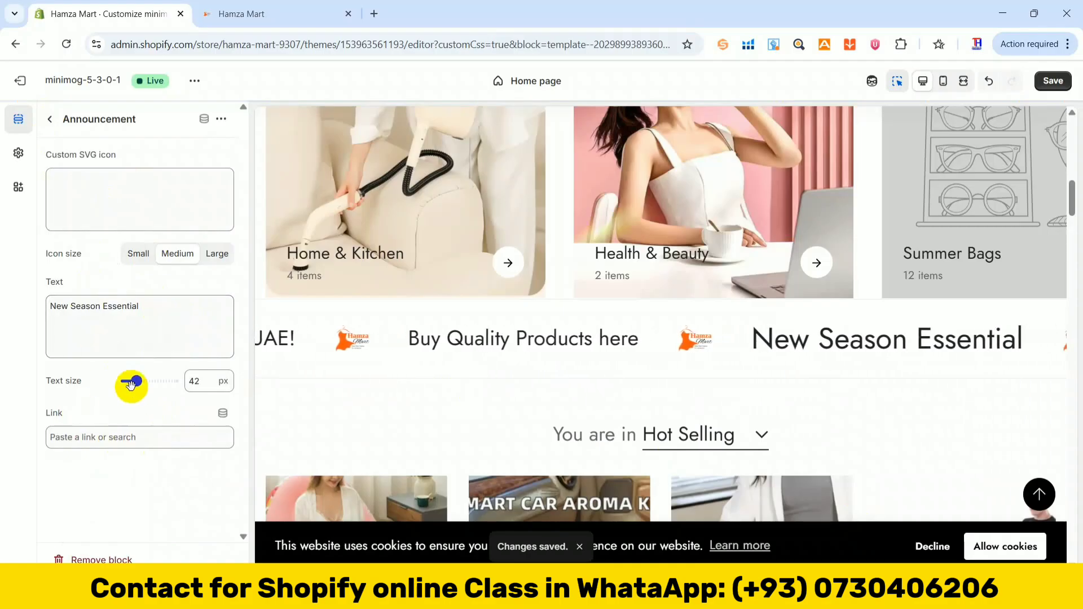
{"action": "left_click", "coordinate": [131, 384]}
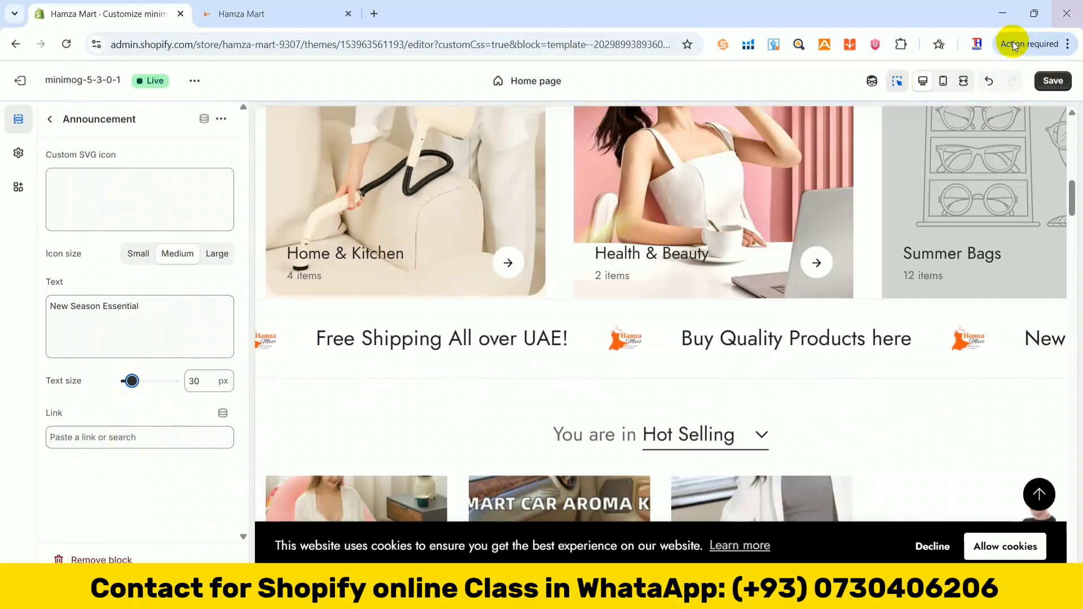
{"action": "left_click", "coordinate": [1052, 82]}
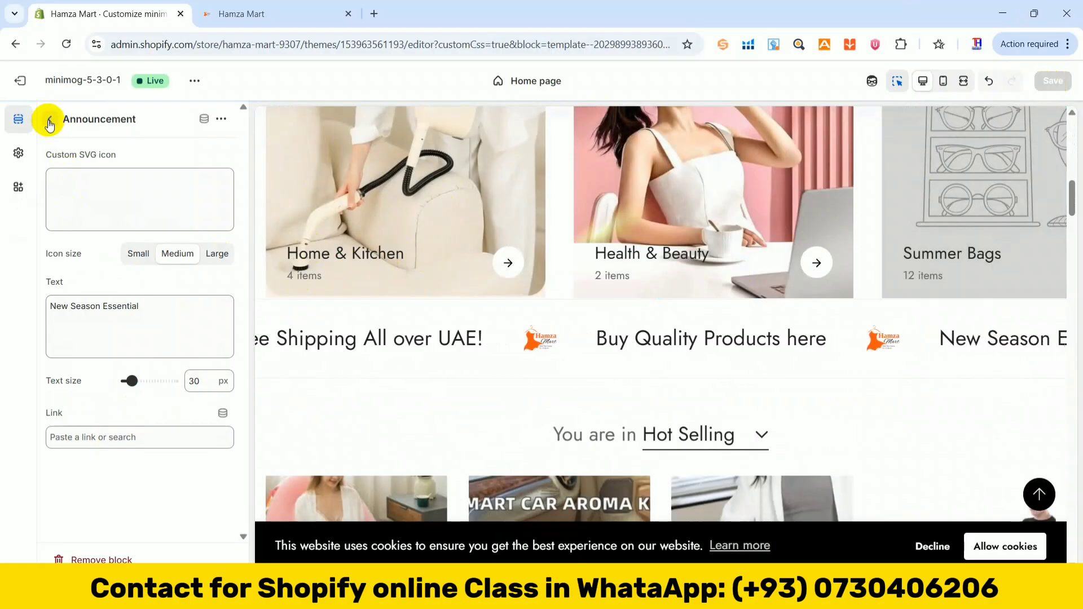
Configure the Scrolling promotion section with a speed of 27 s, an item gap of 38 px and color scheme Scheme 6
{"action": "left_click", "coordinate": [49, 121]}
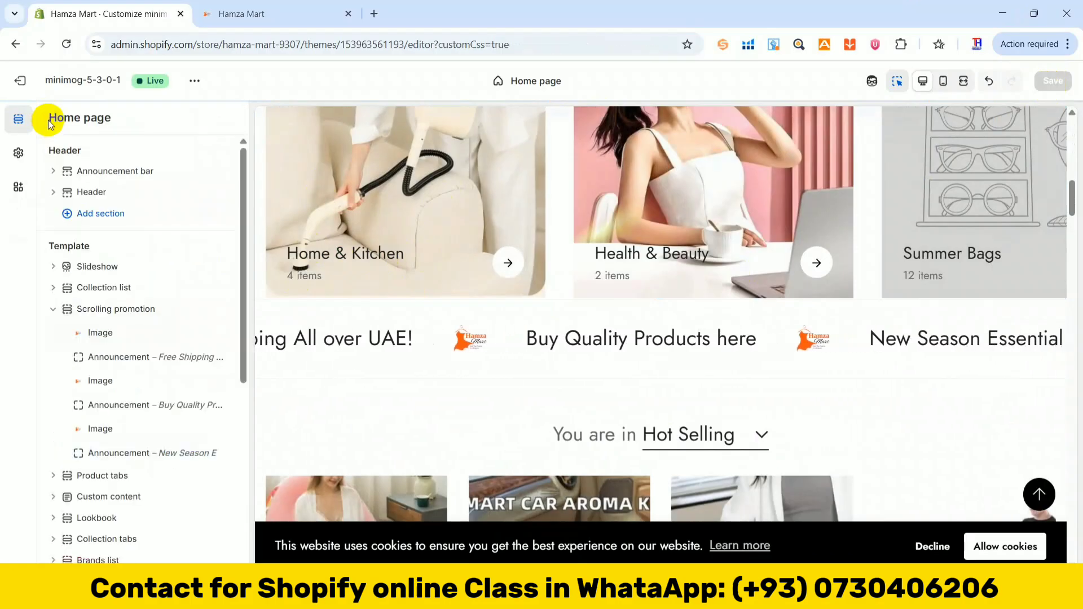
{"action": "left_click", "coordinate": [93, 308]}
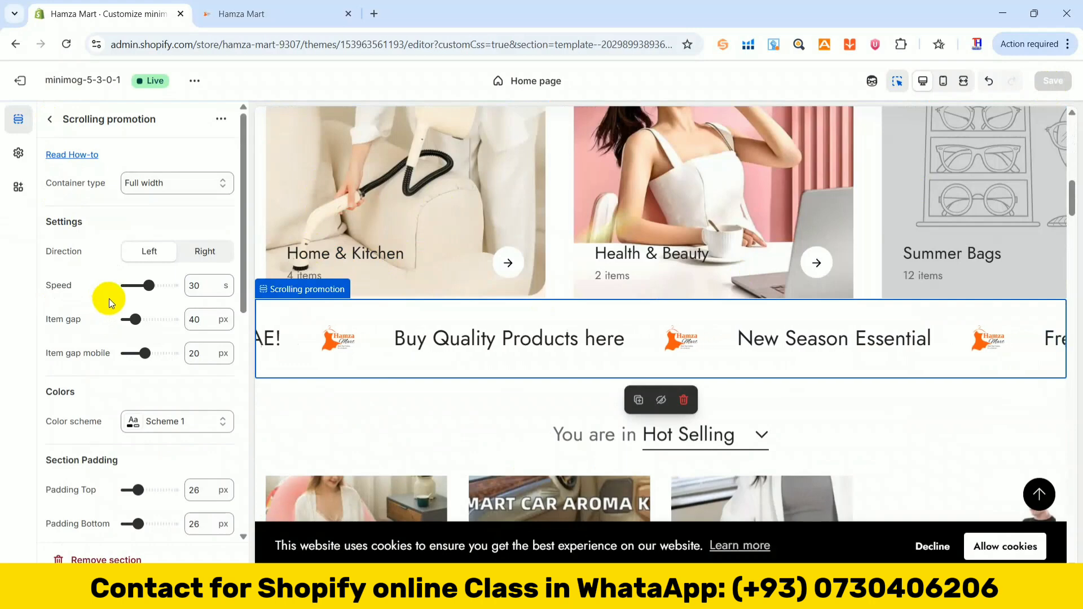
{"action": "left_click", "coordinate": [147, 286]}
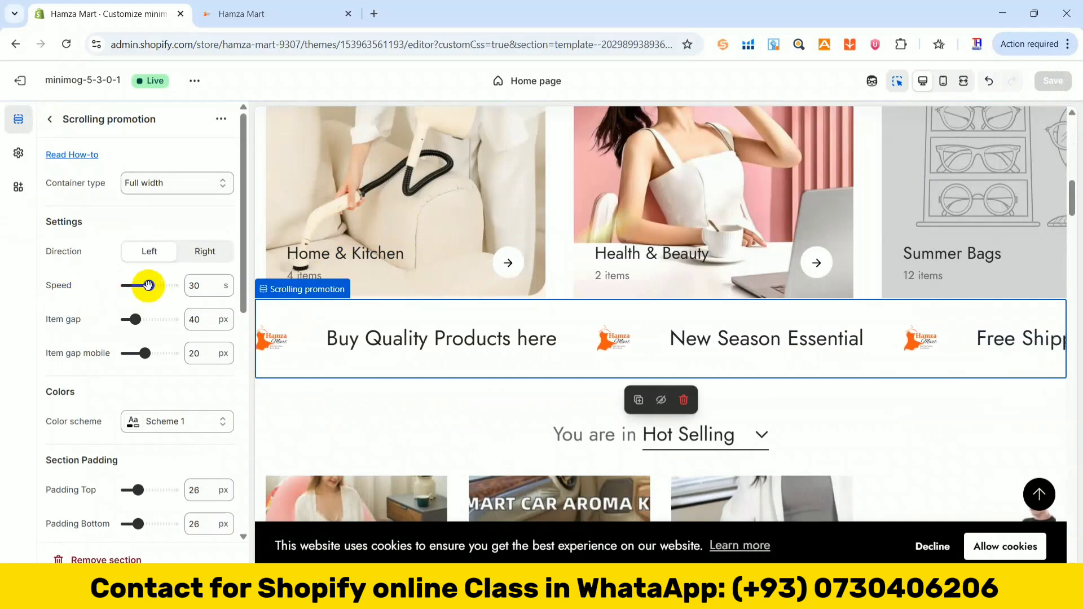
{"action": "left_click_drag", "start_coordinate": [150, 287], "coordinate": [154, 287]}
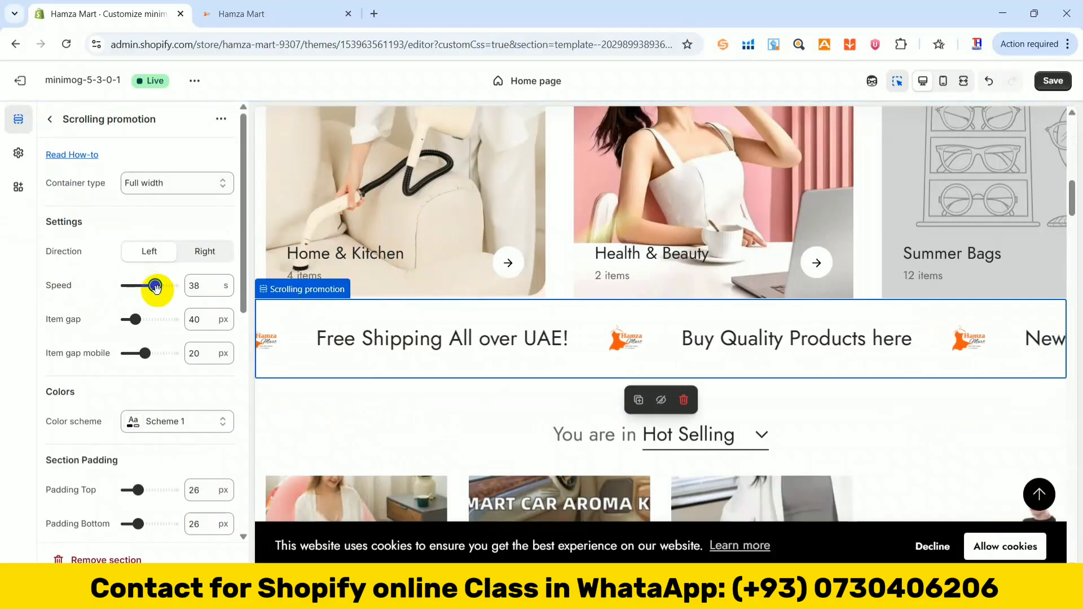
{"action": "left_click_drag", "start_coordinate": [156, 288], "coordinate": [161, 285]}
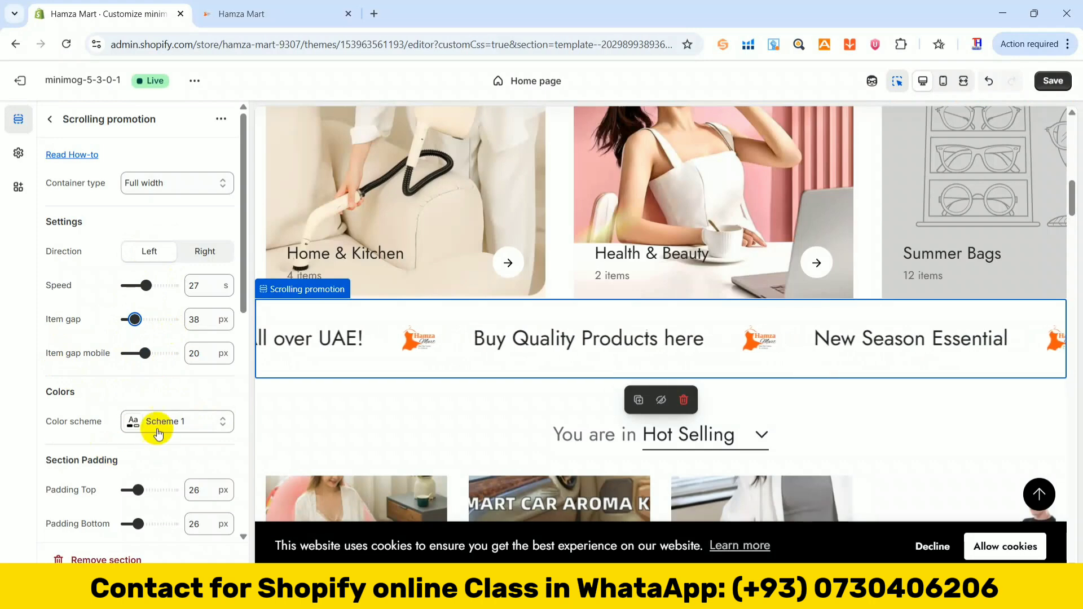
{"action": "left_click", "coordinate": [186, 433]}
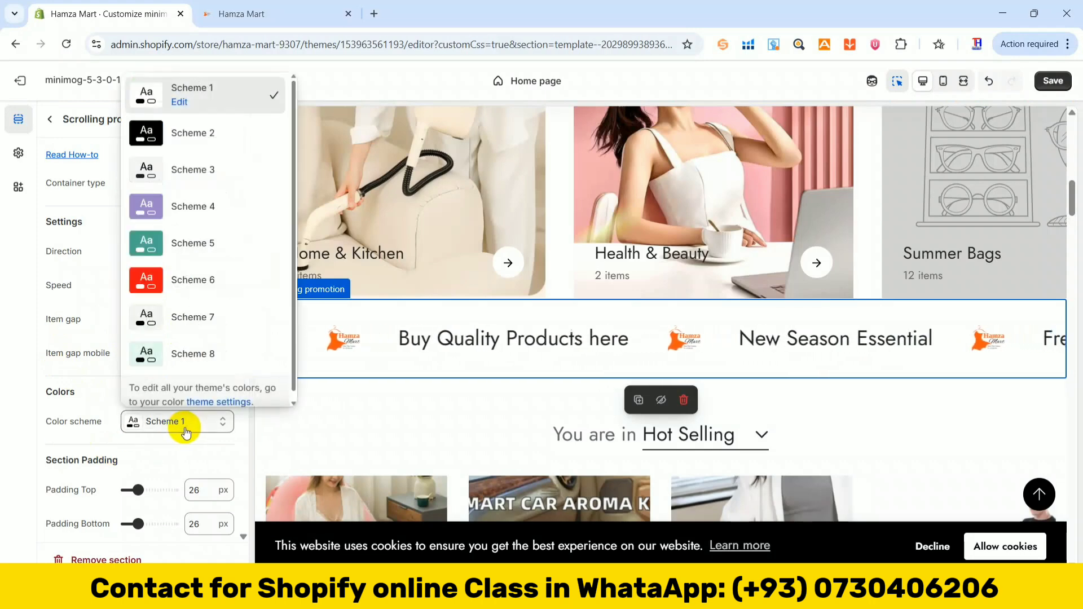
{"action": "left_click", "coordinate": [181, 285]}
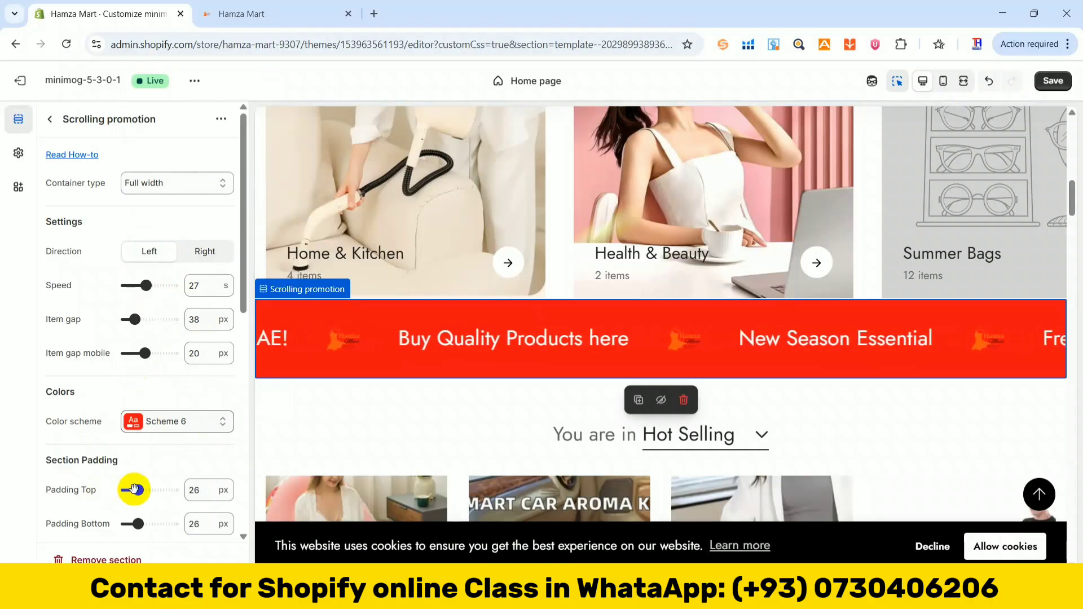
Set the Scrolling promotion's top and bottom padding to 0 px, apply color scheme Scheme 2 and save the theme
{"action": "left_click_drag", "start_coordinate": [134, 490], "coordinate": [124, 490]}
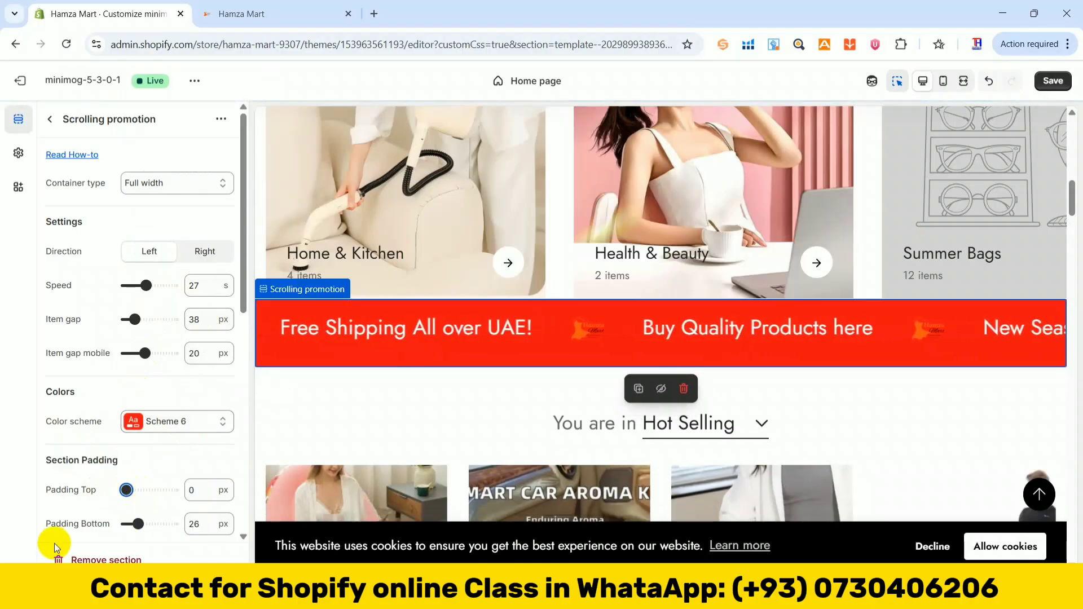
{"action": "left_click_drag", "start_coordinate": [134, 524], "coordinate": [120, 525]}
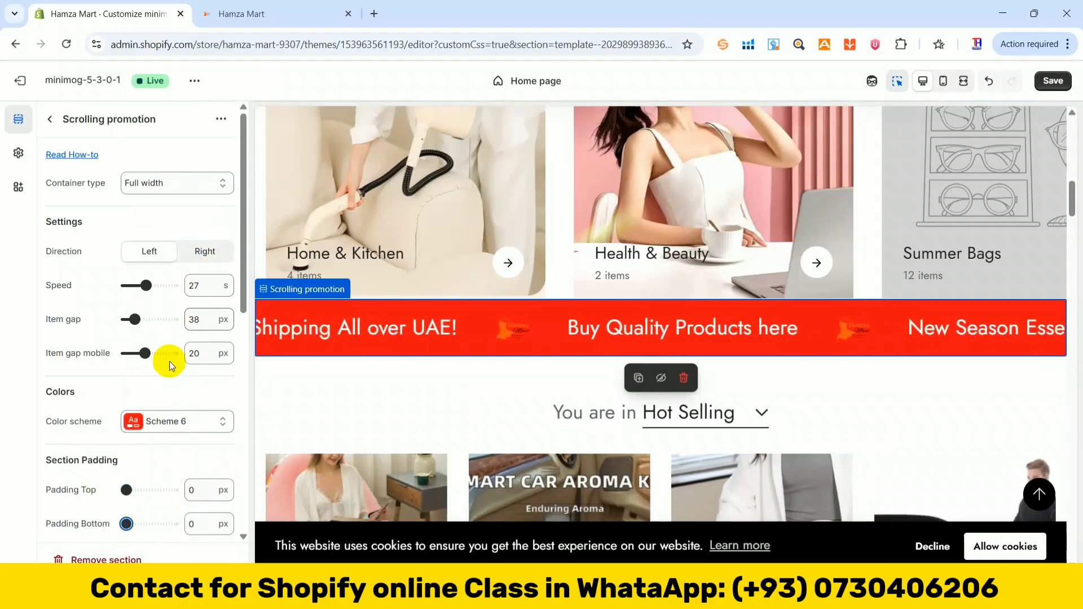
{"action": "left_click", "coordinate": [188, 430]}
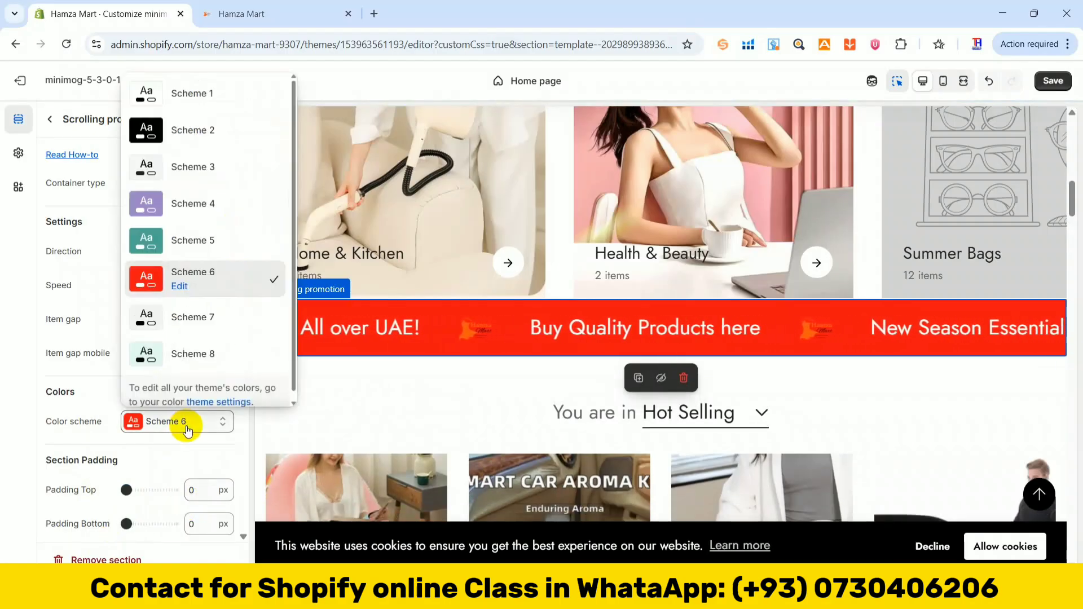
{"action": "left_click", "coordinate": [173, 133]}
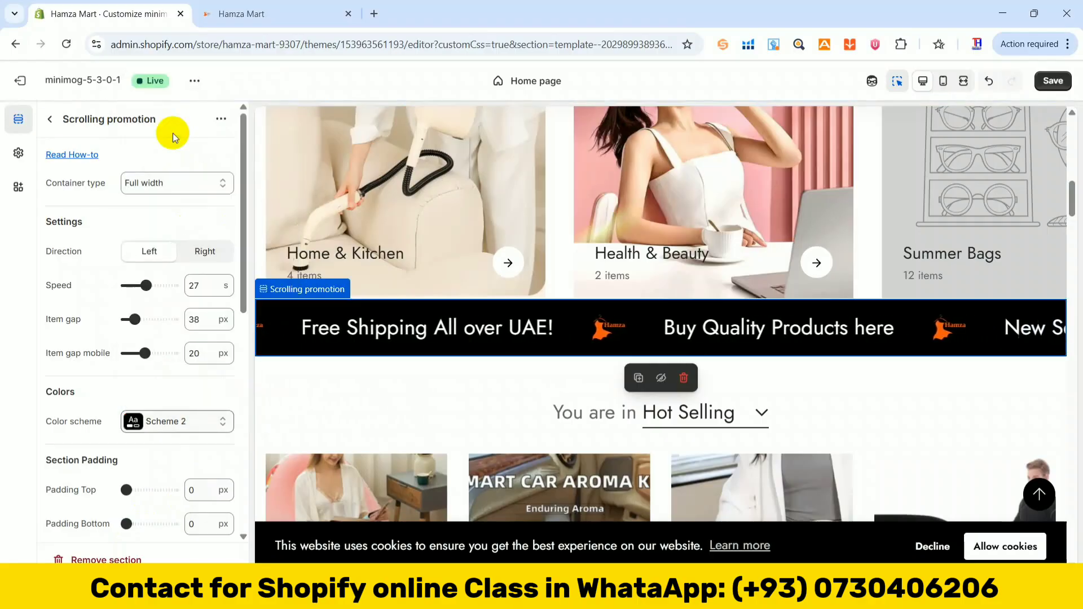
{"action": "left_click", "coordinate": [1052, 81]}
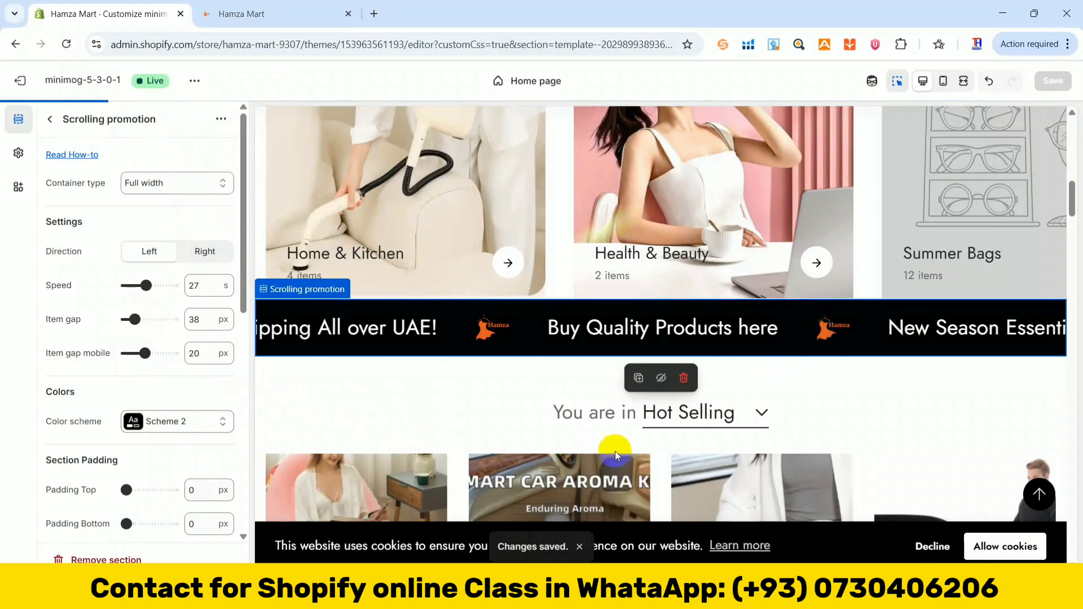
Switch the preview to mobile view, decline the cookies and check the header's navigation menu by opening and closing it
{"action": "left_click", "coordinate": [944, 82]}
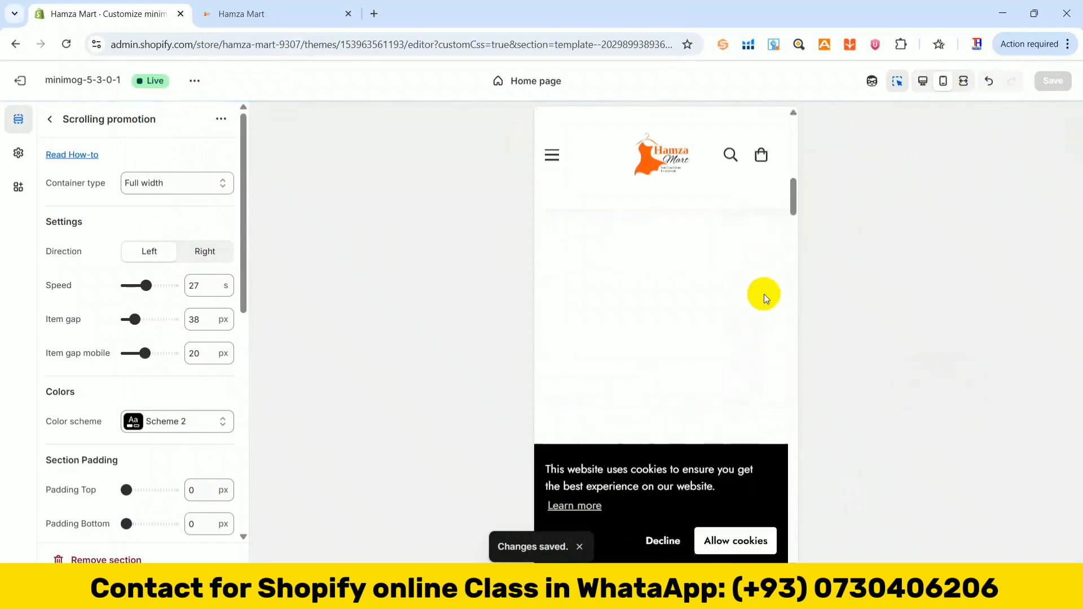
{"action": "left_click", "coordinate": [664, 550]}
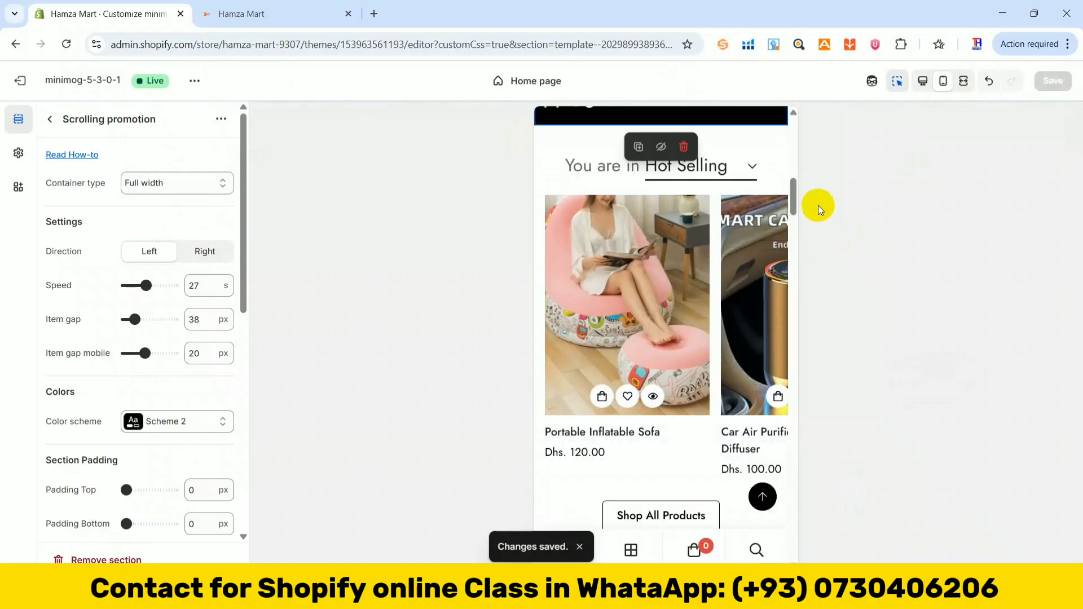
{"action": "left_click_drag", "start_coordinate": [793, 202], "coordinate": [793, 135]}
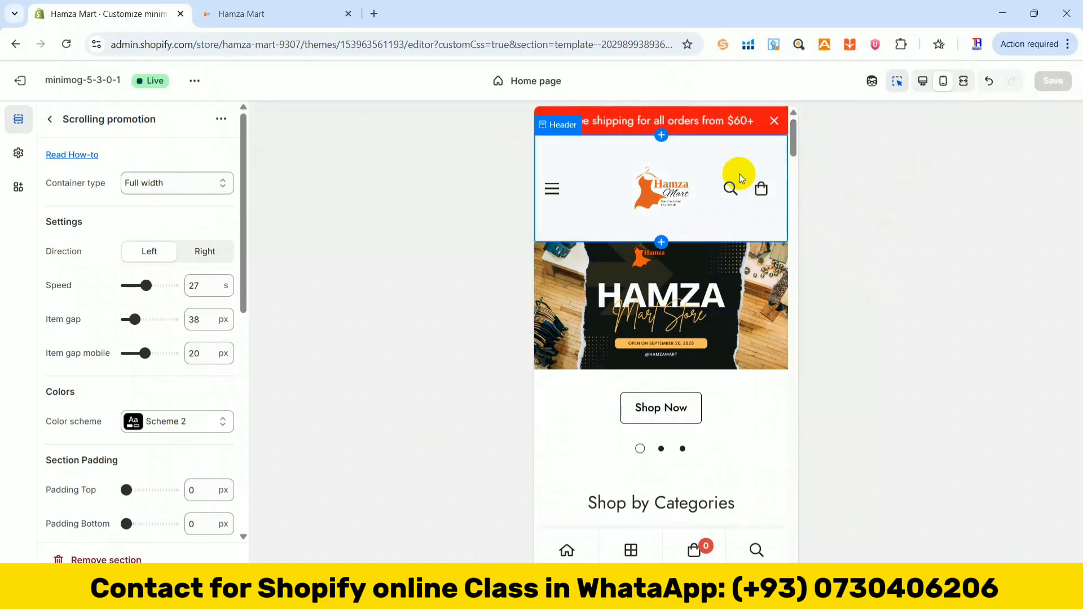
{"action": "left_click", "coordinate": [551, 194]}
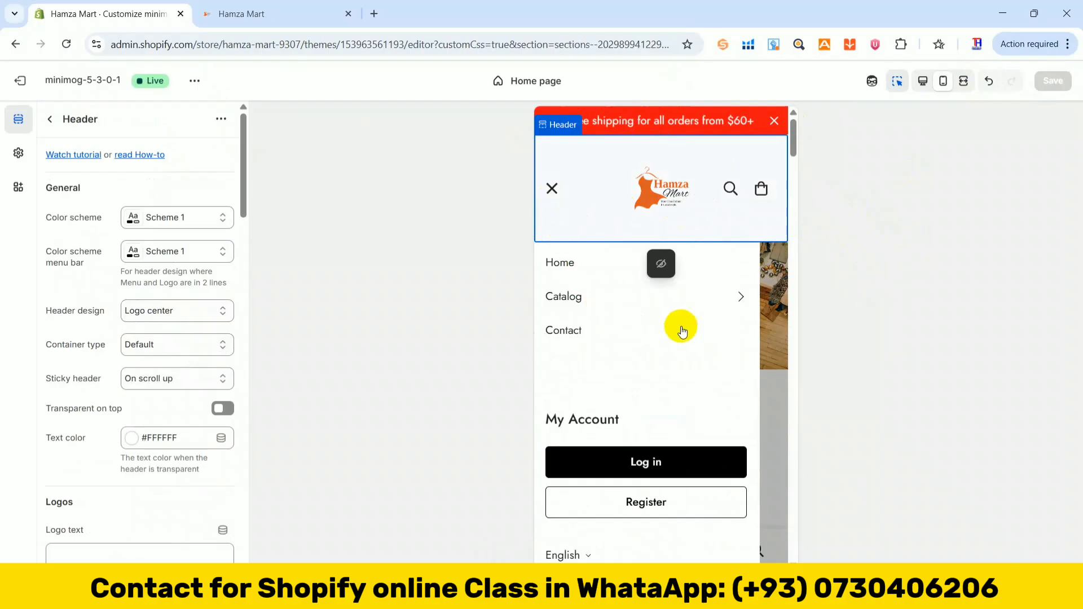
{"action": "left_click", "coordinate": [552, 189]}
{"action": "left_click", "coordinate": [555, 189]}
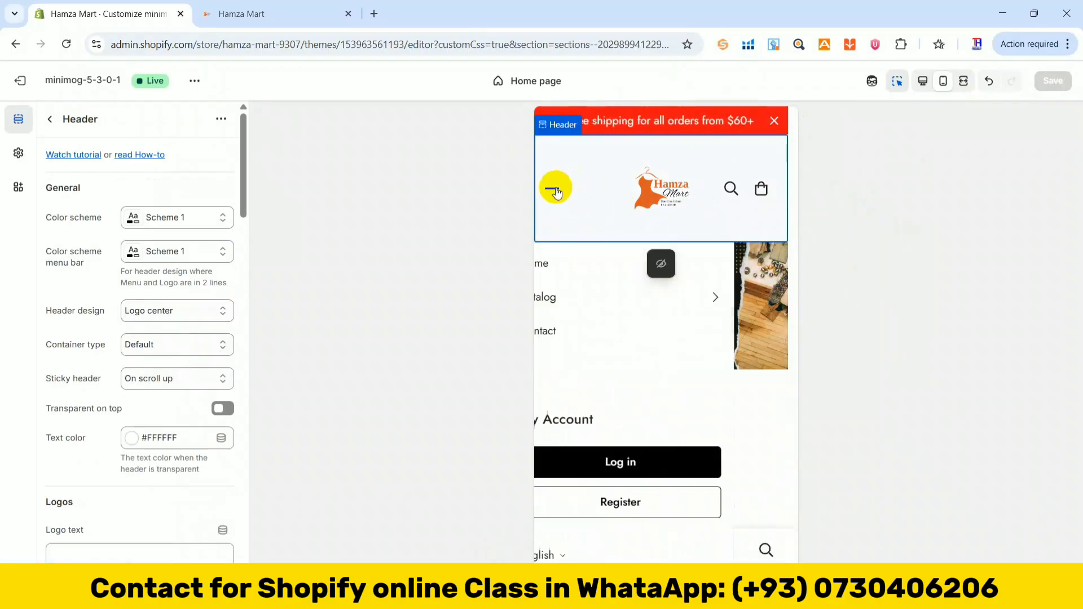
{"action": "left_click", "coordinate": [555, 189]}
Examine the mobile layout of the category carousel, the Scrolling promotion and the product sections below them
{"action": "left_click_drag", "start_coordinate": [798, 153], "coordinate": [794, 170]}
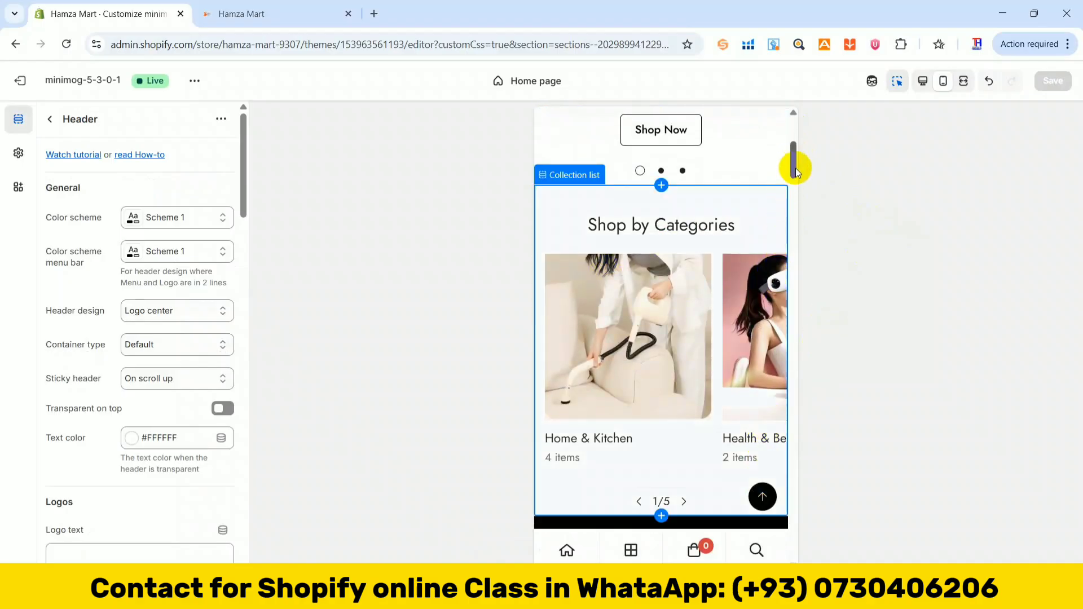
{"action": "left_click_drag", "start_coordinate": [796, 168], "coordinate": [795, 187]}
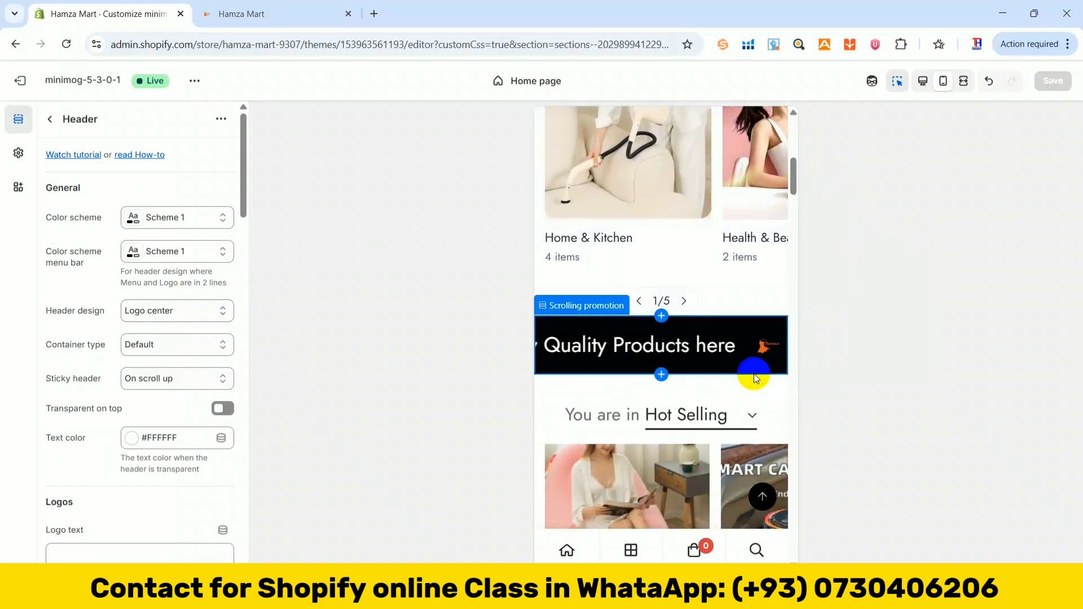
{"action": "left_click_drag", "start_coordinate": [796, 182], "coordinate": [795, 185]}
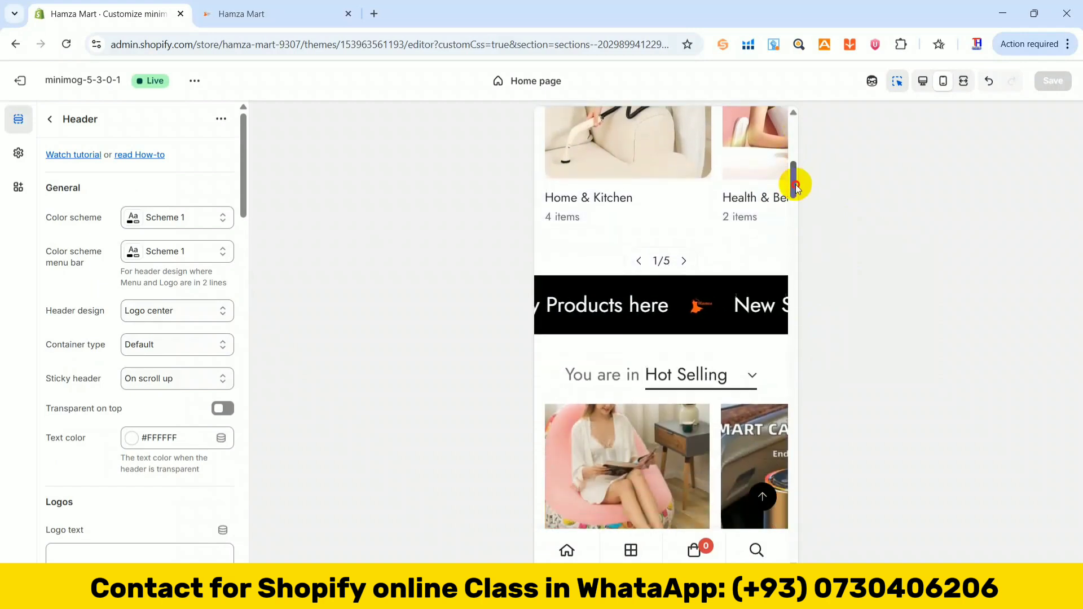
{"action": "left_click", "coordinate": [683, 261]}
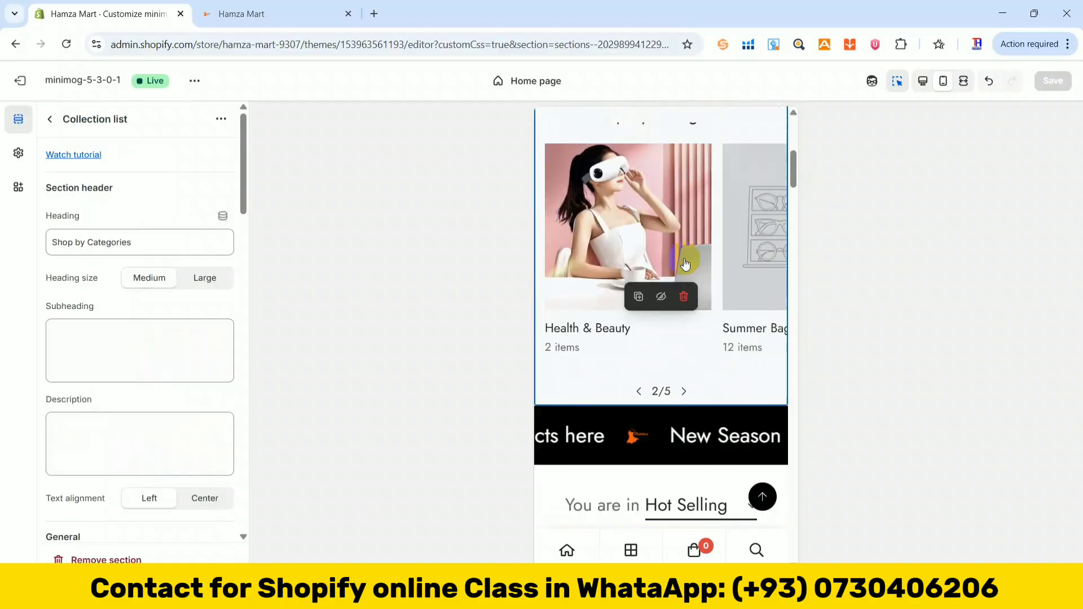
{"action": "left_click_drag", "start_coordinate": [791, 167], "coordinate": [794, 192]}
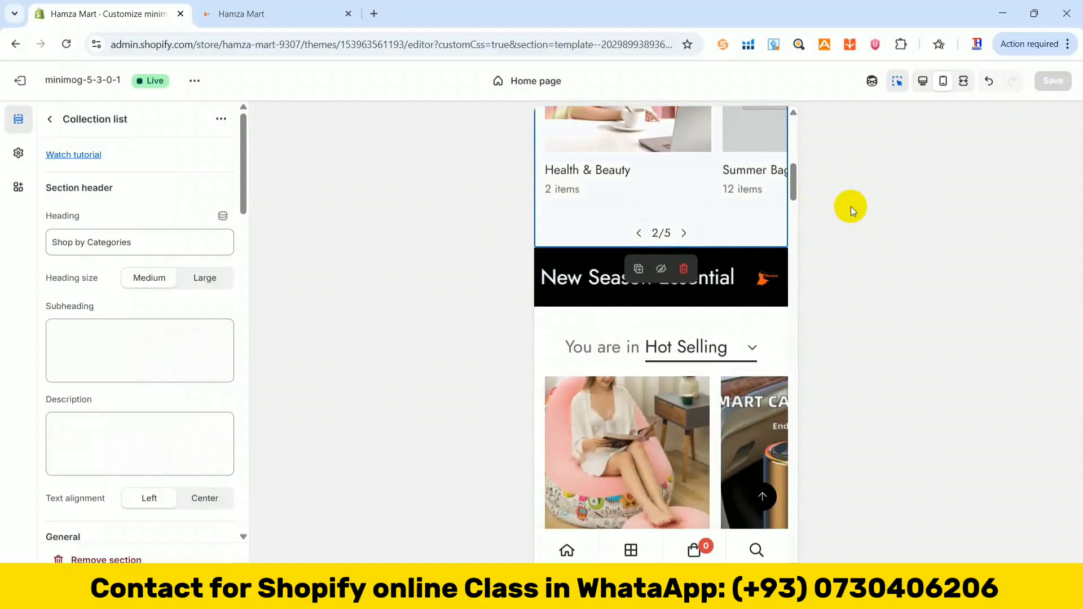
{"action": "left_click_drag", "start_coordinate": [795, 189], "coordinate": [780, 260]}
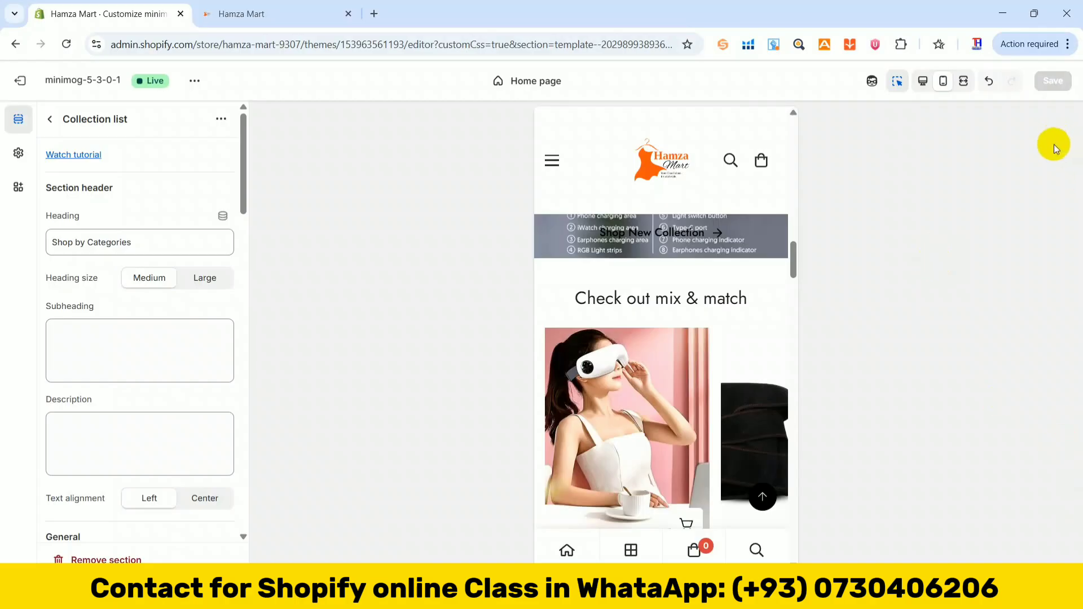
{"action": "left_click_drag", "start_coordinate": [792, 260], "coordinate": [790, 169]}
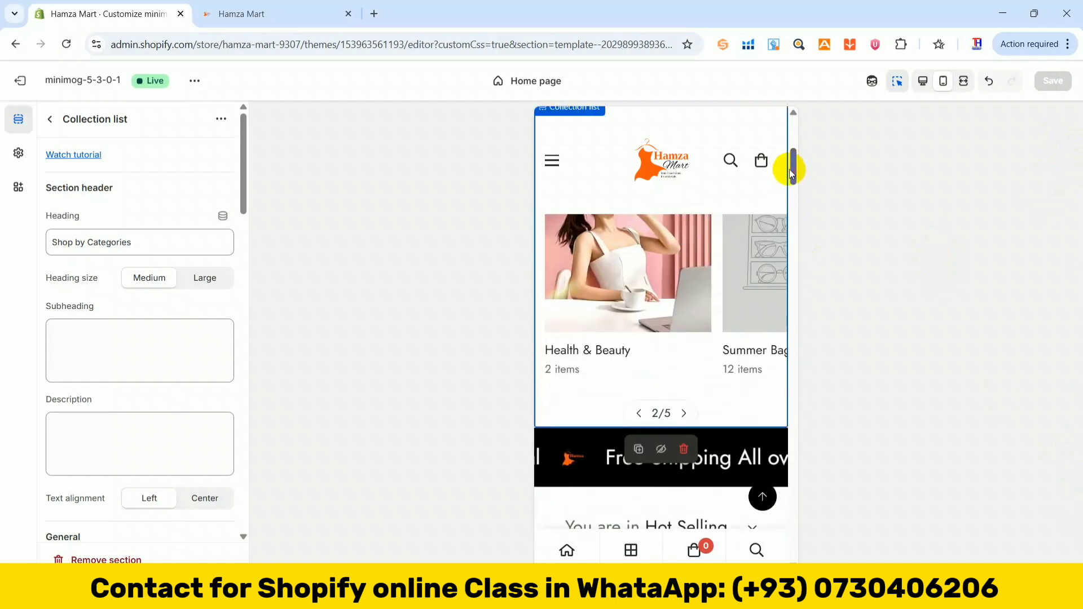